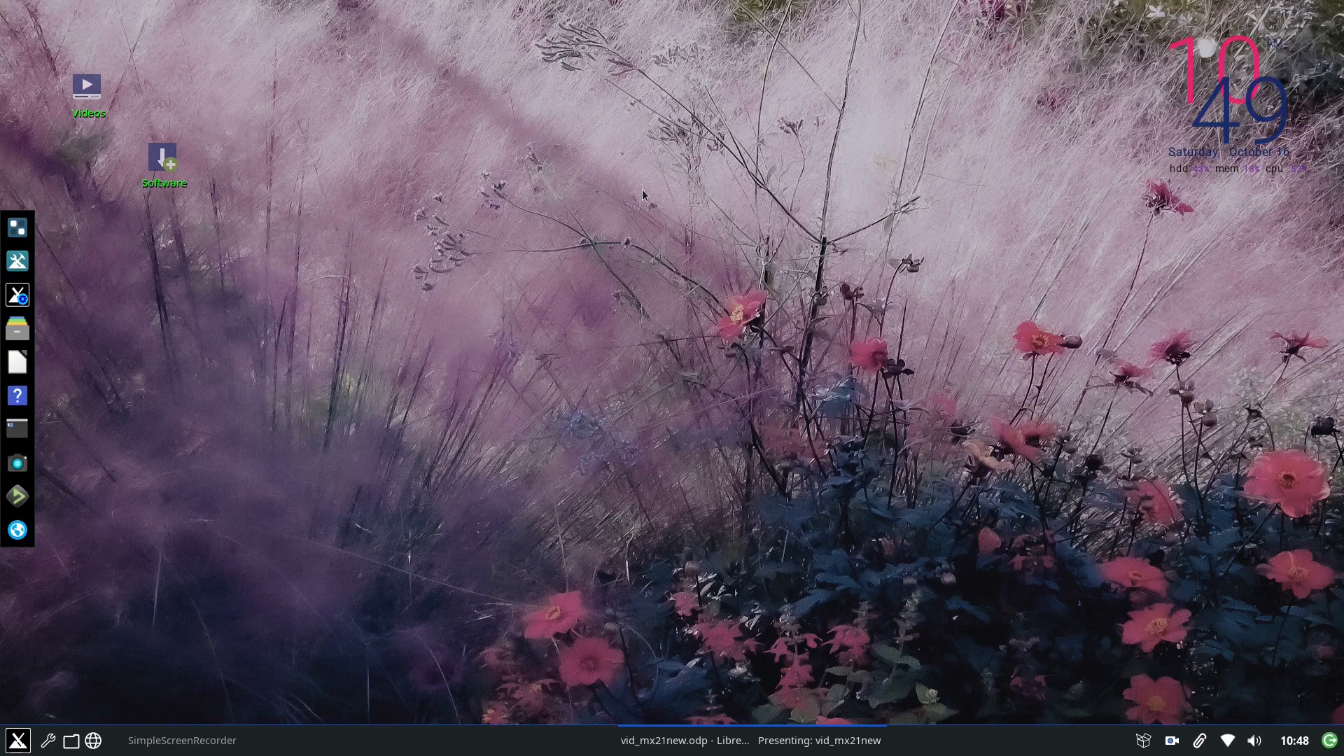
# Browse the application categories in the desktop root menu, including Internet and System, and dismiss it.
pyautogui.rightClick(633, 145)
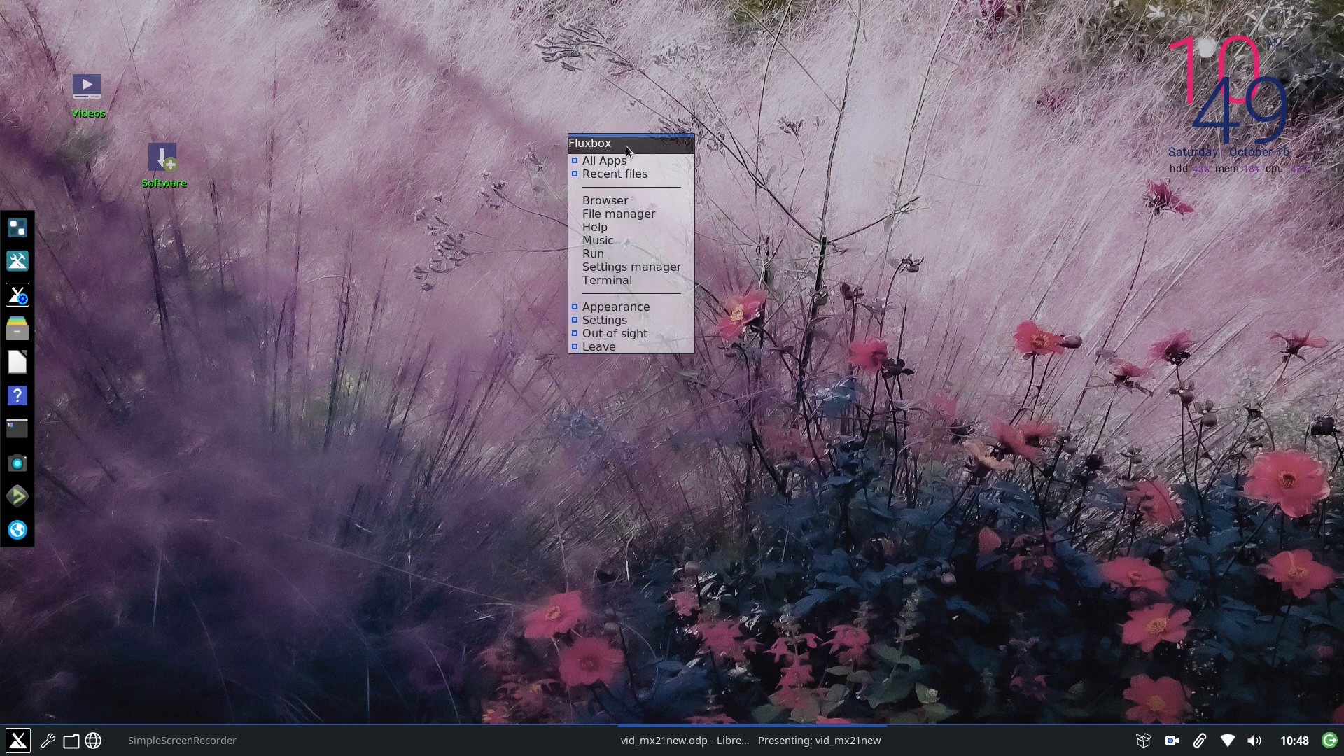
pyautogui.moveTo(619, 161)
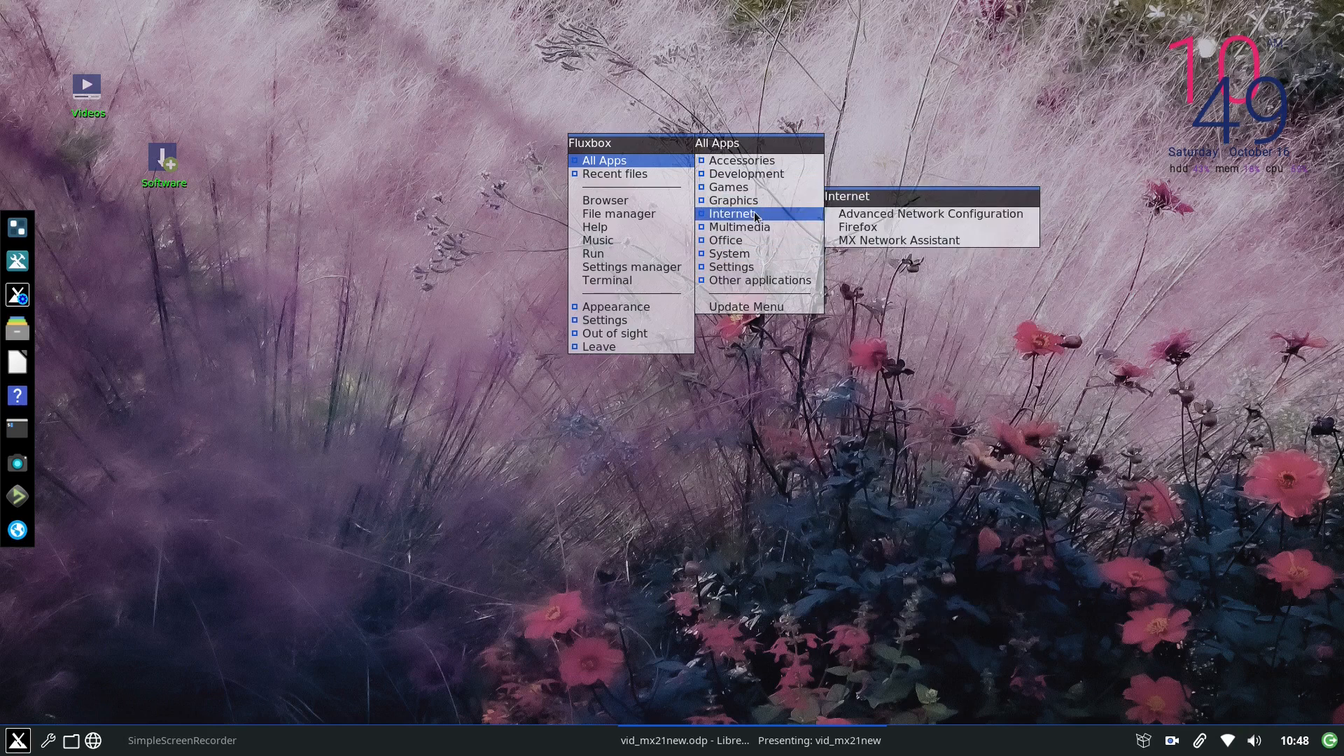
pyautogui.moveTo(747, 164)
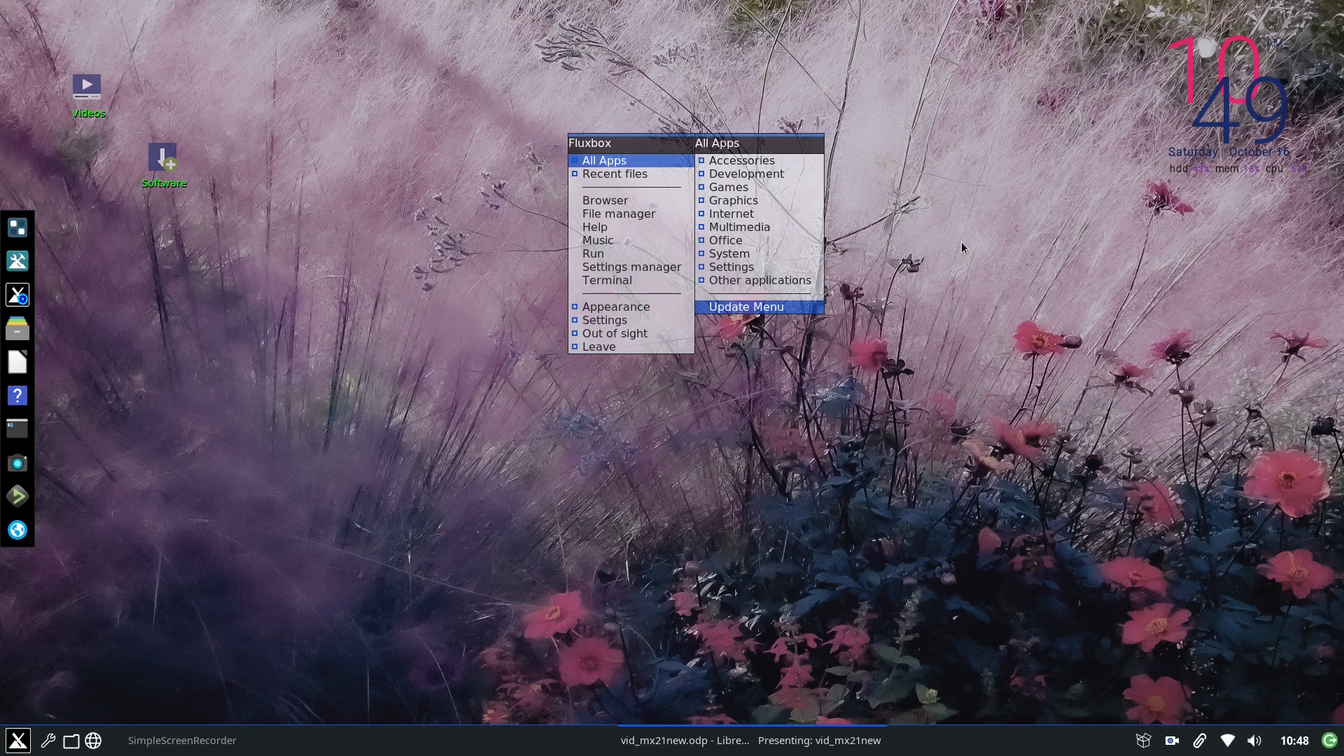
pyautogui.moveTo(777, 253)
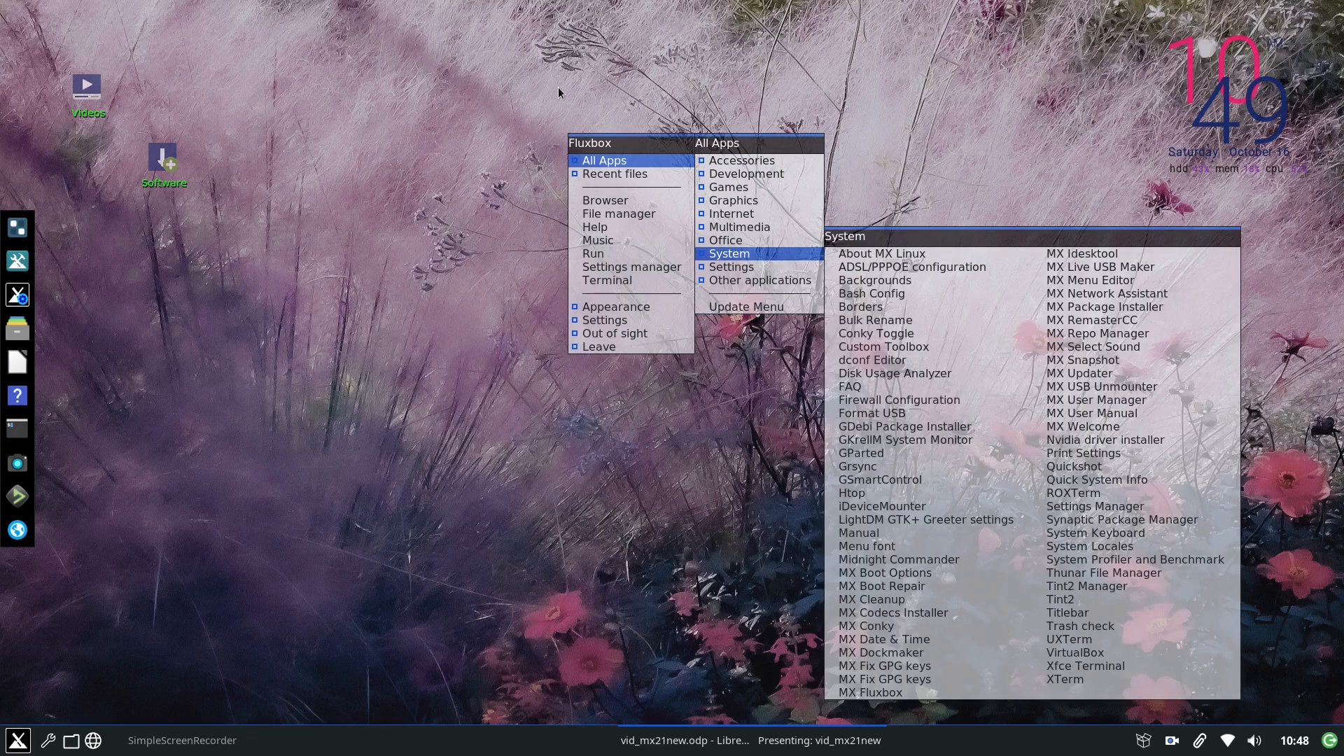
pyautogui.click(452, 82)
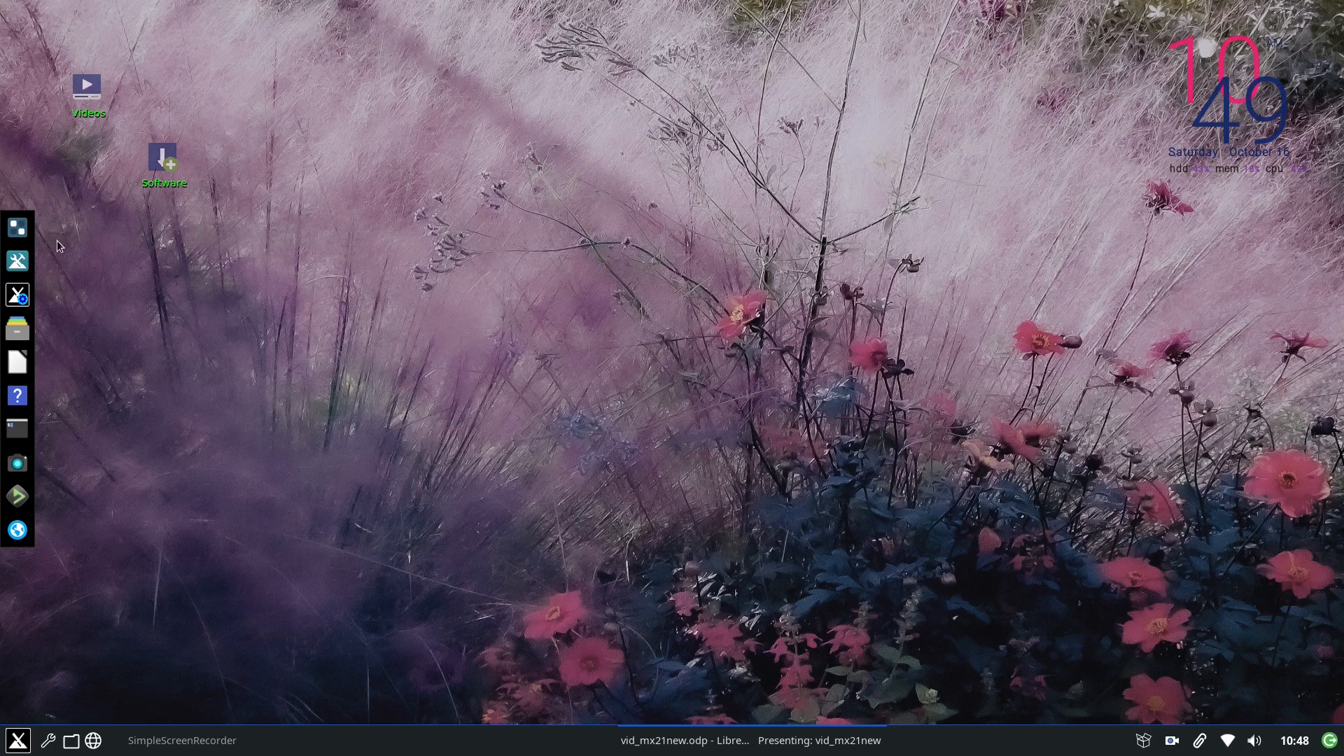
# Search the dock's application launcher for "lib" and dismiss it without launching anything.
pyautogui.click(15, 228)
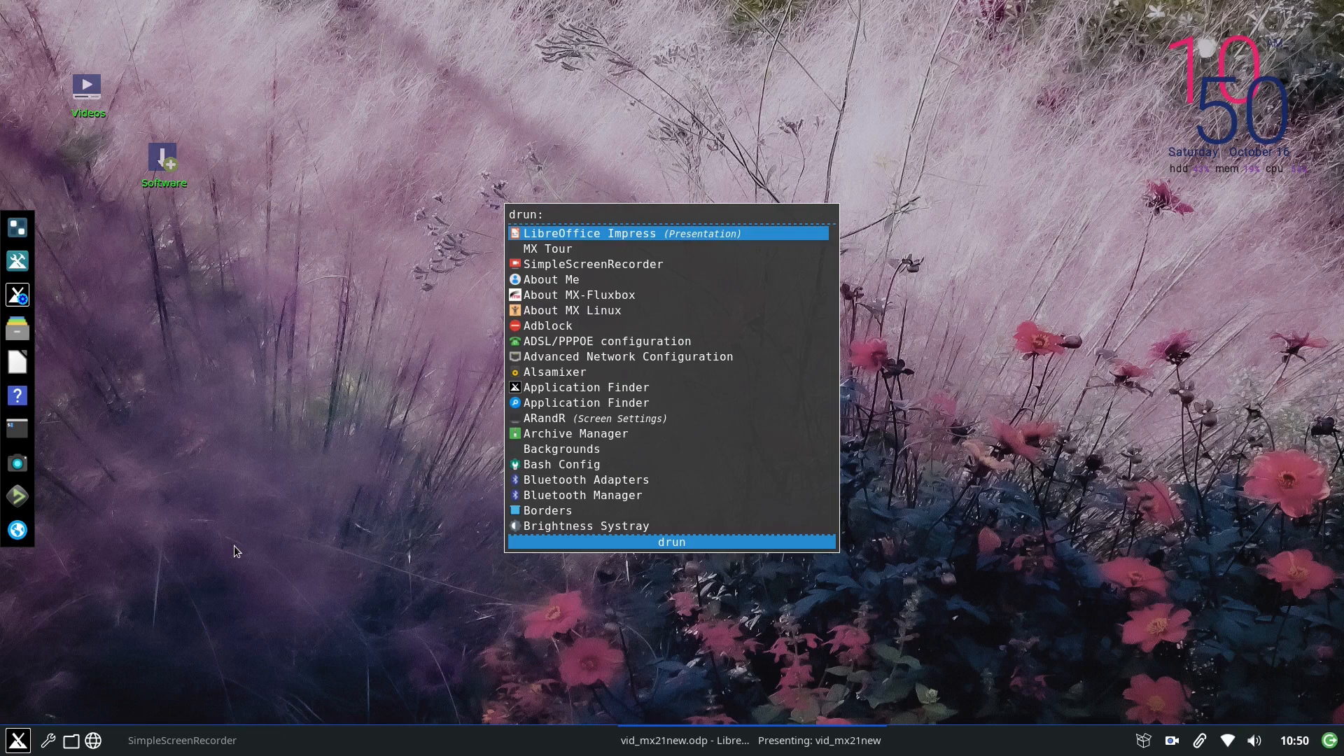
pyautogui.write('lib')
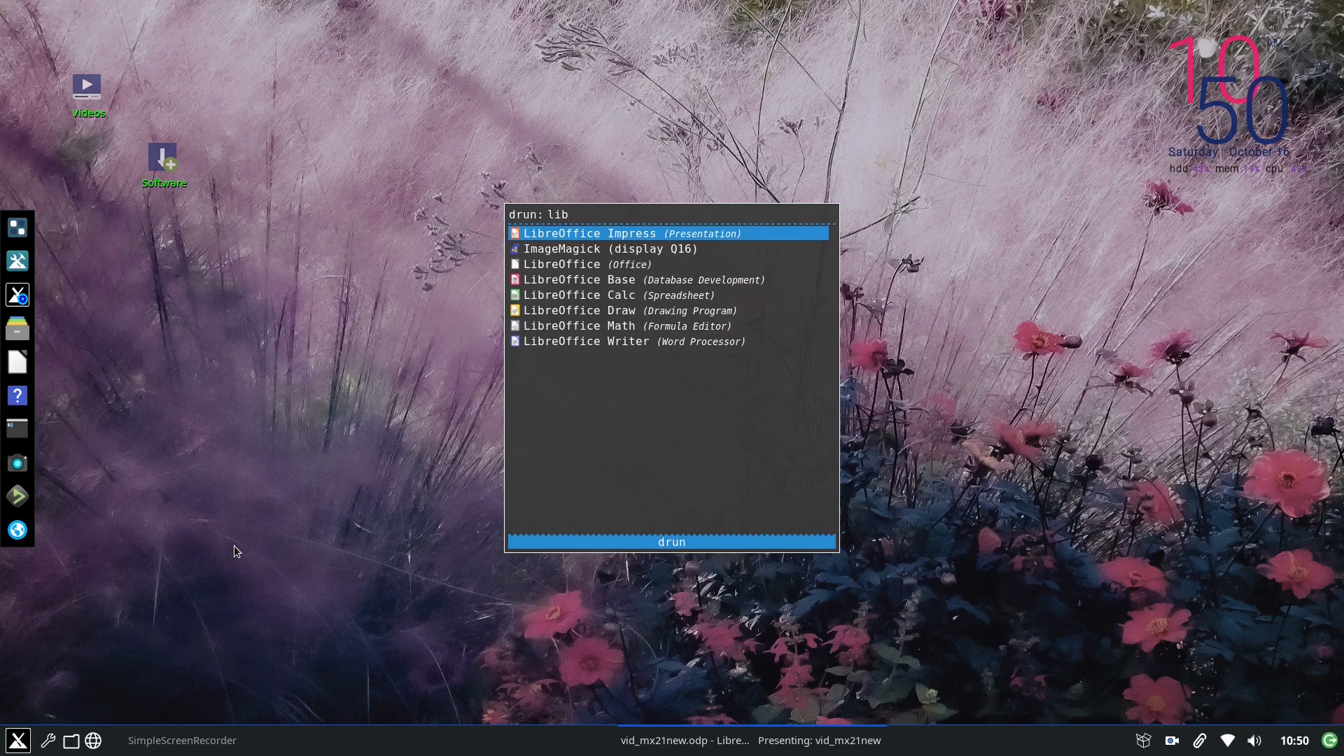
pyautogui.press('Escape')
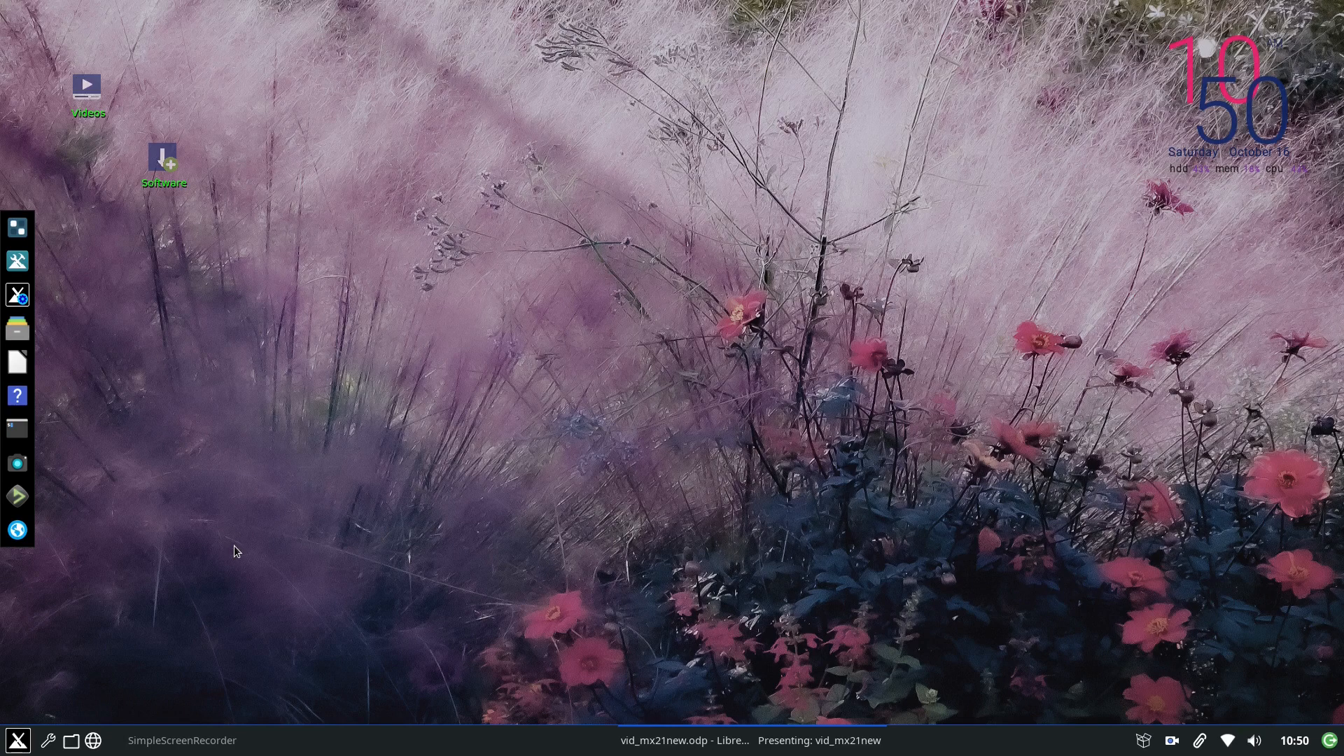
# Inspect the Borders launcher's properties in Application Finder, cancel without saving and close the finder.
pyautogui.click(11, 742)
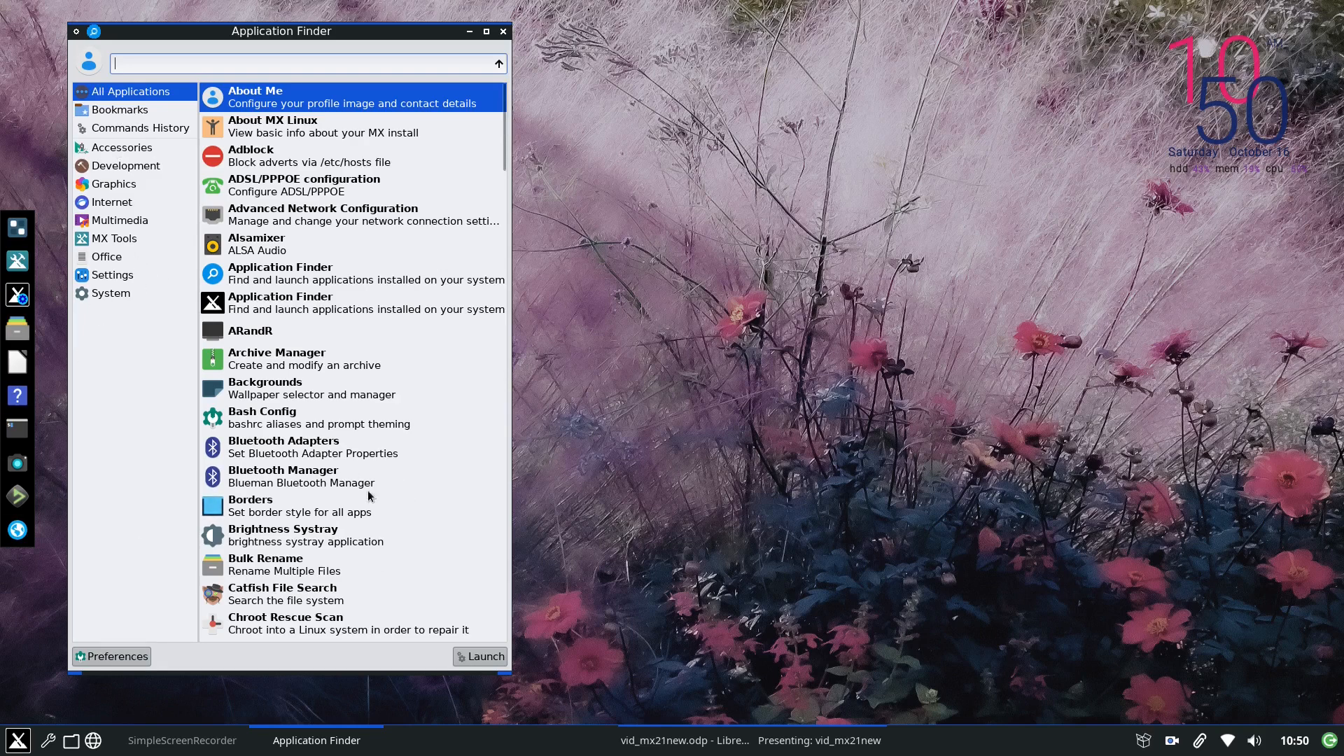
pyautogui.moveTo(352, 472)
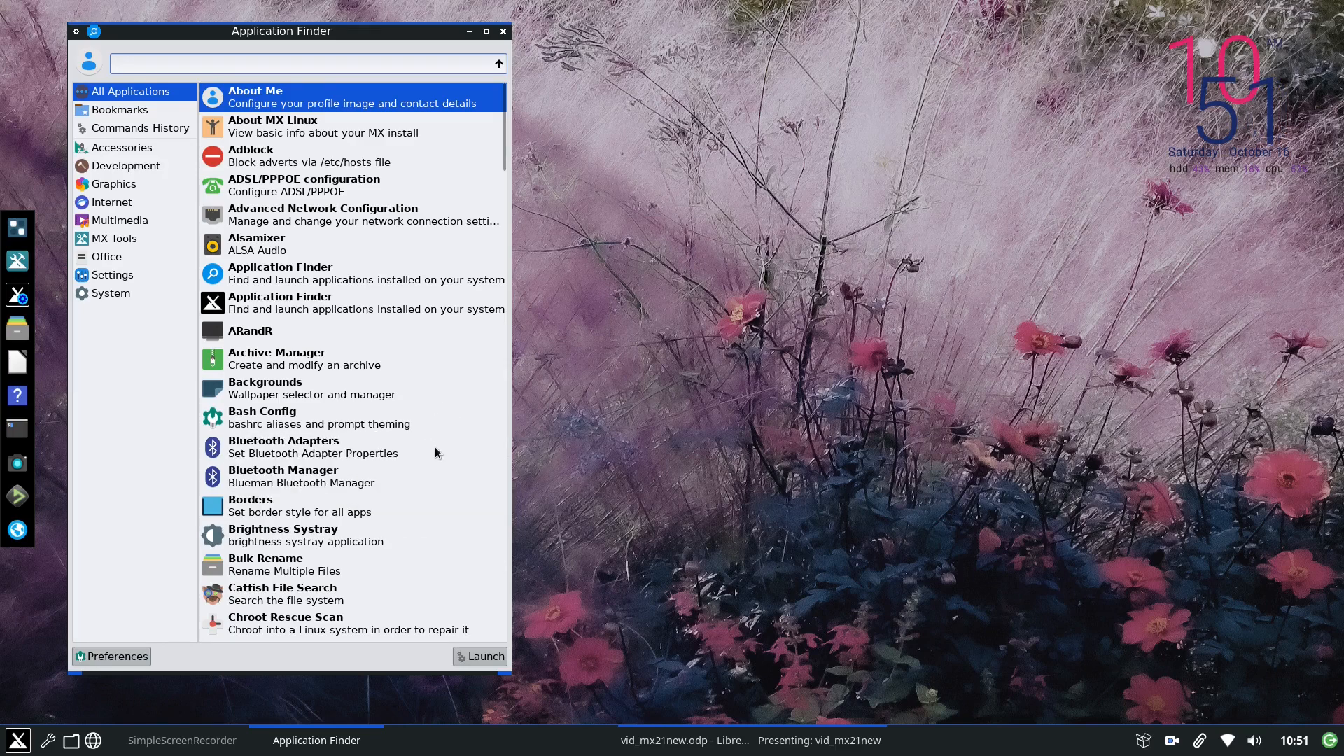
pyautogui.moveTo(432, 448)
pyautogui.rightClick(251, 507)
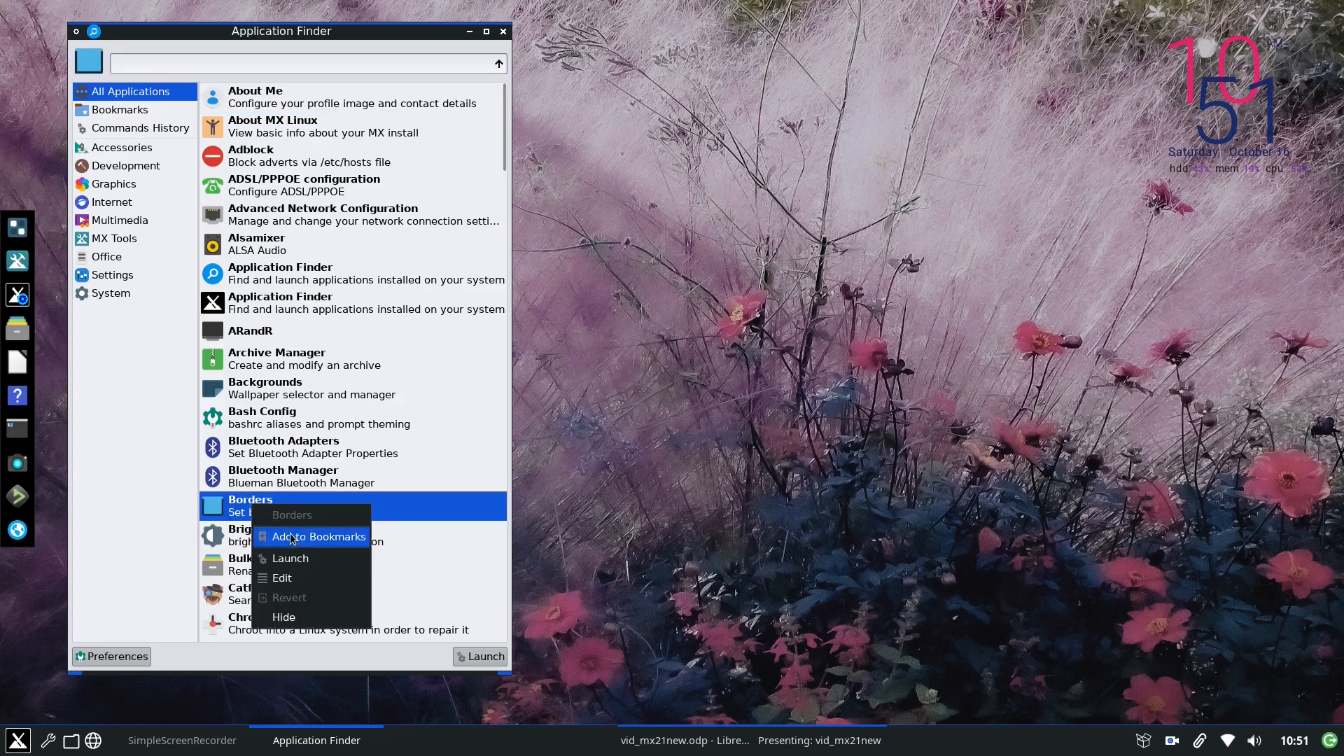
pyautogui.click(290, 577)
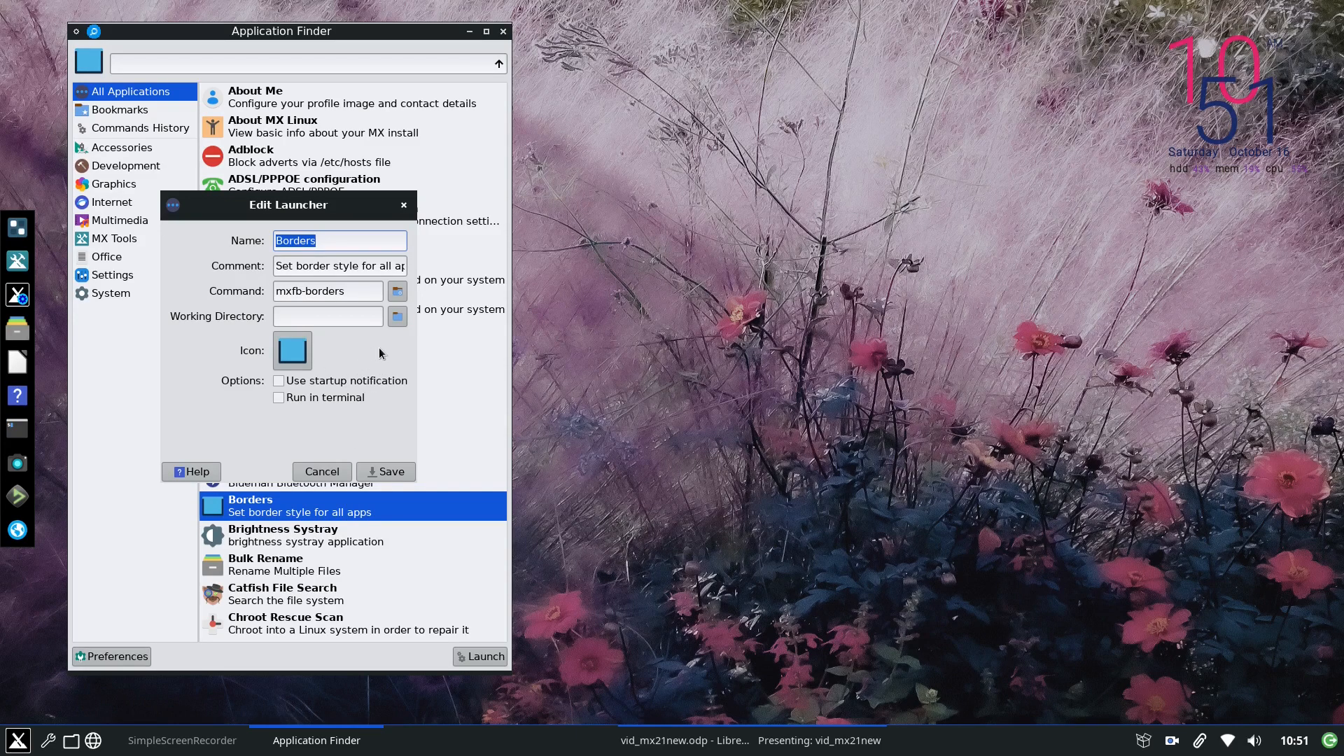
pyautogui.click(324, 472)
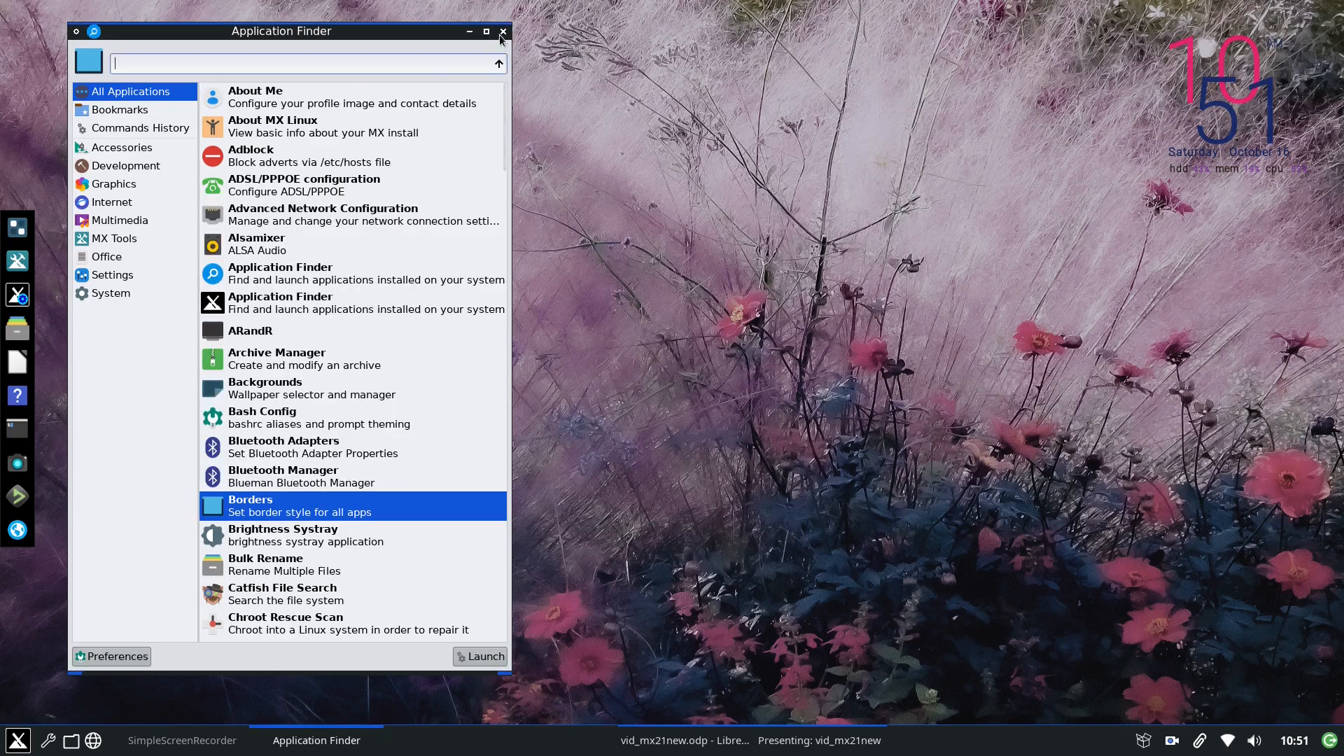
pyautogui.click(503, 32)
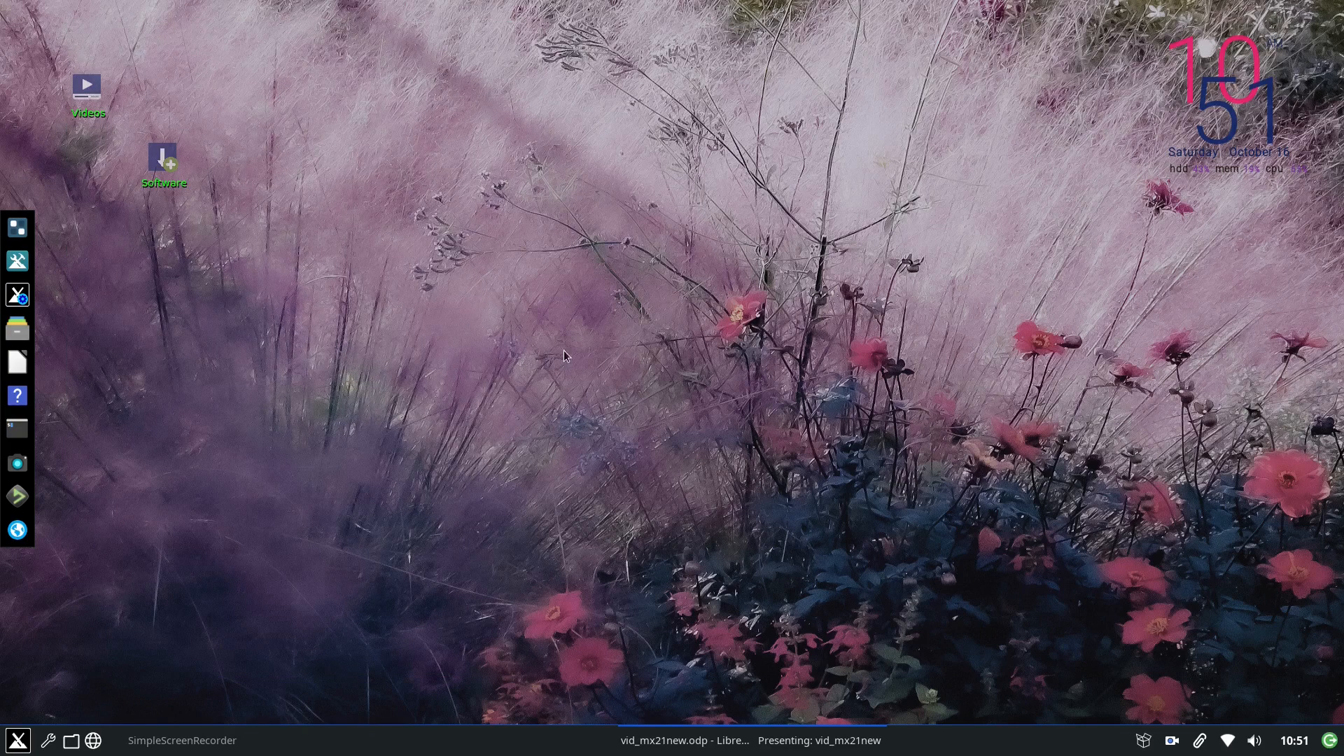
# Switch to the Impress presentation, advance to the "A new Settings Manager for MXFB" point and return to the desktop.
pyautogui.hotkey('alt', 'Tab')
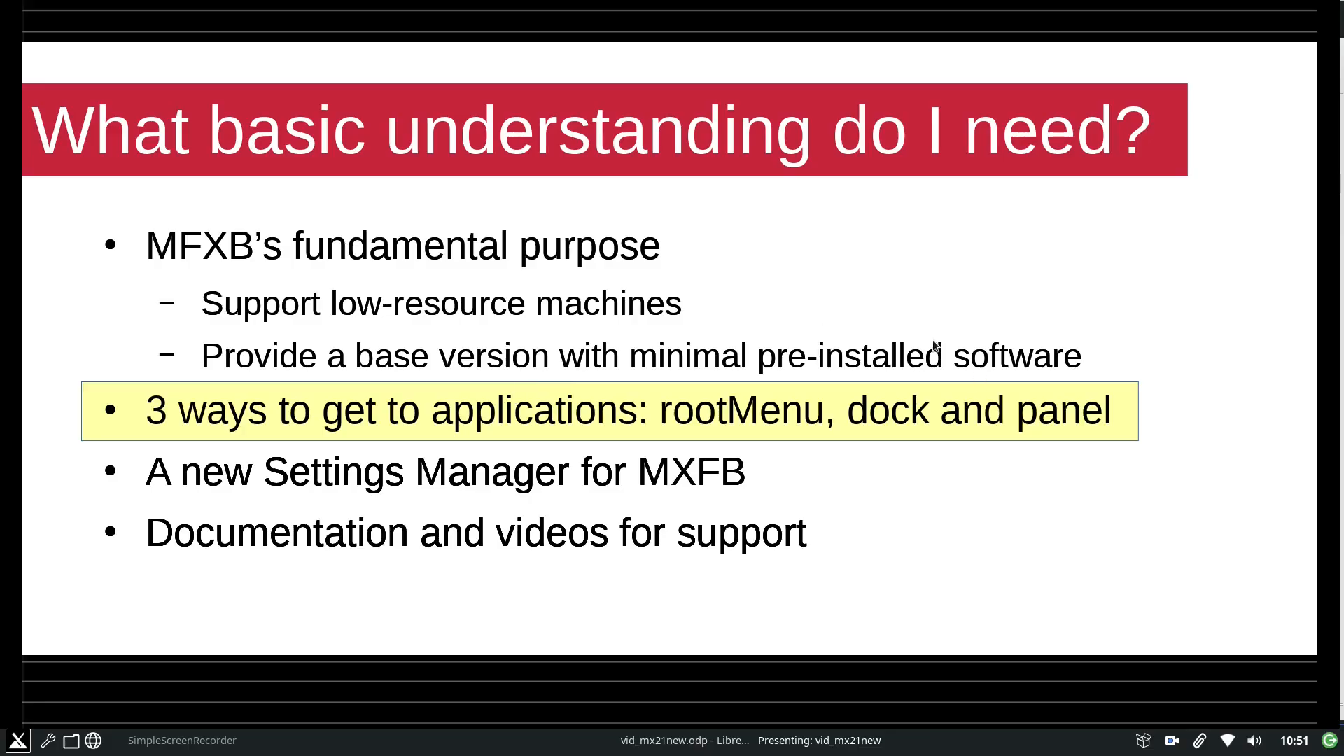
pyautogui.click(972, 285)
pyautogui.click(970, 283)
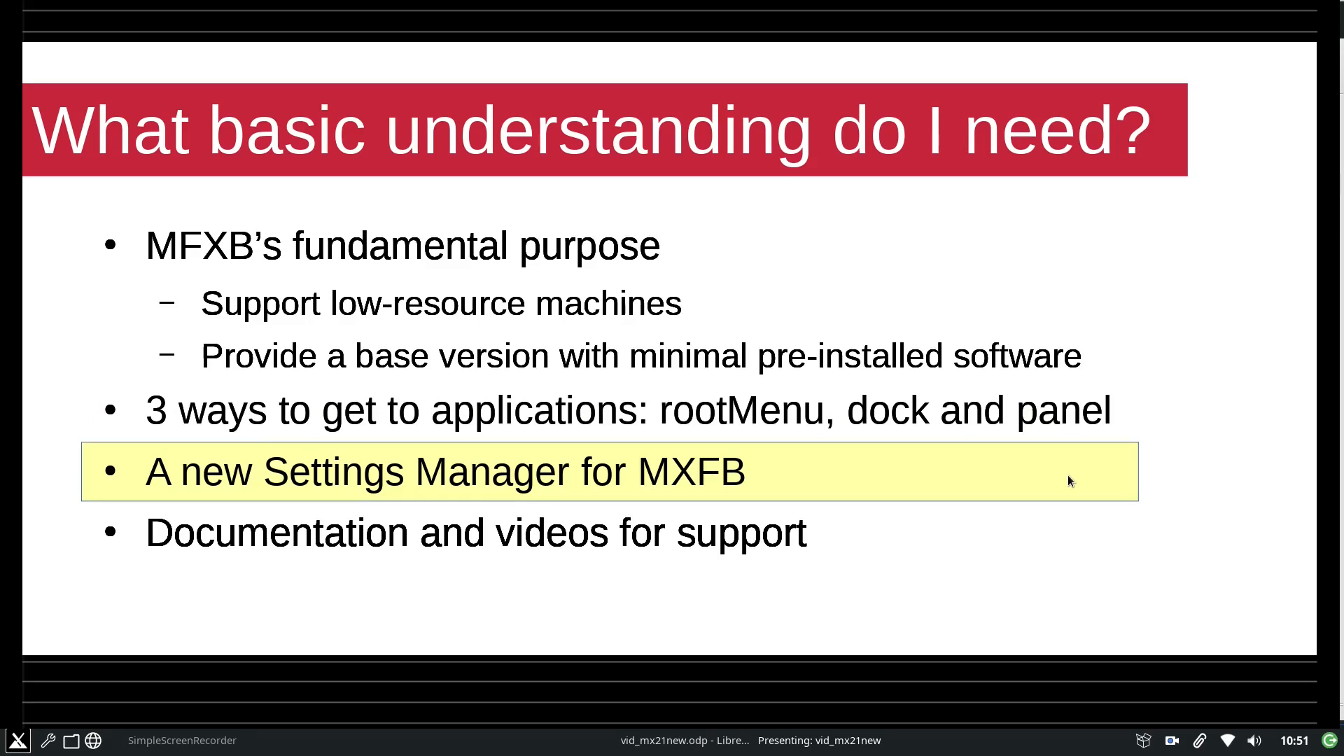
pyautogui.press('super+d')
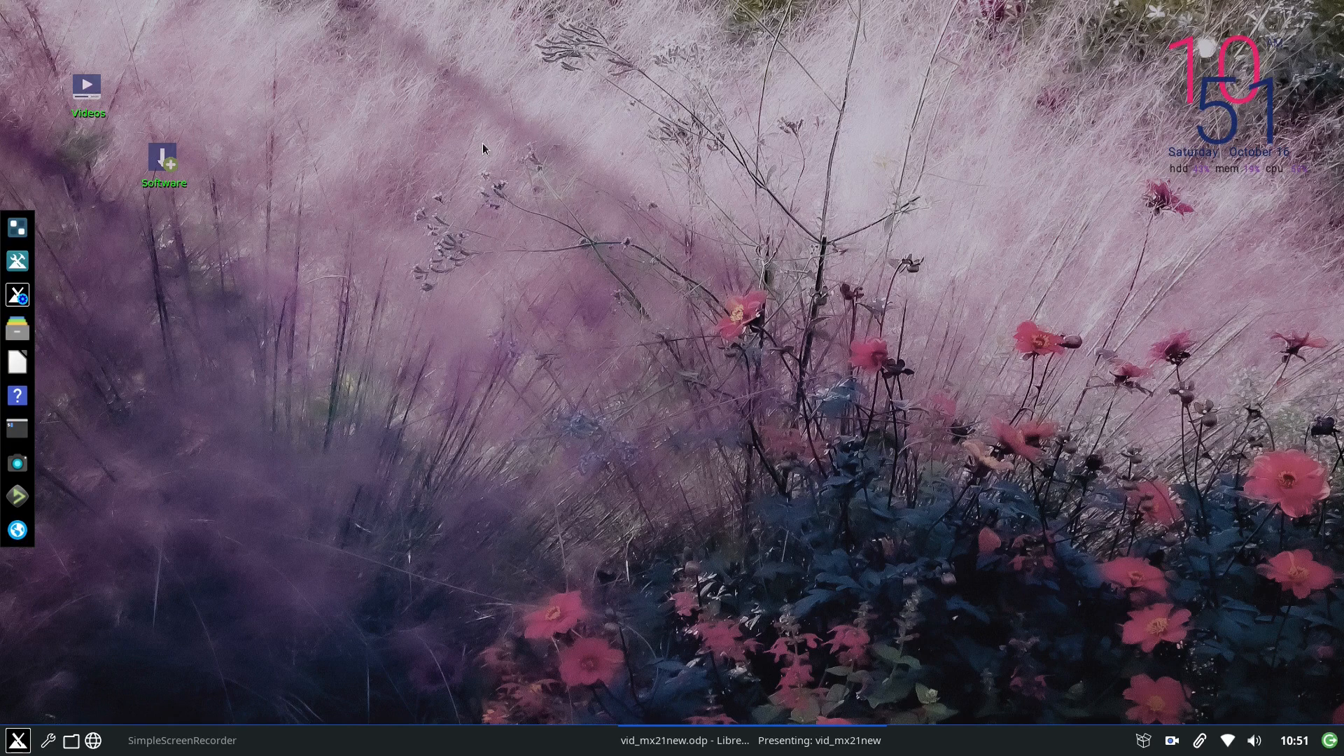
# Locate the Settings manager in the root menu, open it to review the common Fluxbox settings and close it.
pyautogui.rightClick(568, 70)
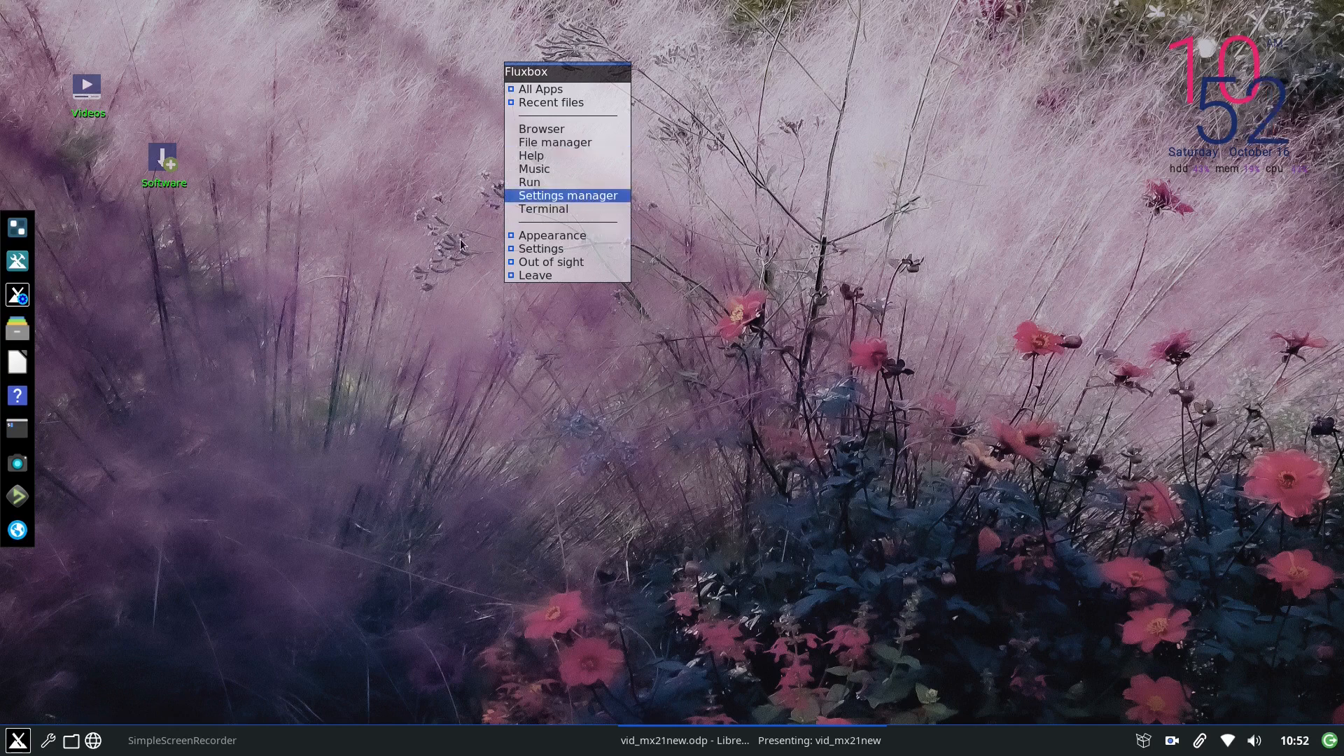
pyautogui.click(377, 378)
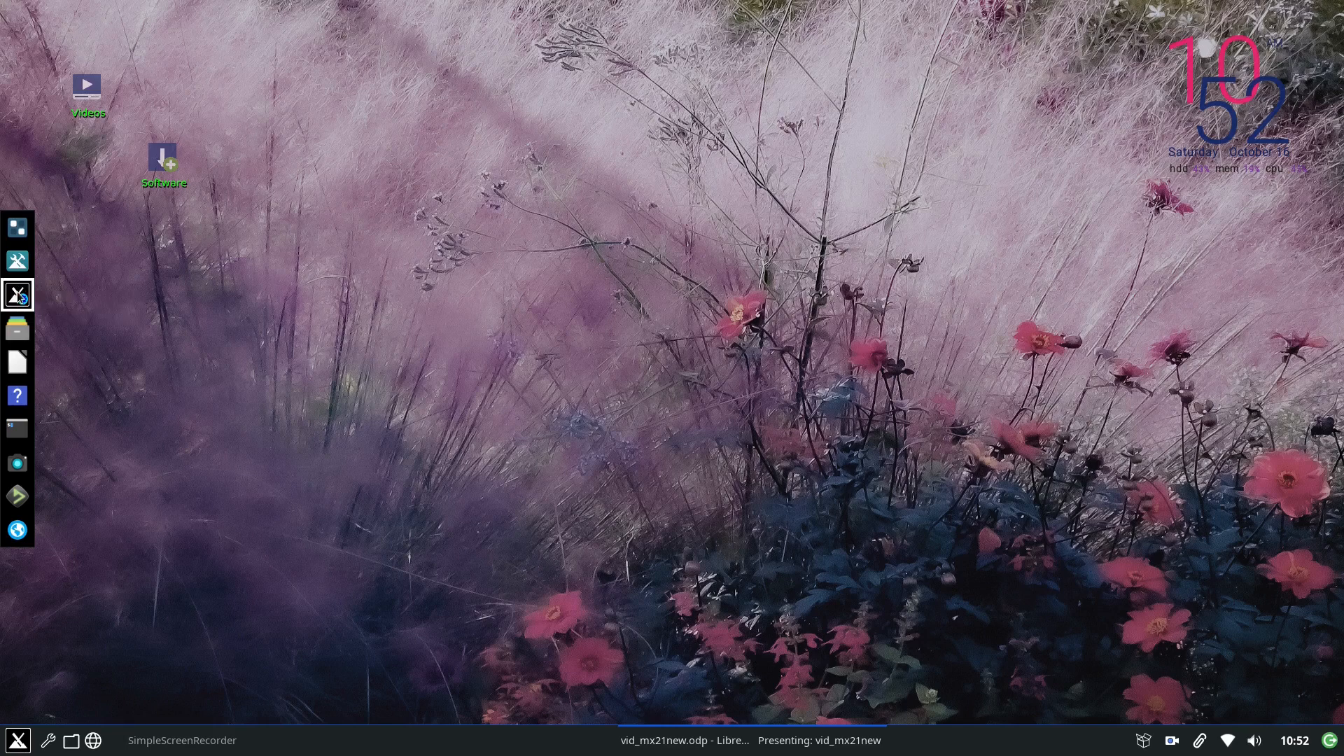
pyautogui.click(47, 742)
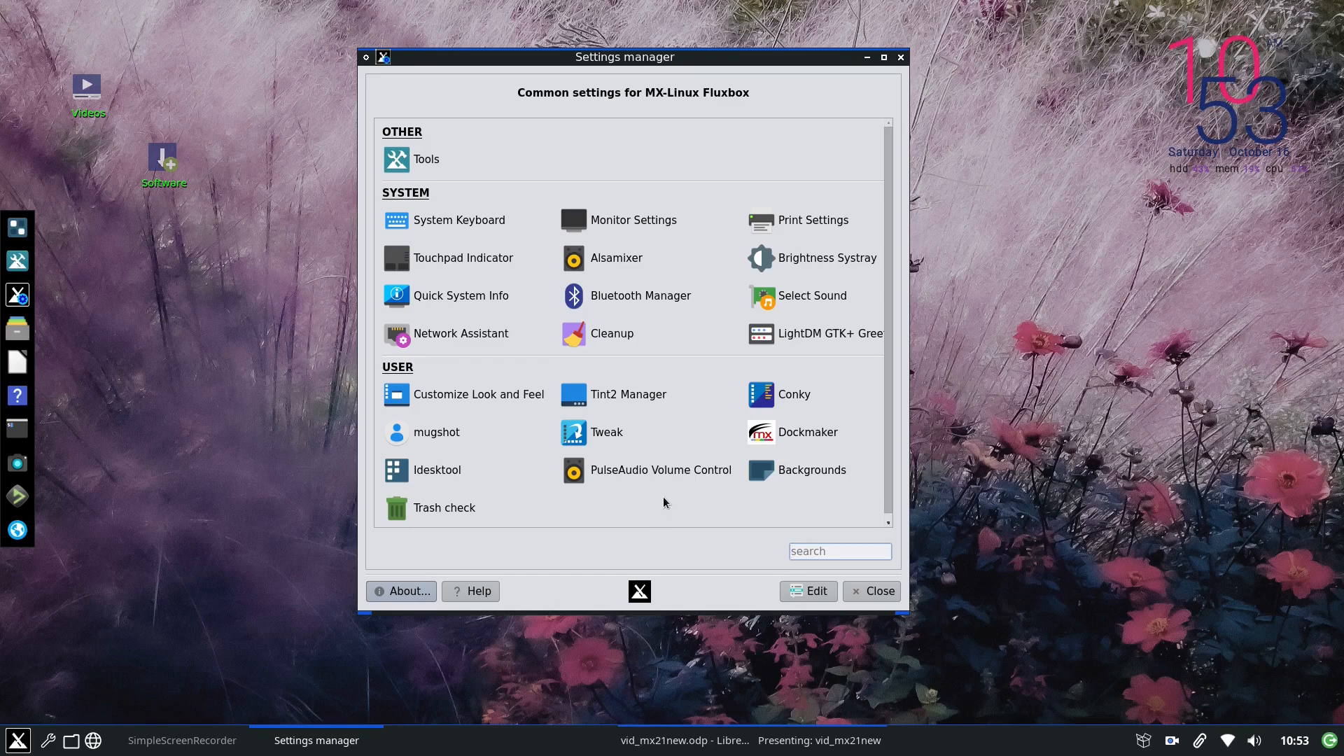
pyautogui.click(878, 593)
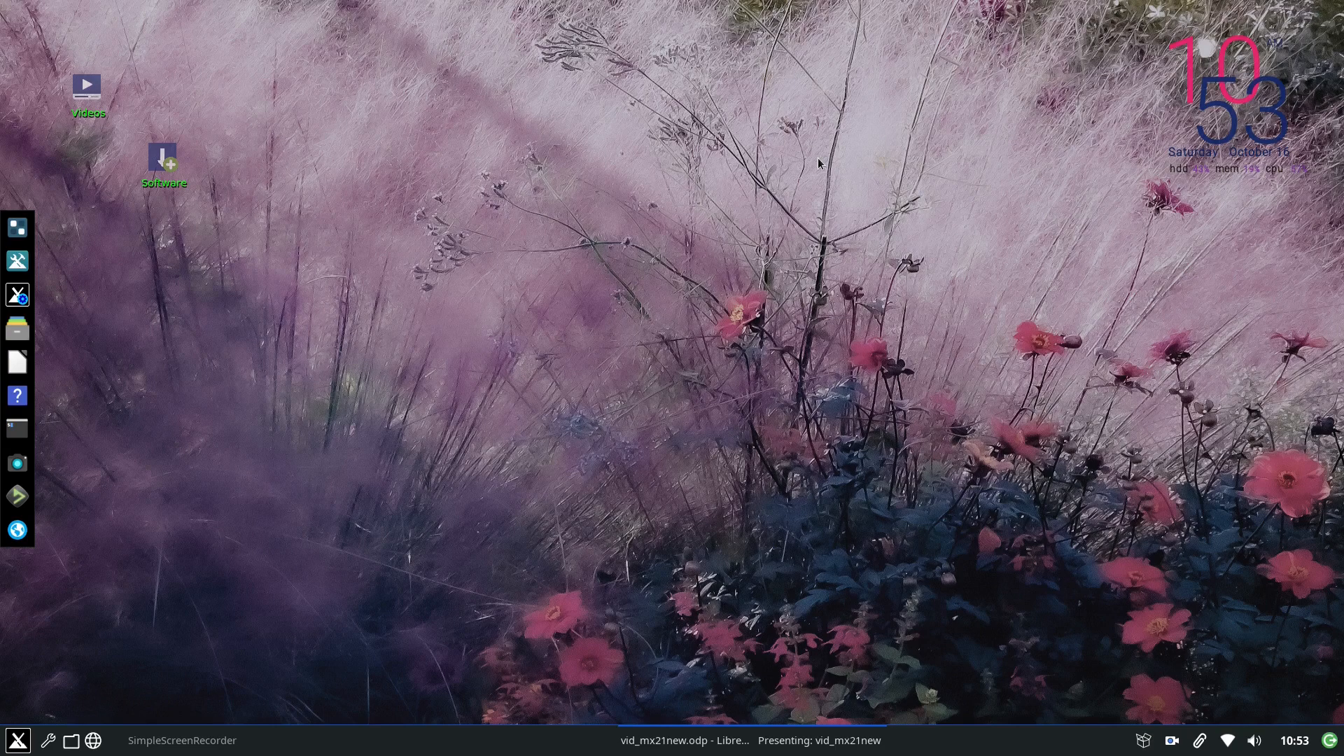
# Return to the presentation, advance past "Documentation and videos for support" to the MX Tour slide and exit the slideshow.
pyautogui.hotkey('alt', 'Tab')
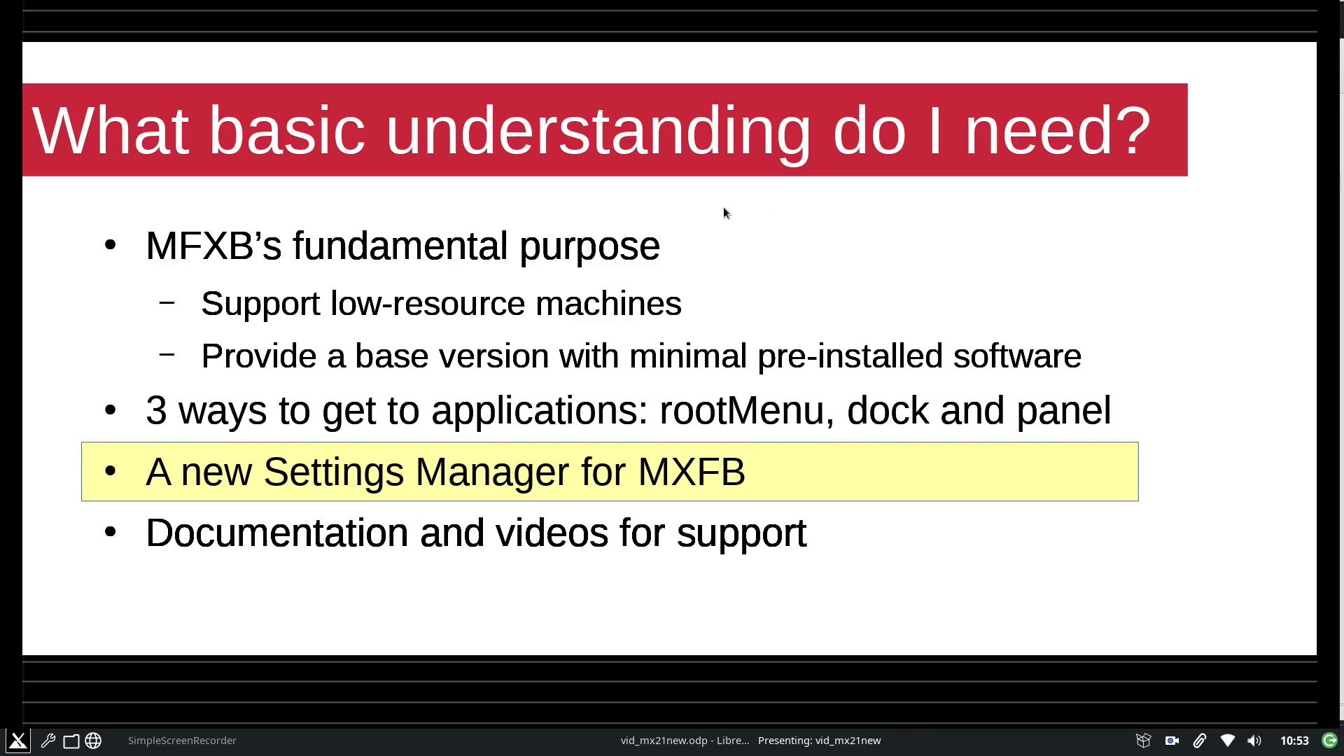
pyautogui.click(974, 338)
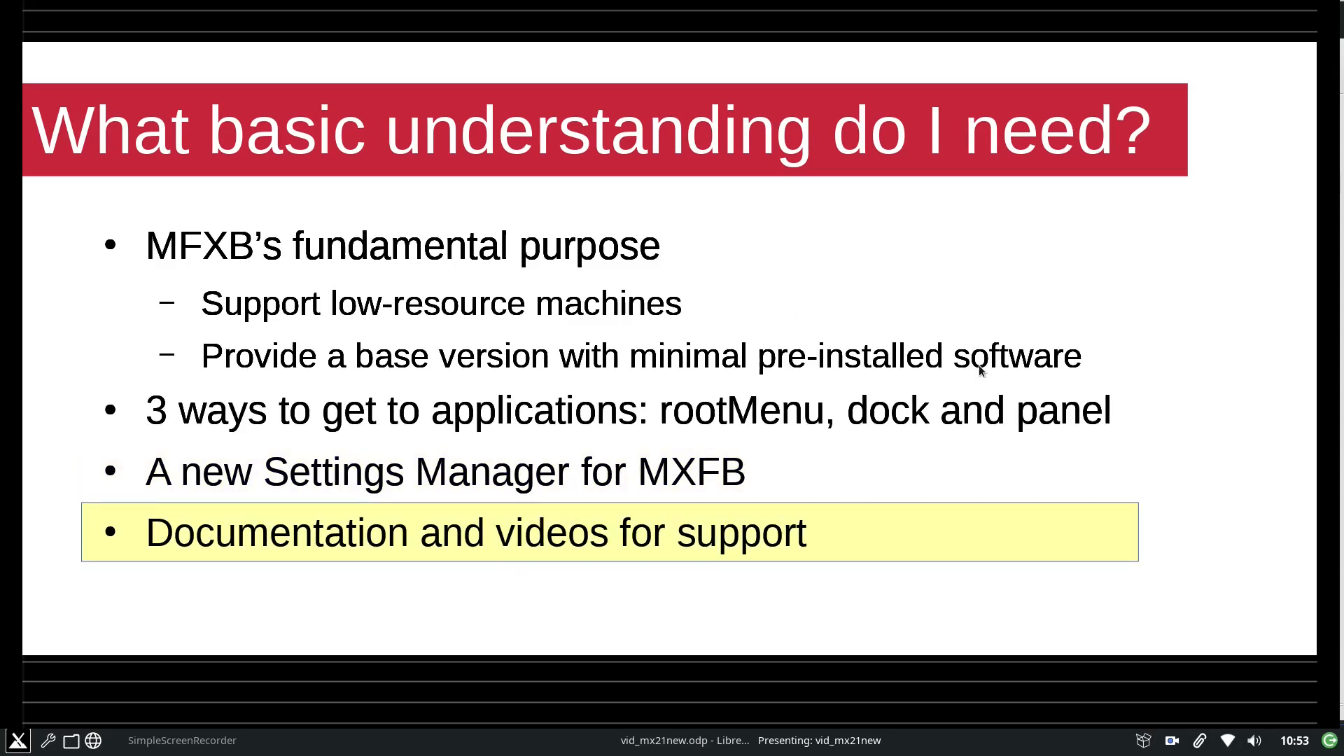
pyautogui.click(945, 258)
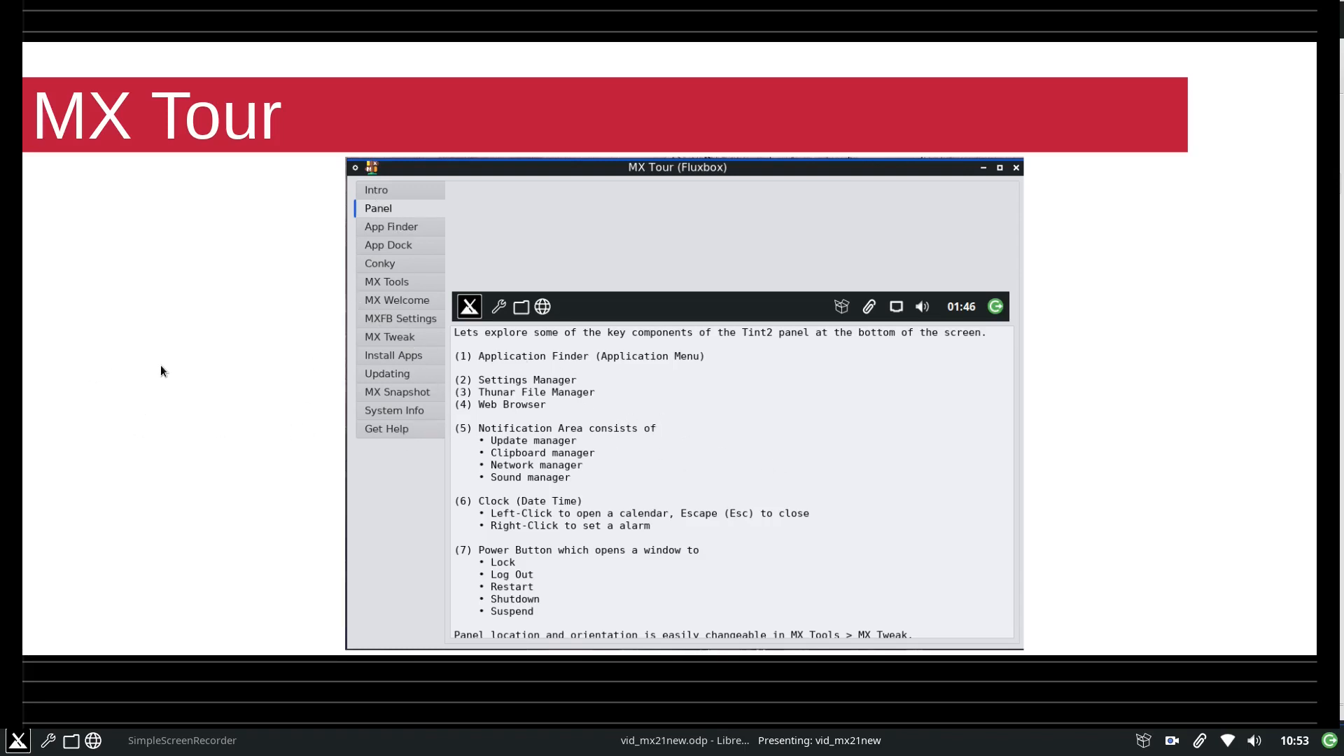
pyautogui.press('Escape')
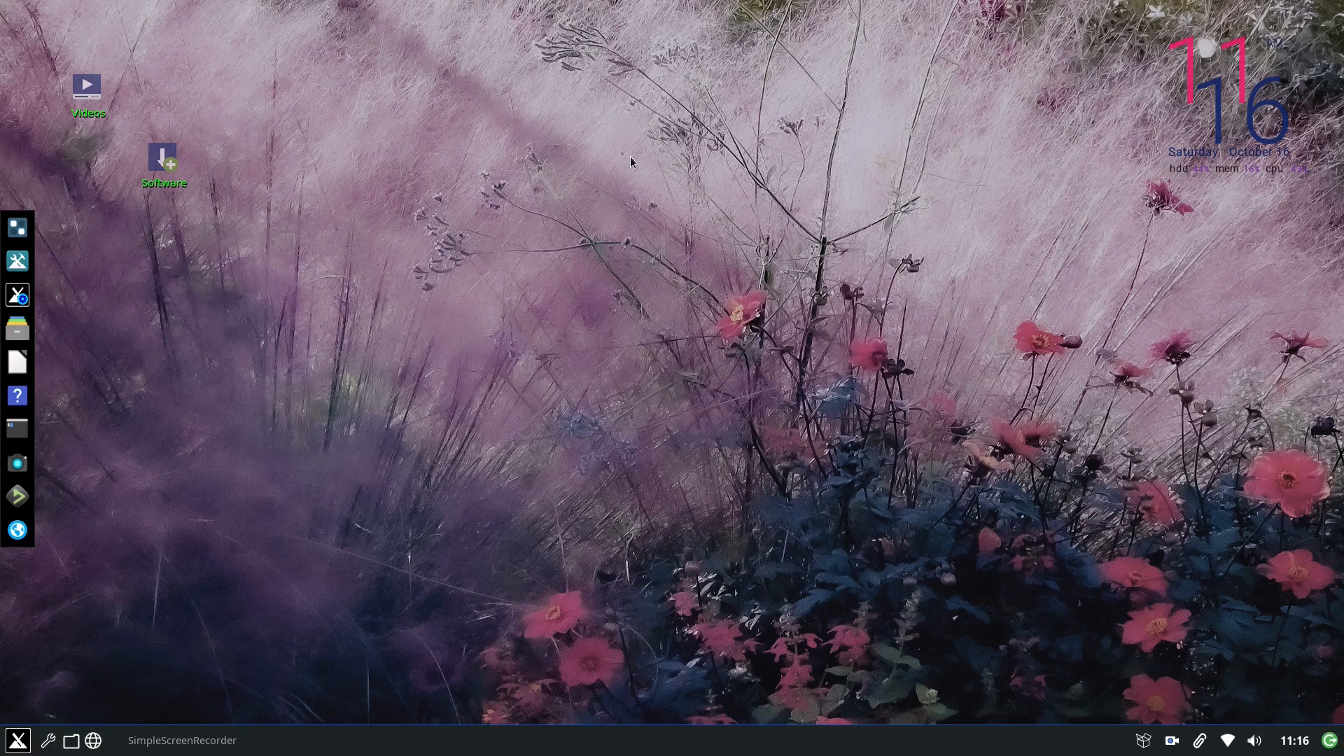
# Check the root menu's Wallpaper options under Appearance, and open the Nitrogen wallpaper chooser through Backgrounds in the Settings manager.
pyautogui.rightClick(638, 133)
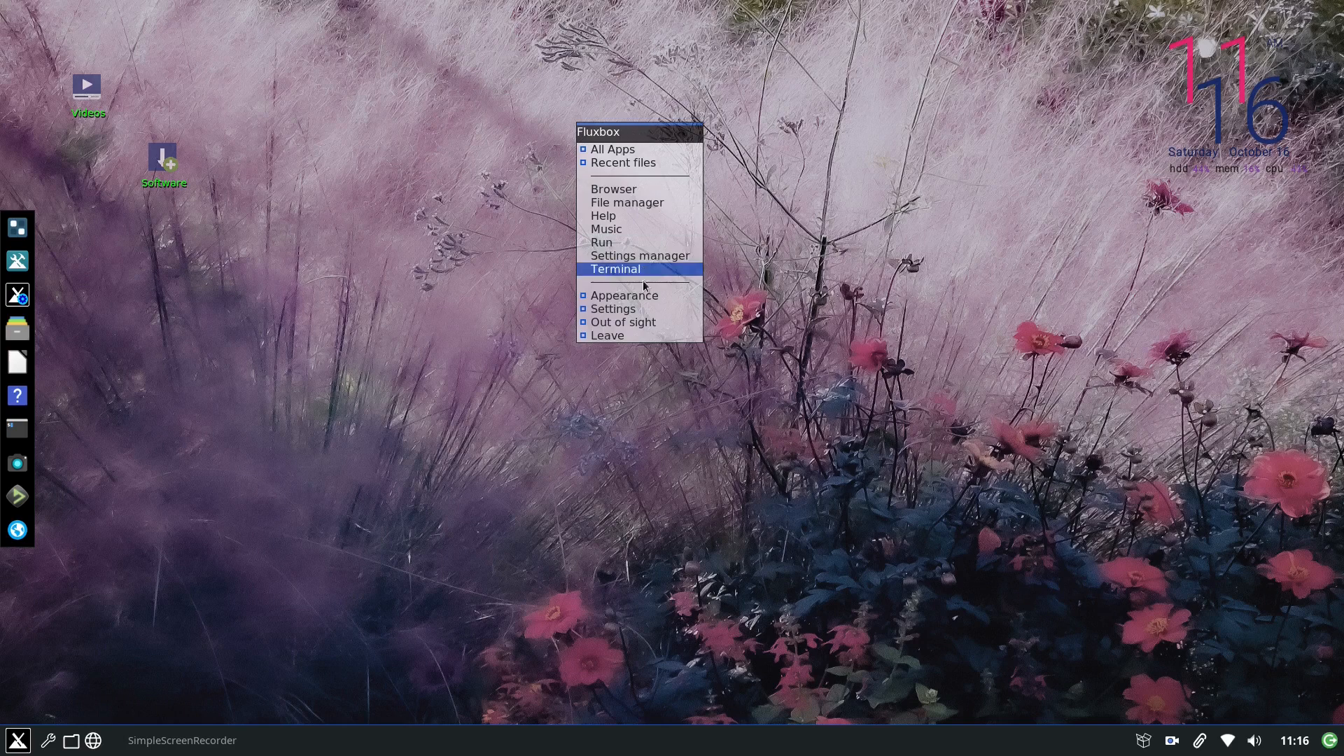
pyautogui.moveTo(640, 297)
pyautogui.moveTo(767, 390)
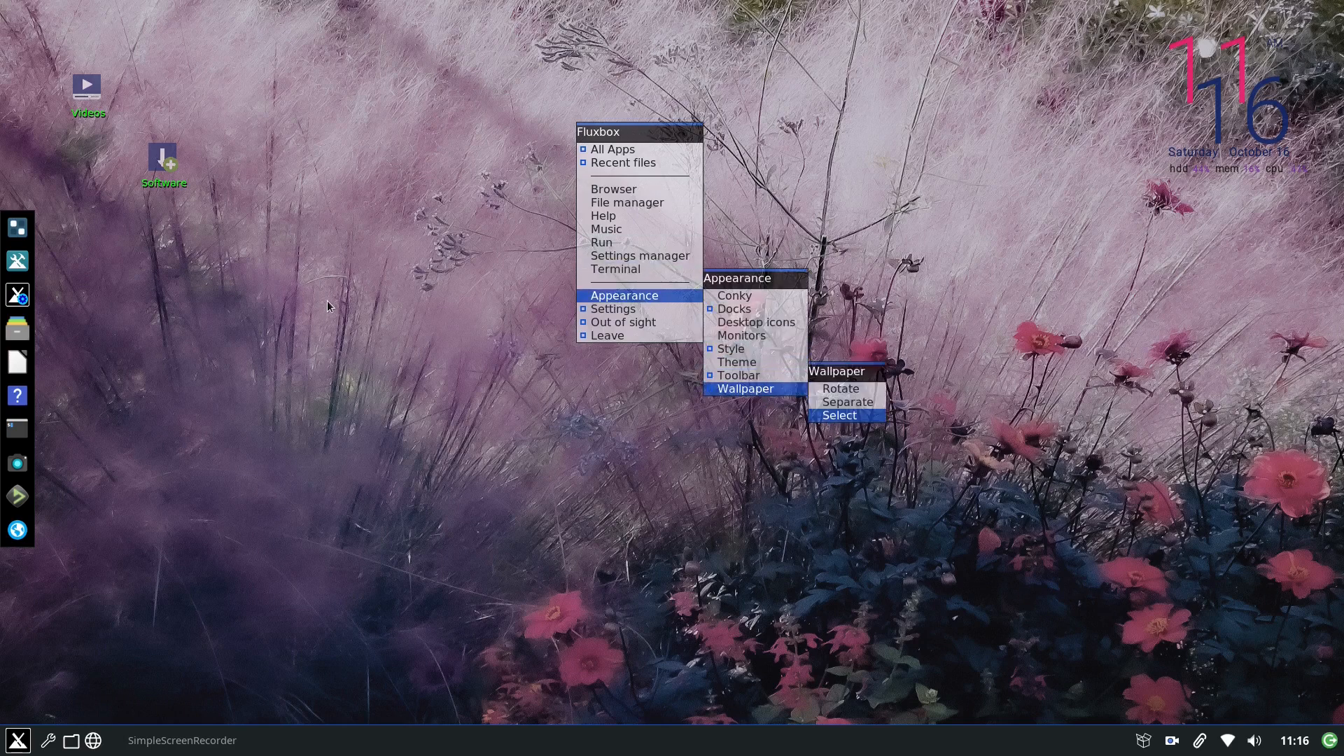
pyautogui.click(837, 417)
pyautogui.click(48, 740)
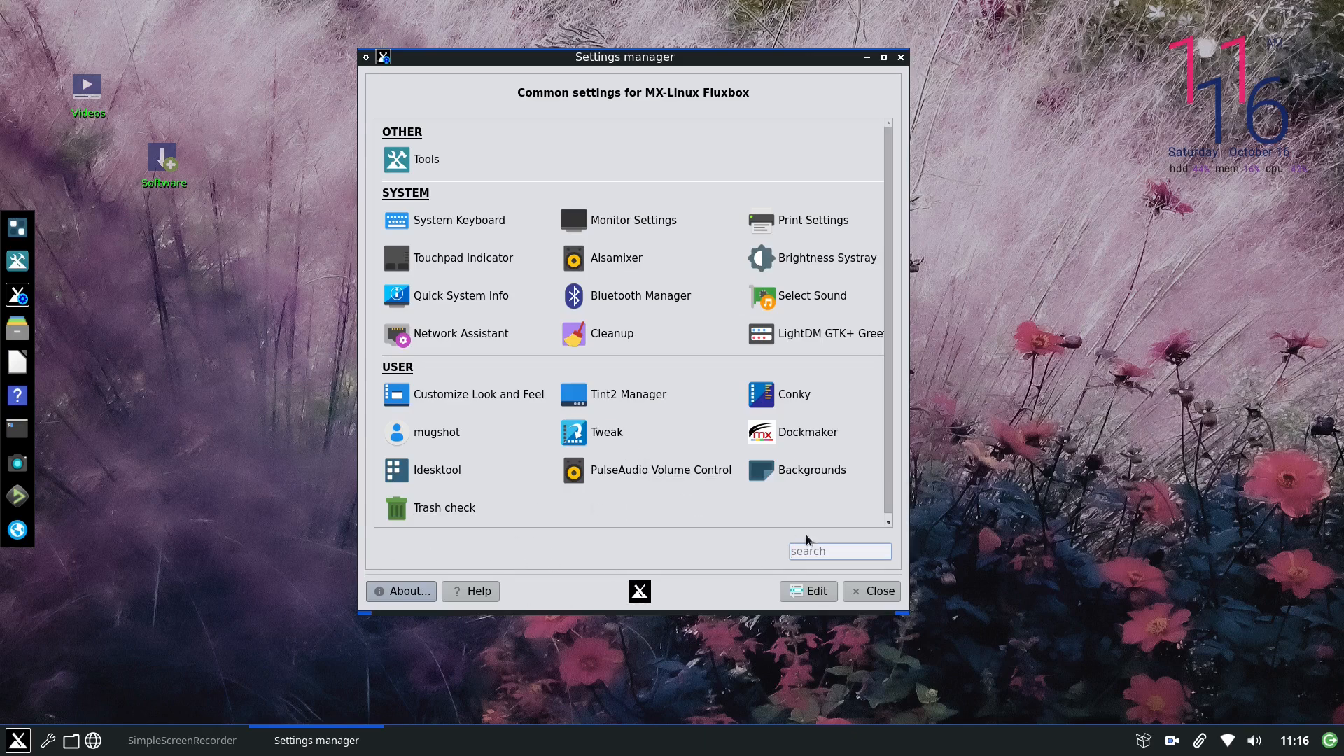
pyautogui.click(799, 470)
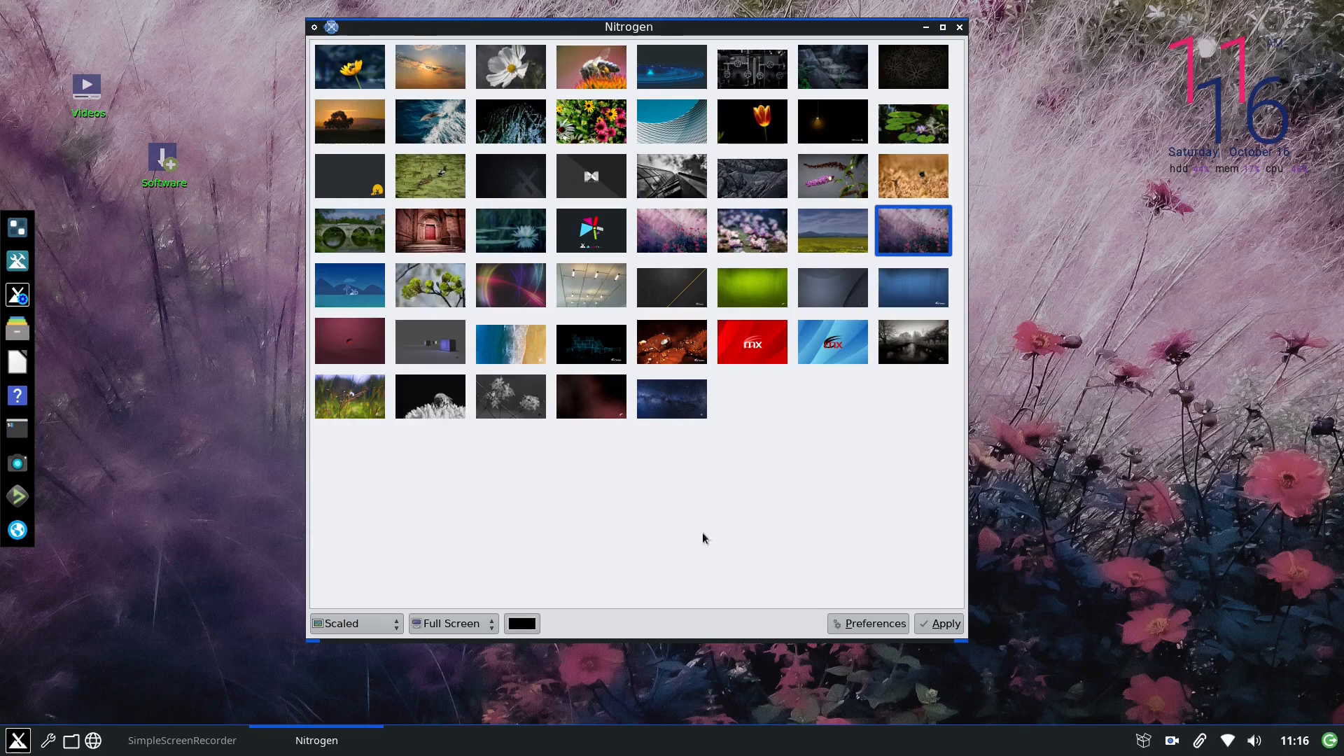
# Apply the wallpaper of green blossoms on a branch and show the bare desktop to view it.
pyautogui.click(431, 297)
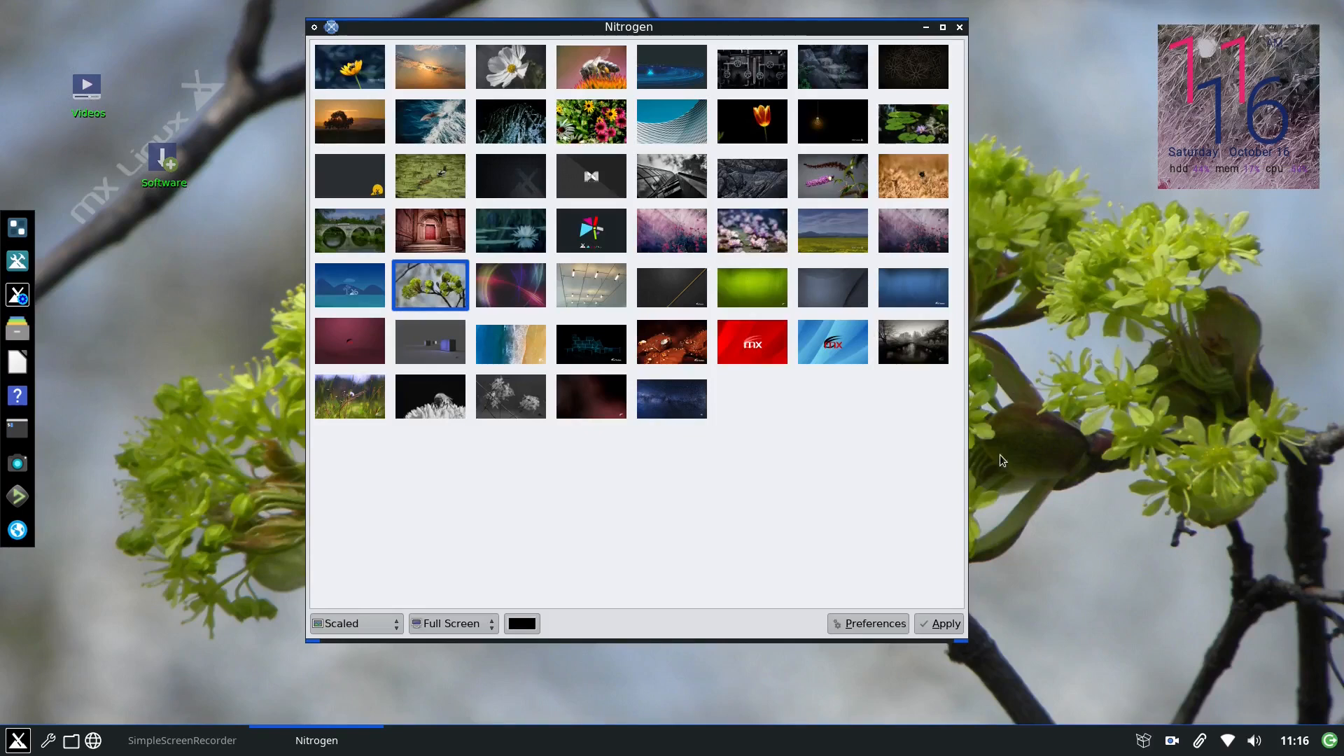
pyautogui.click(945, 623)
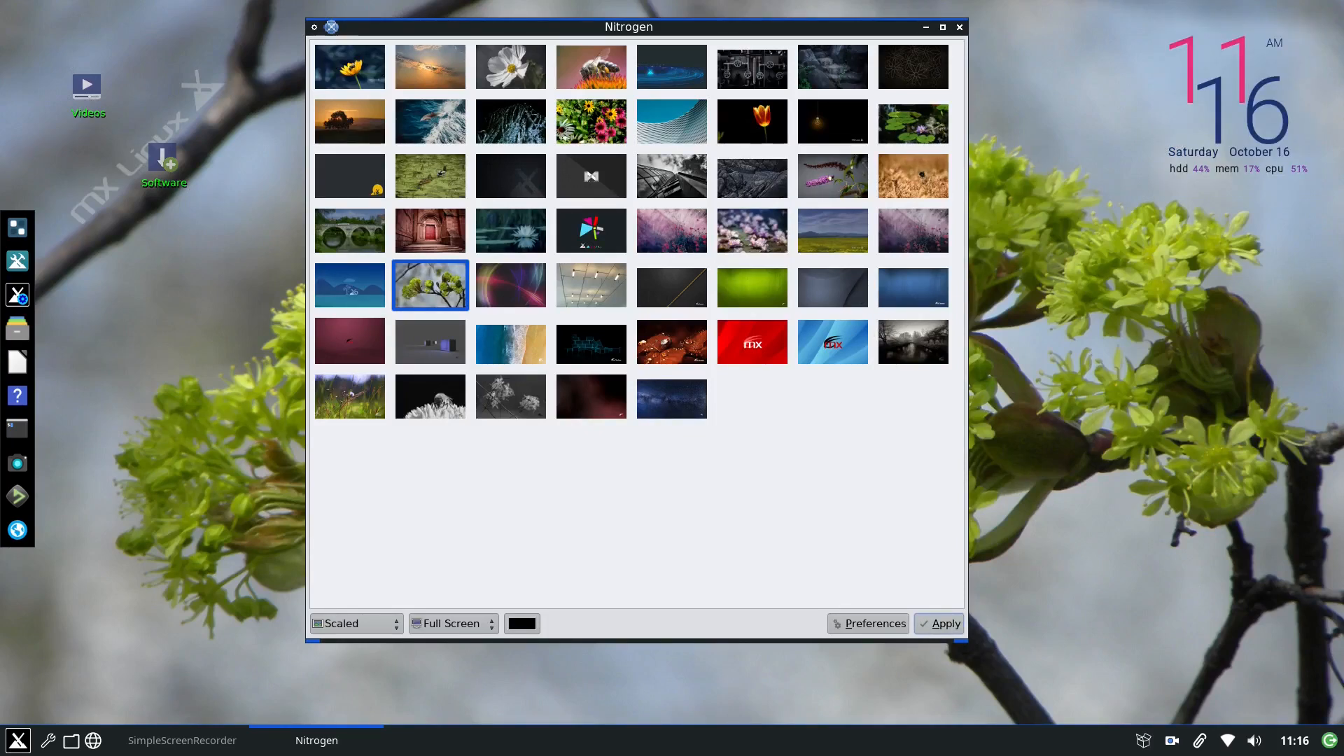
pyautogui.press('super+d')
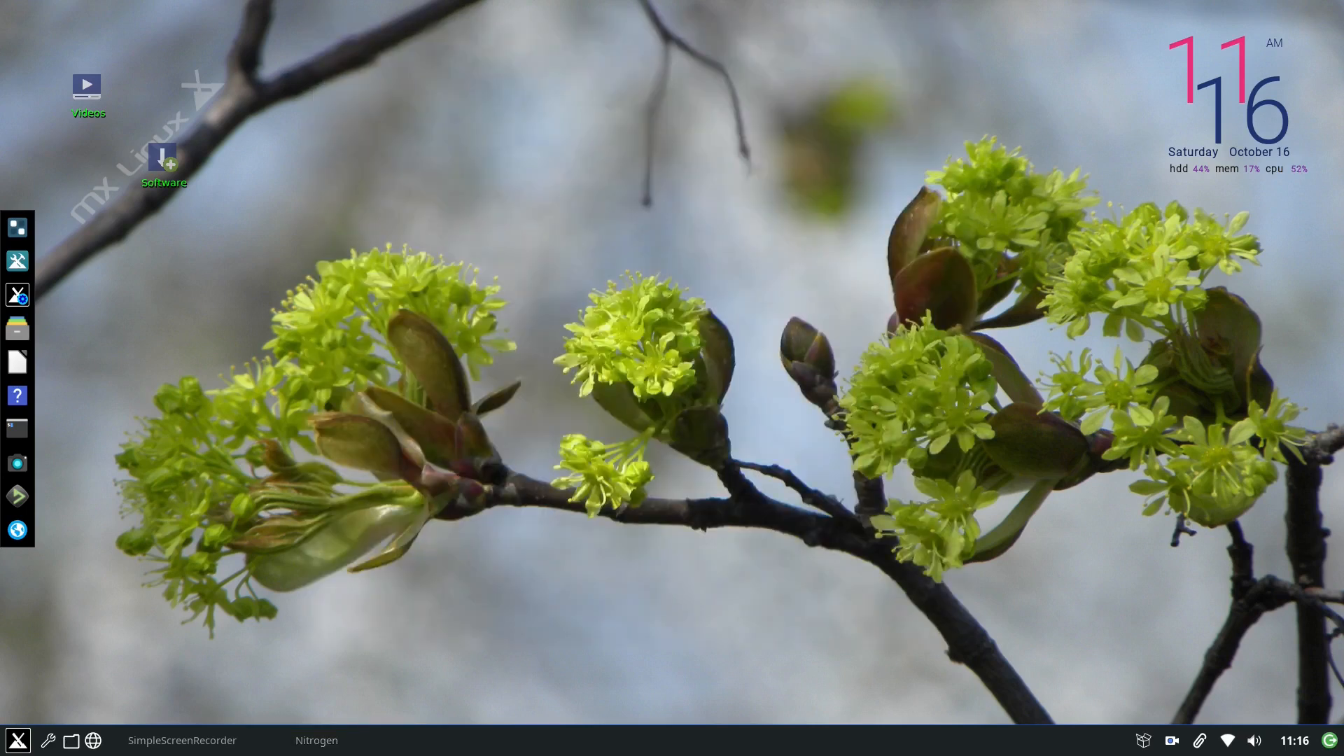
# Bring back Nitrogen and apply the black wallpaper with the small orange glow and MX Linux logo.
pyautogui.click(316, 740)
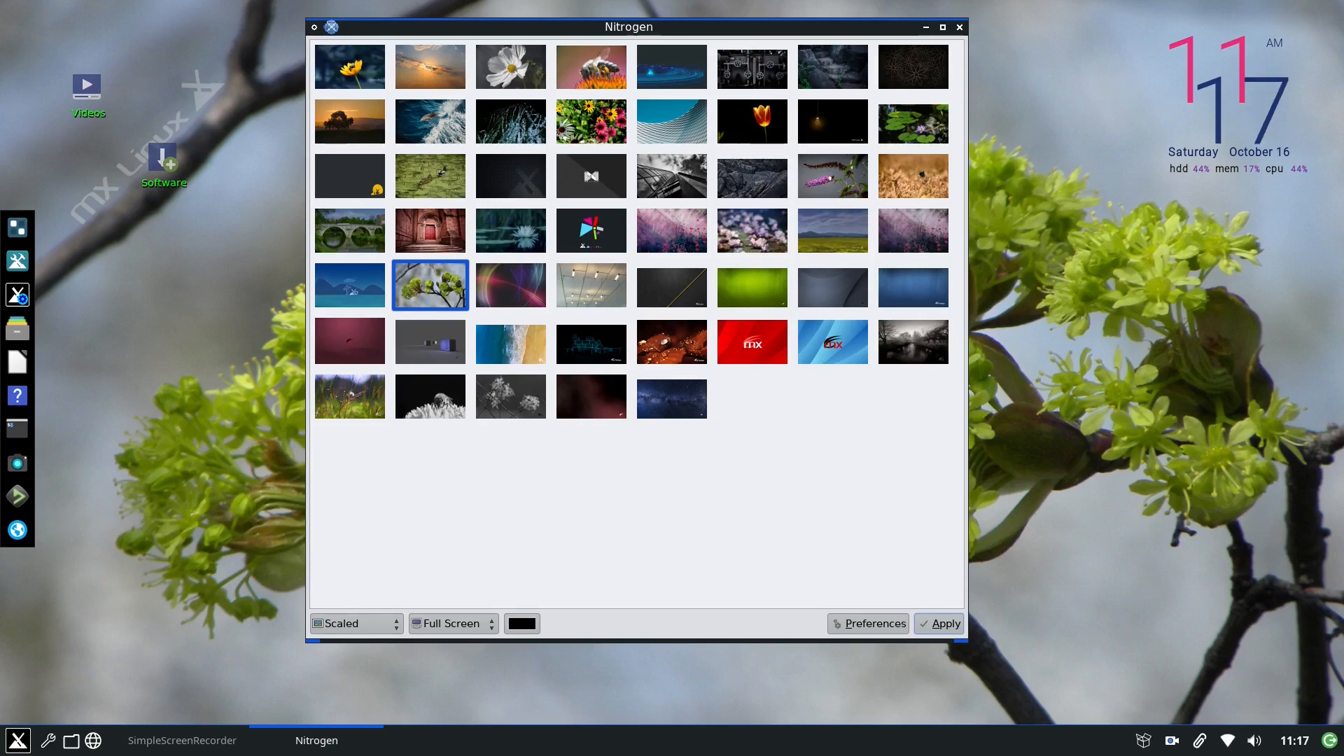
pyautogui.click(833, 122)
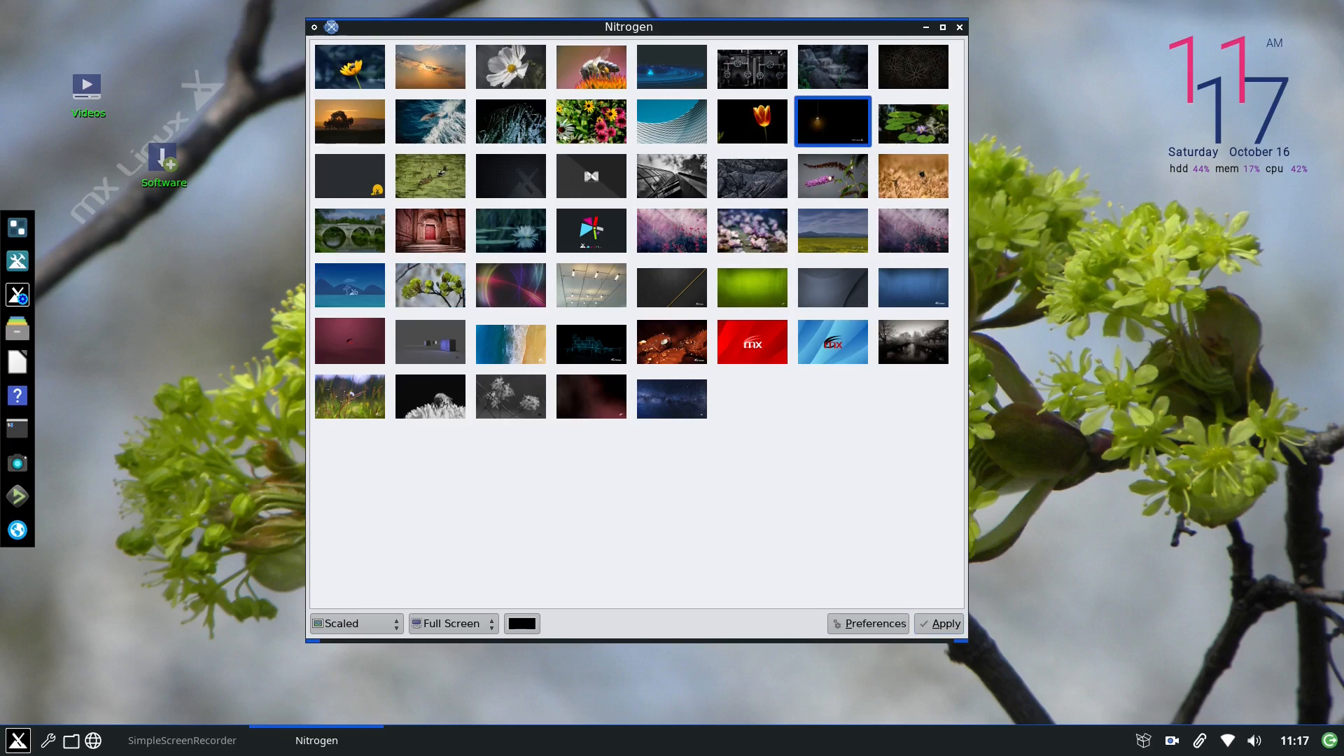
pyautogui.doubleClick(829, 124)
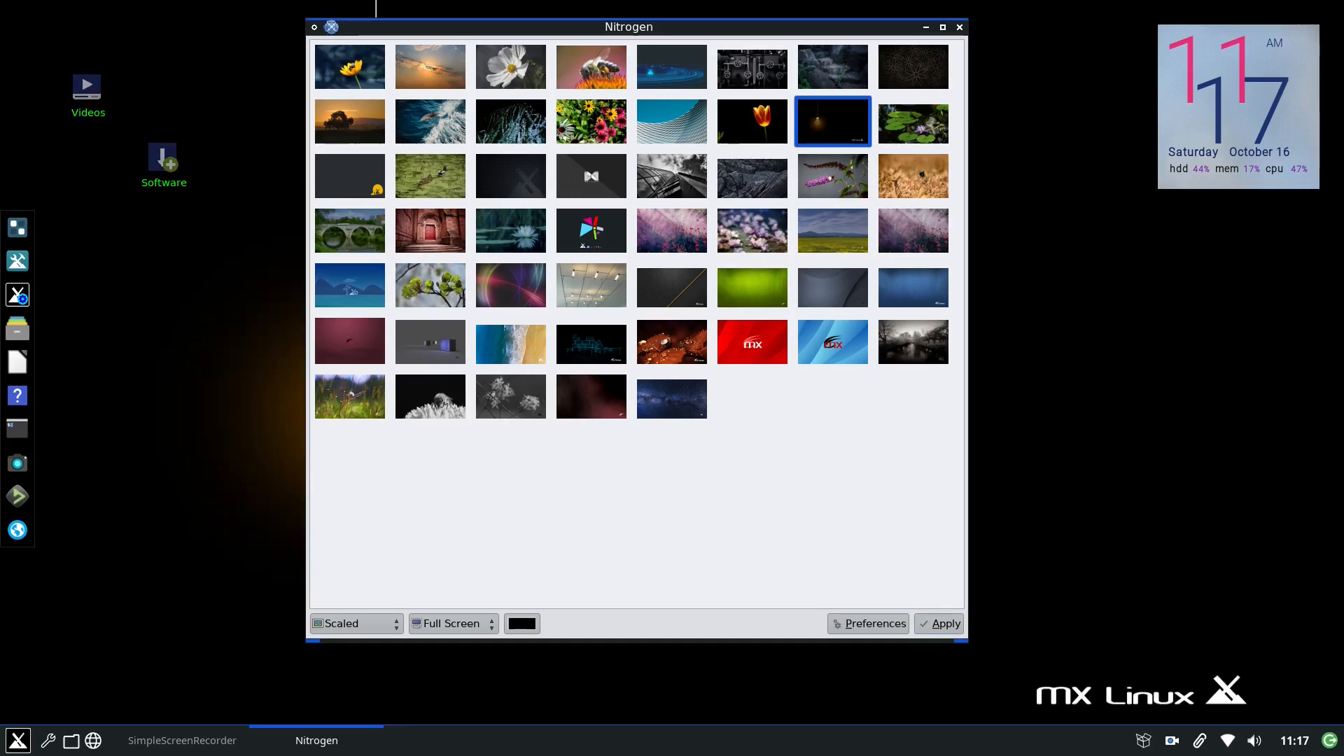
# Reapply the black light-bulb wallpaper and minimise Nitrogen to view it on the bare desktop.
pyautogui.click(939, 623)
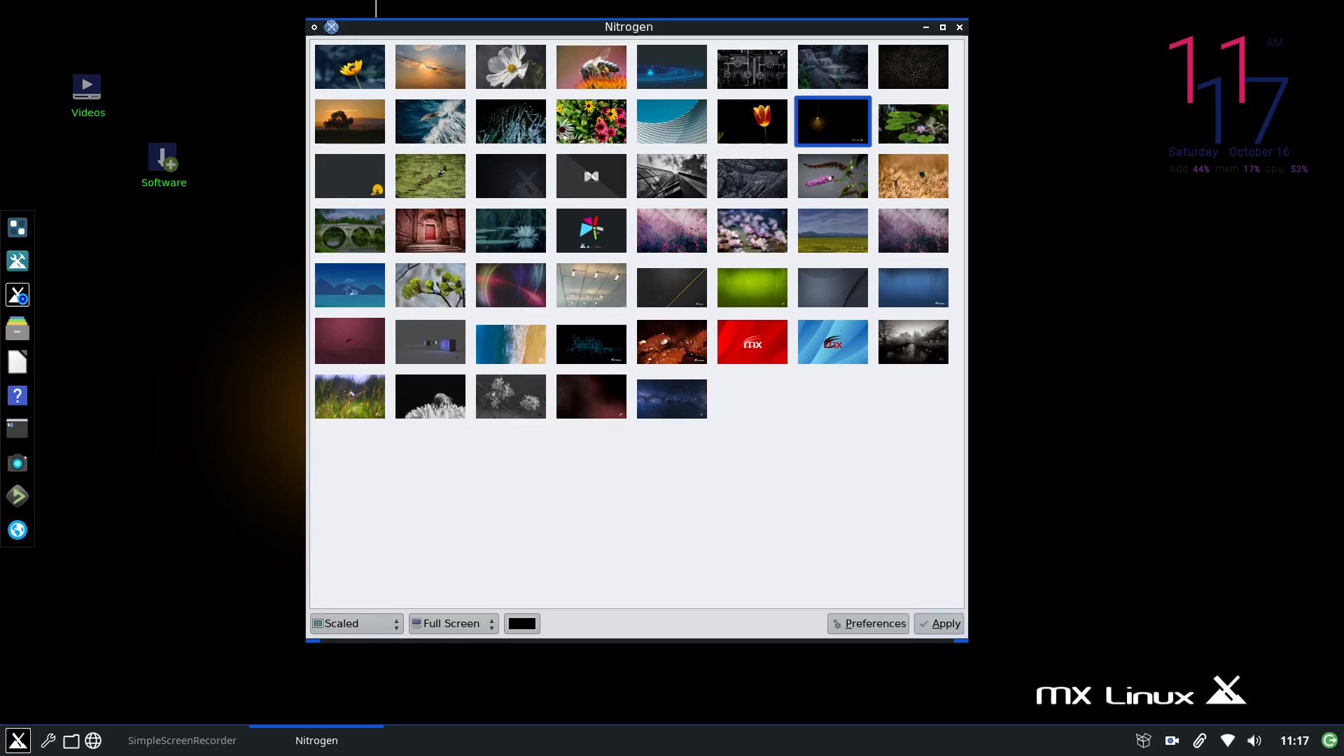
pyautogui.click(926, 27)
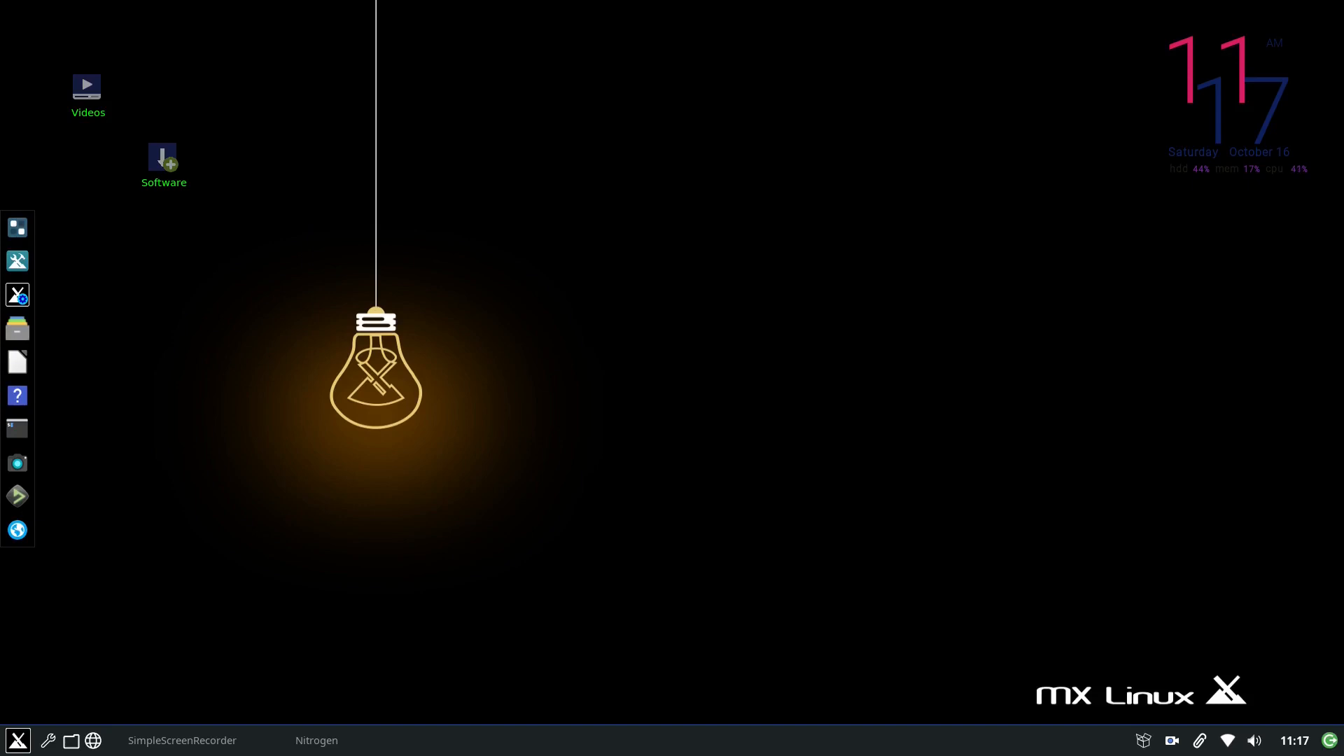
# Reopen the wallpaper chooser from the root menu's Appearance options, apply the purple grass and pink flowers wallpaper, and close the chooser.
pyautogui.rightClick(745, 56)
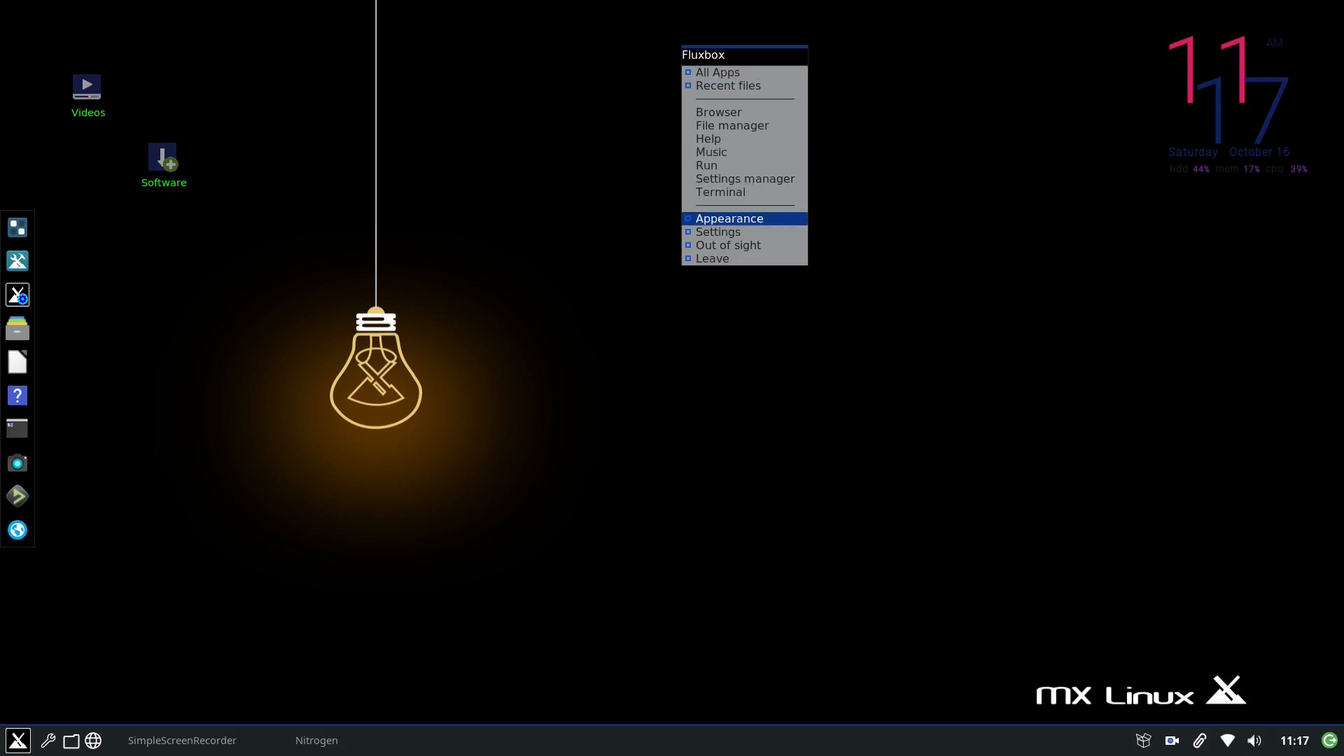
pyautogui.moveTo(730, 219)
pyautogui.moveTo(851, 312)
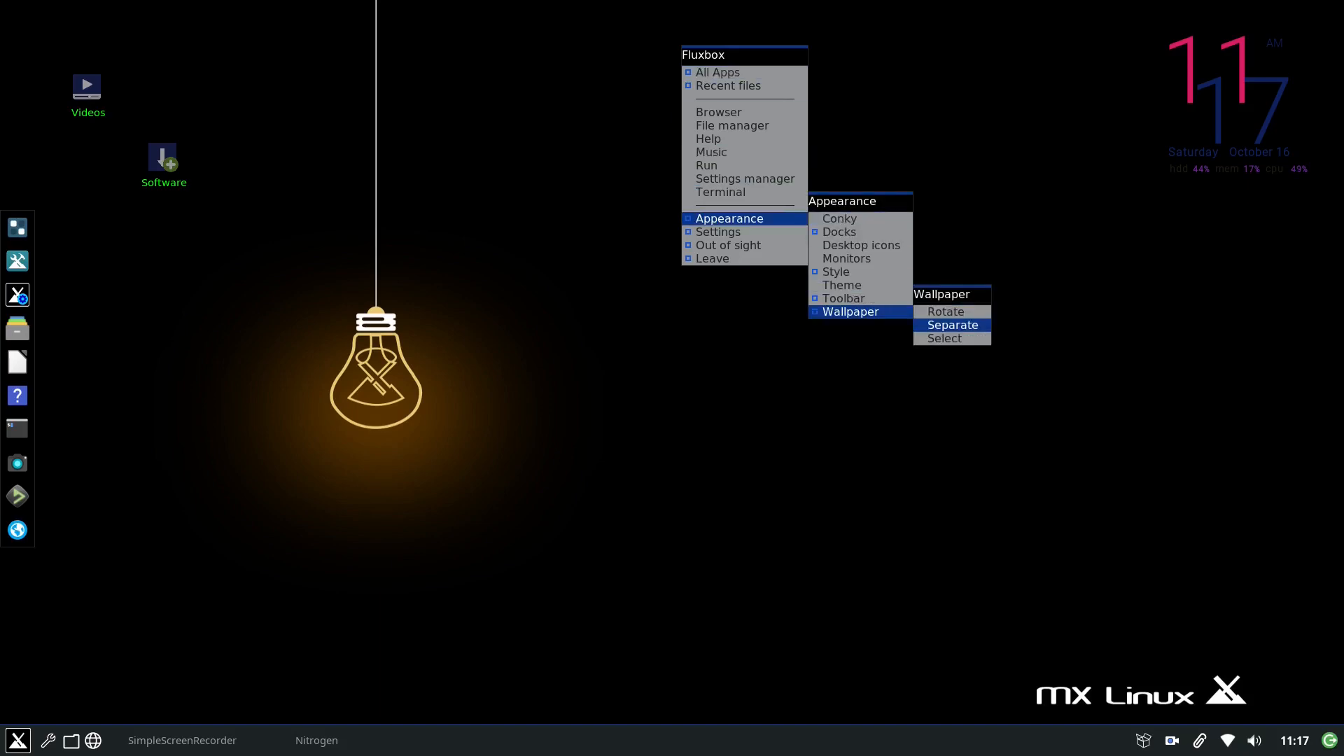
pyautogui.click(958, 338)
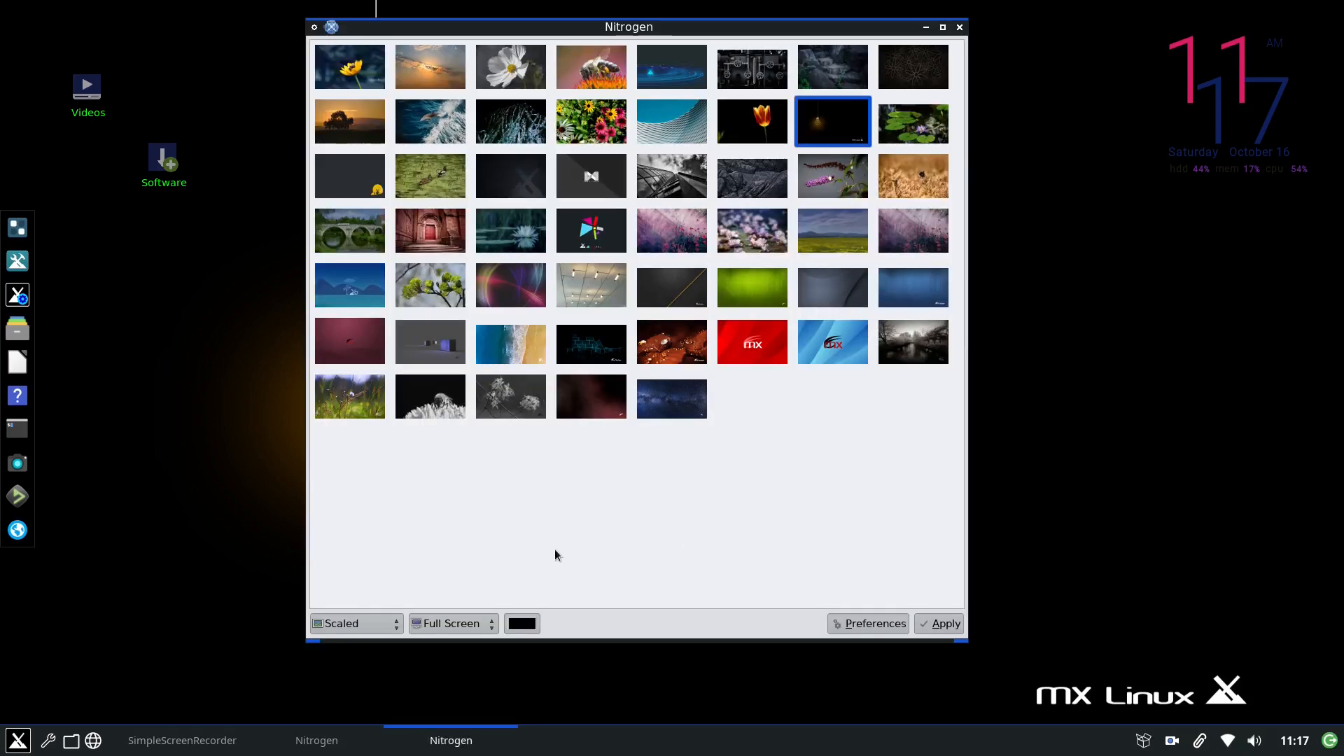
pyautogui.doubleClick(918, 228)
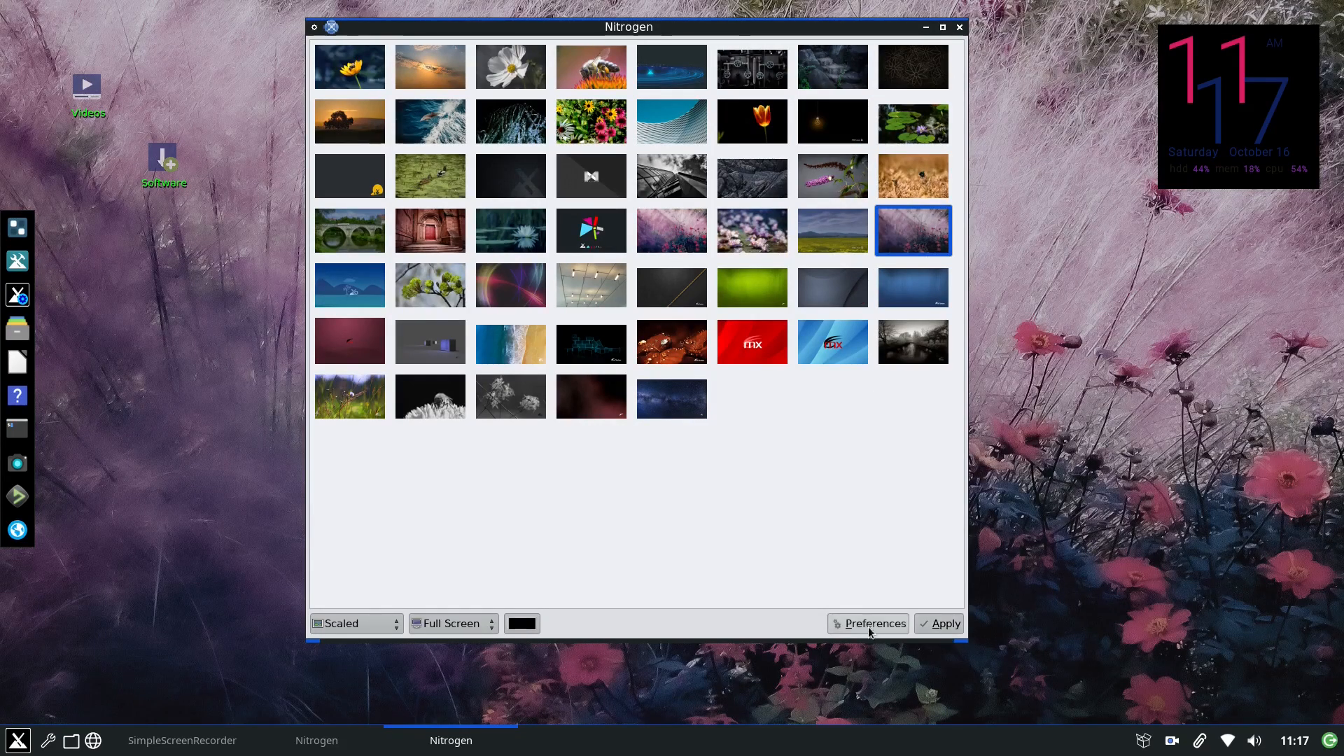
pyautogui.click(959, 28)
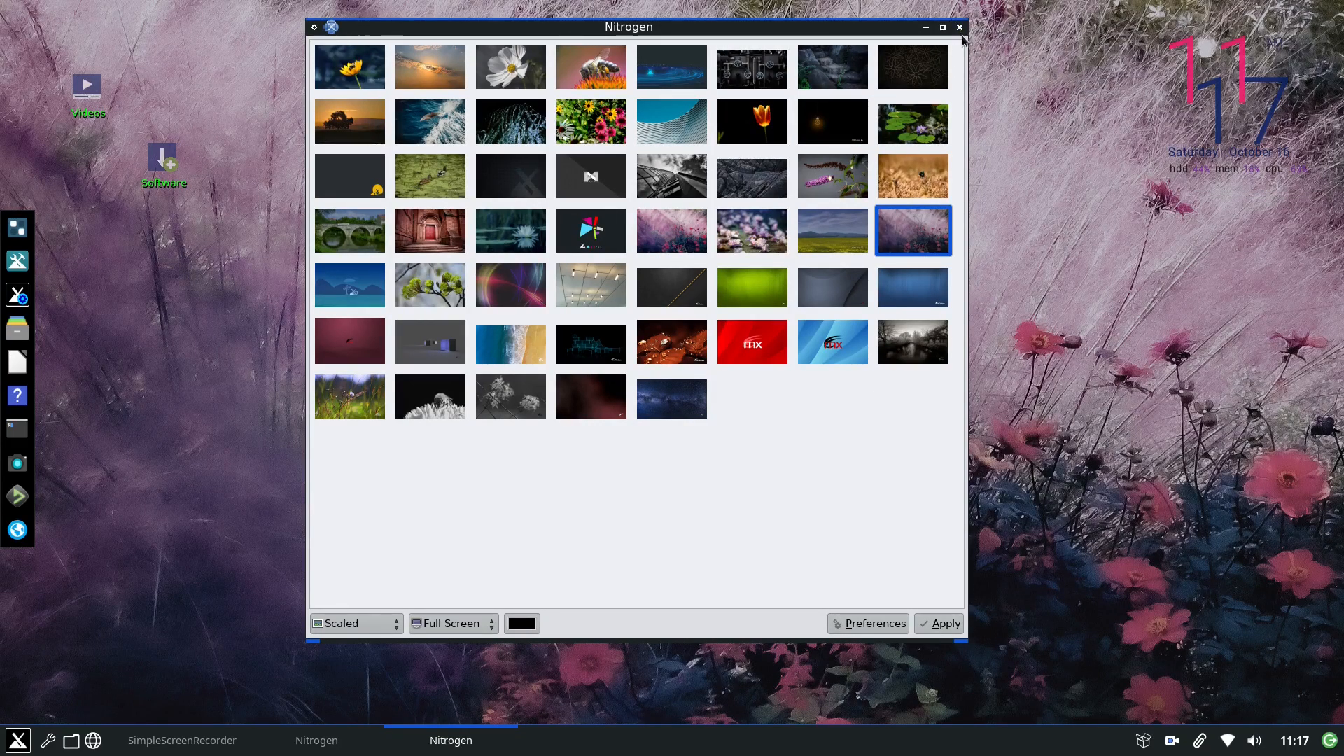
pyautogui.click(751, 377)
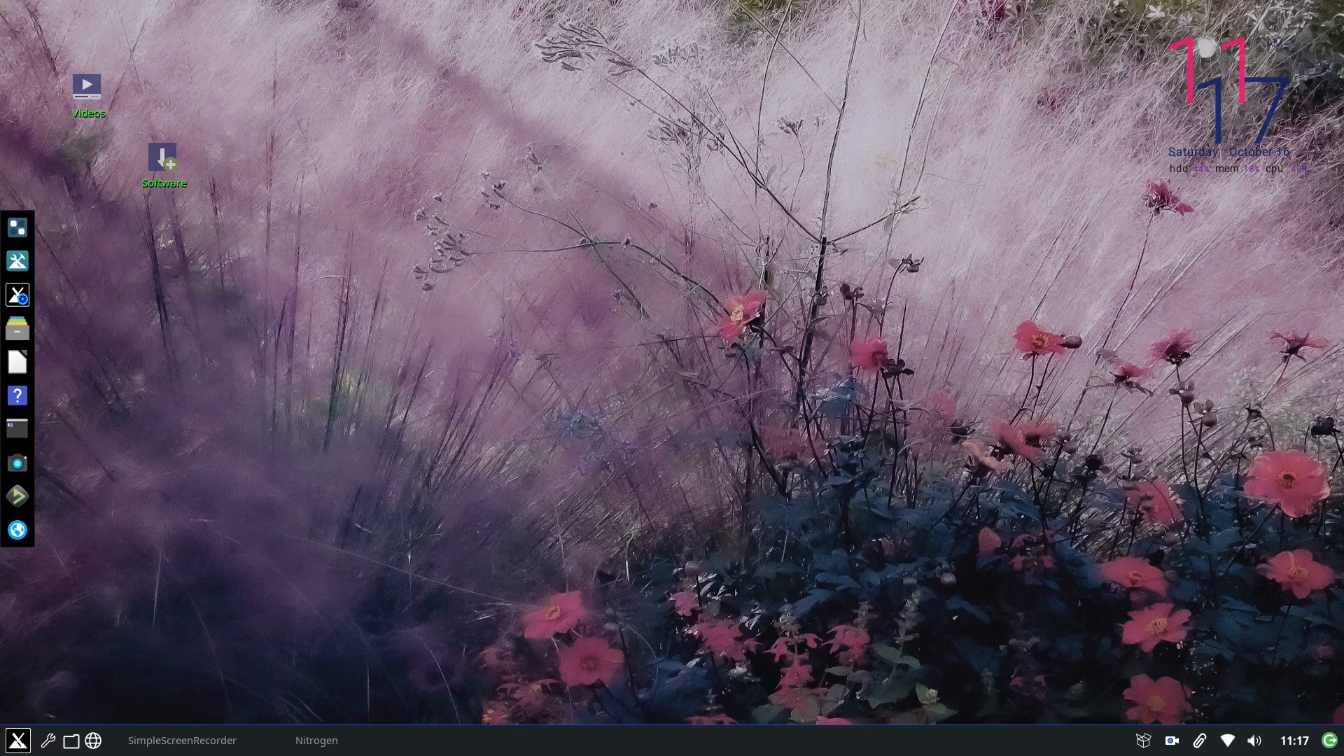
# Open the background rotation settings from the root menu's Wallpaper options to view them, and cancel without changing anything.
pyautogui.rightClick(470, 144)
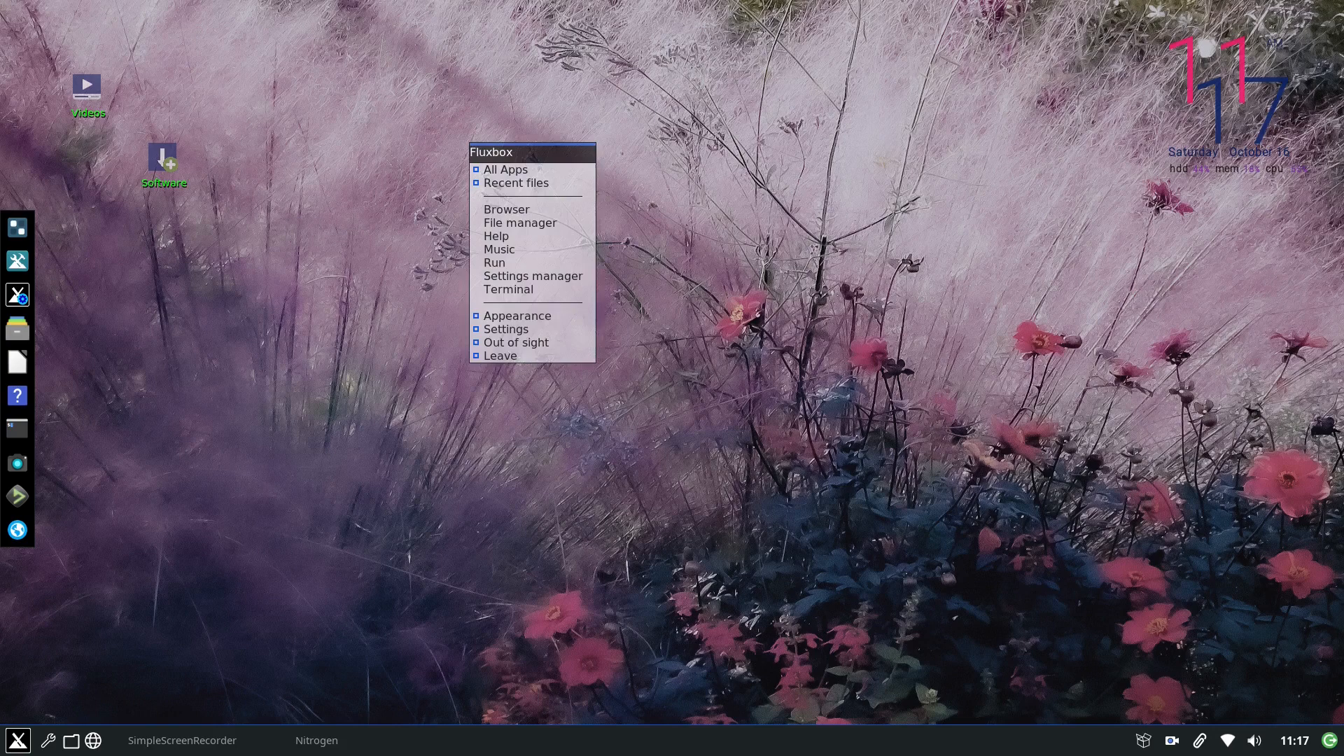
pyautogui.moveTo(518, 316)
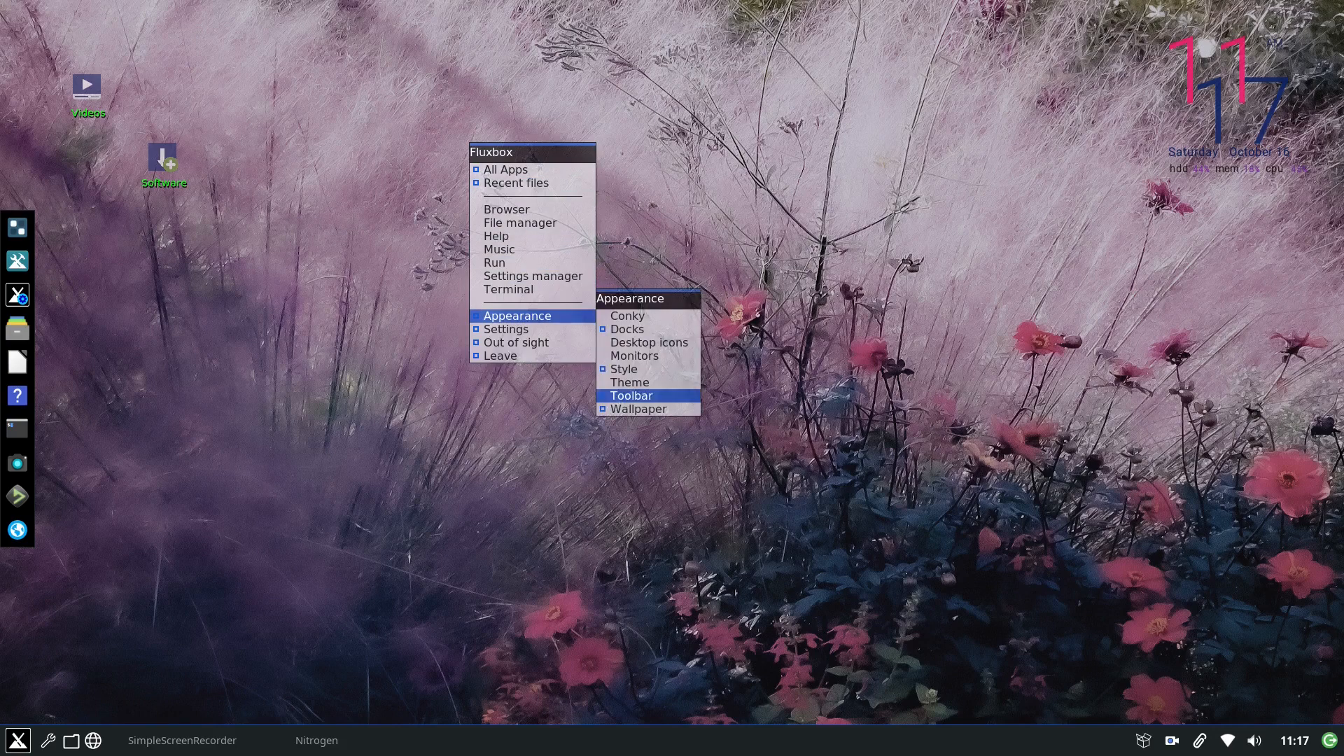
pyautogui.moveTo(639, 409)
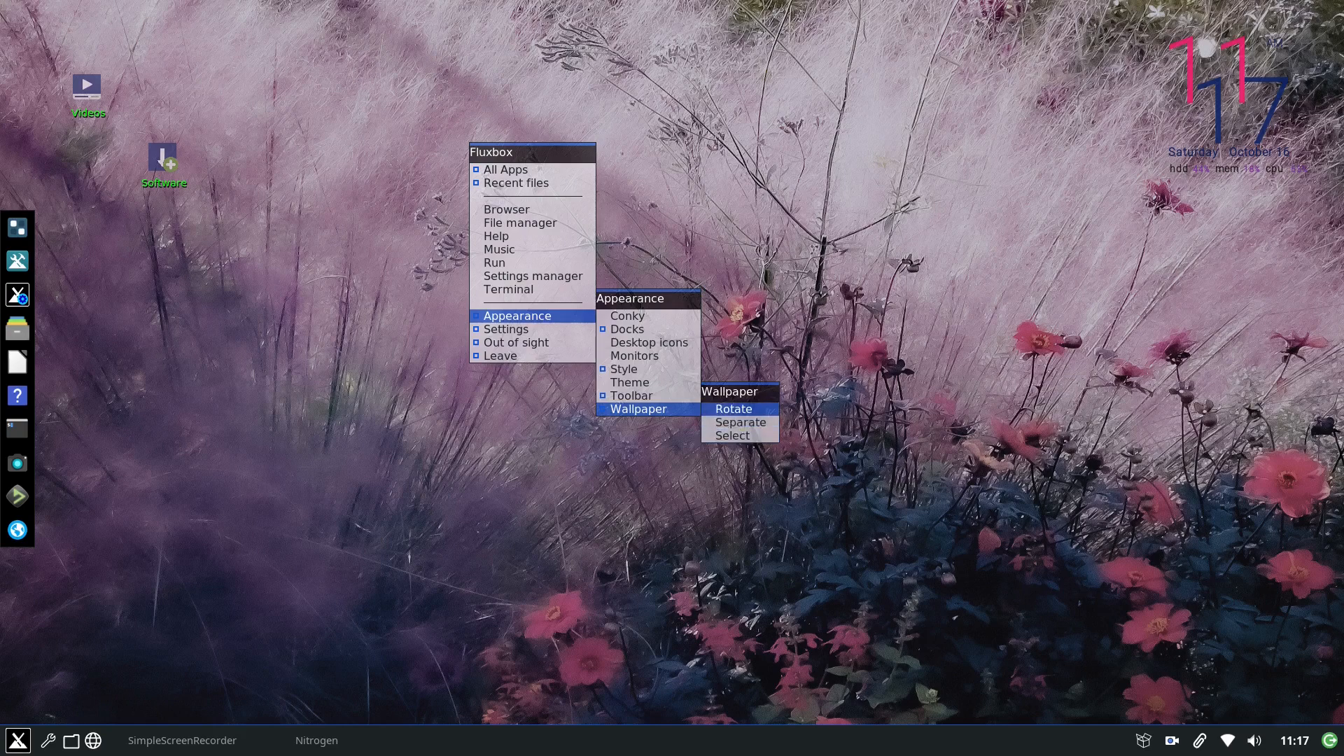
pyautogui.click(733, 408)
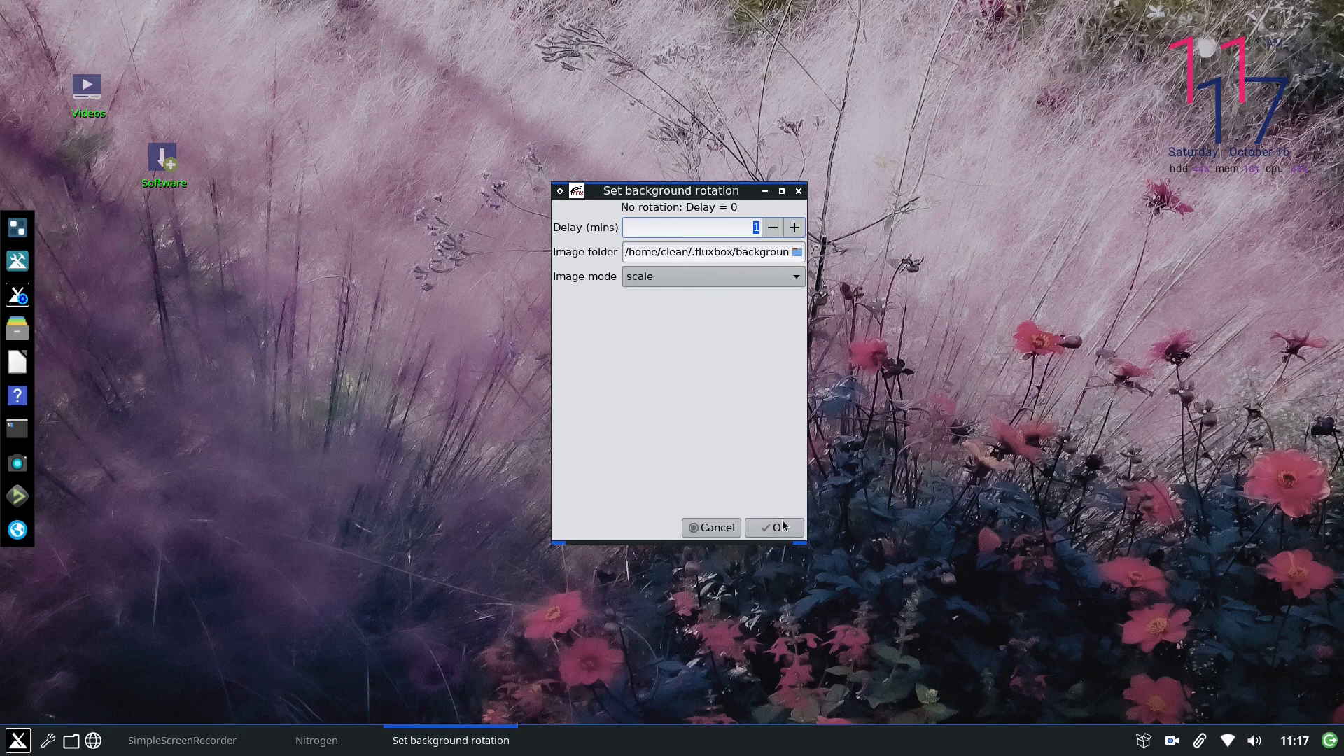
pyautogui.click(718, 526)
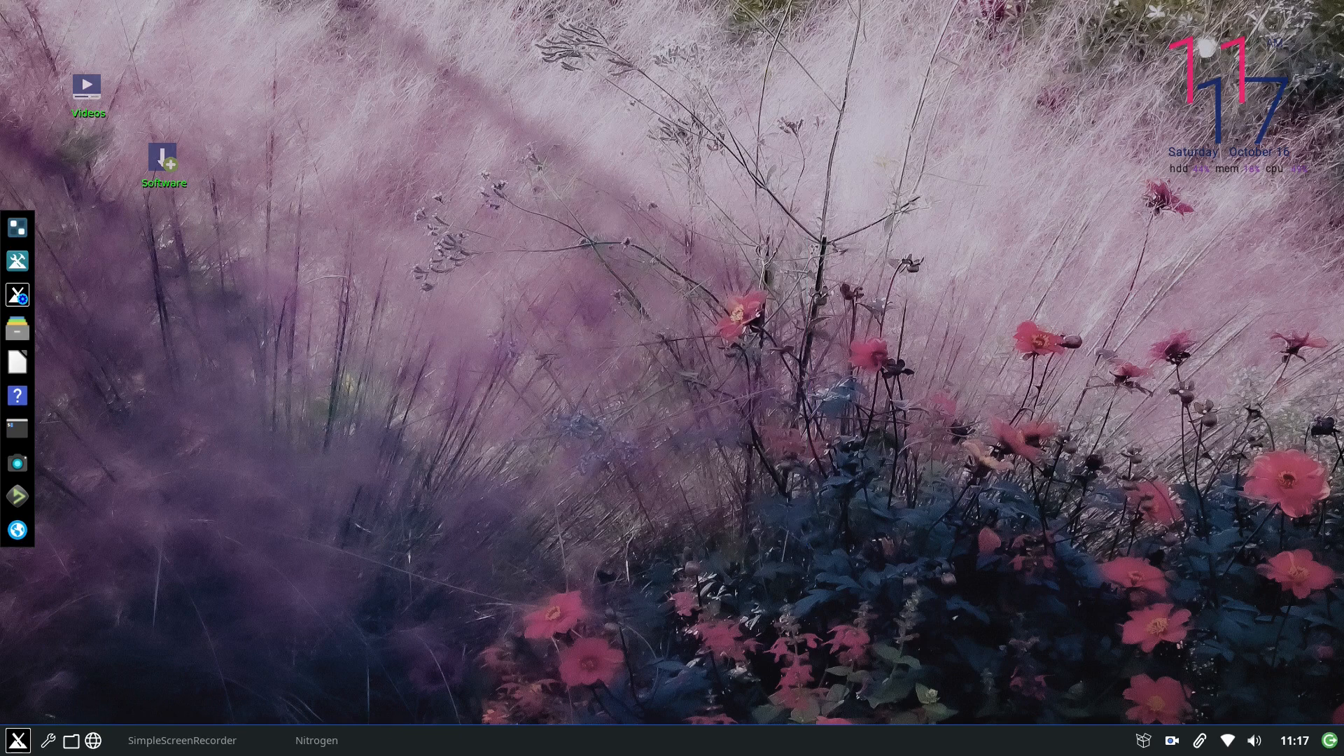
# Open the separate workspace wallpapers tool from the root menu's Wallpaper options, read its instructions, and cancel it.
pyautogui.rightClick(693, 112)
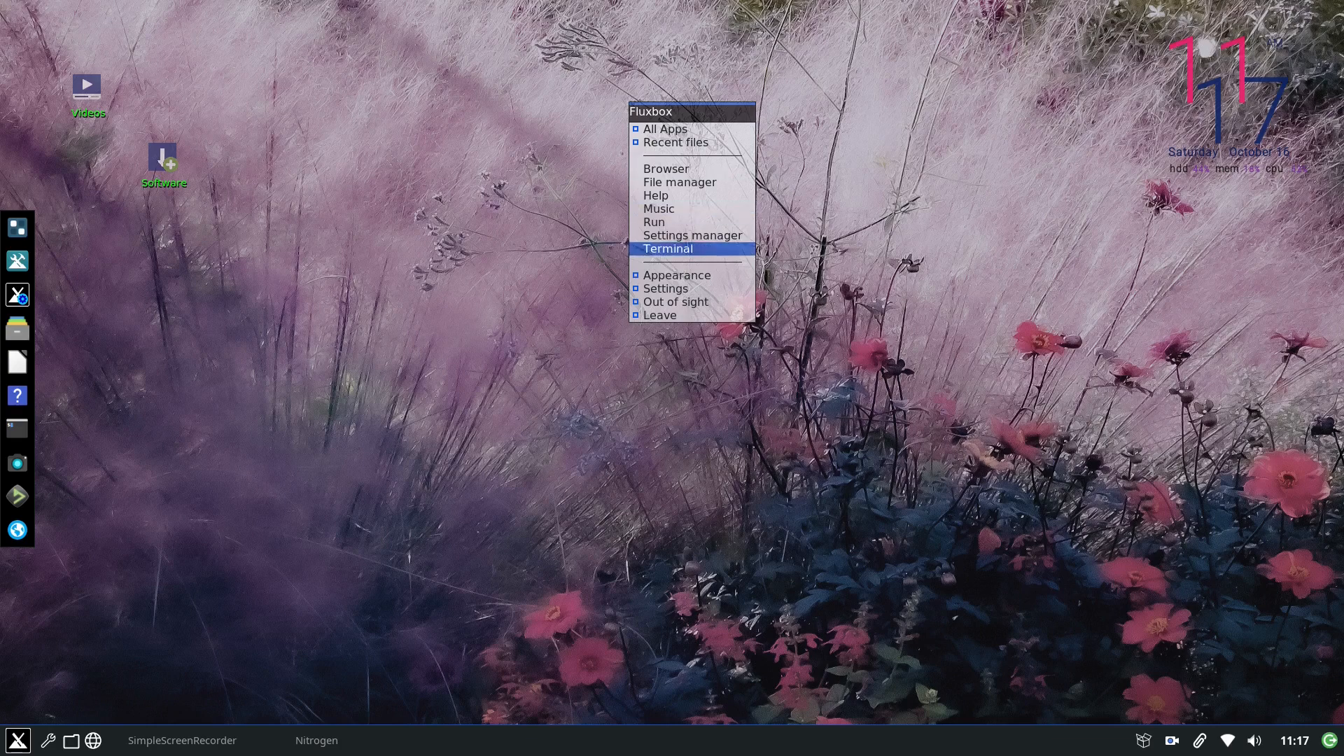
pyautogui.moveTo(692, 275)
pyautogui.moveTo(805, 369)
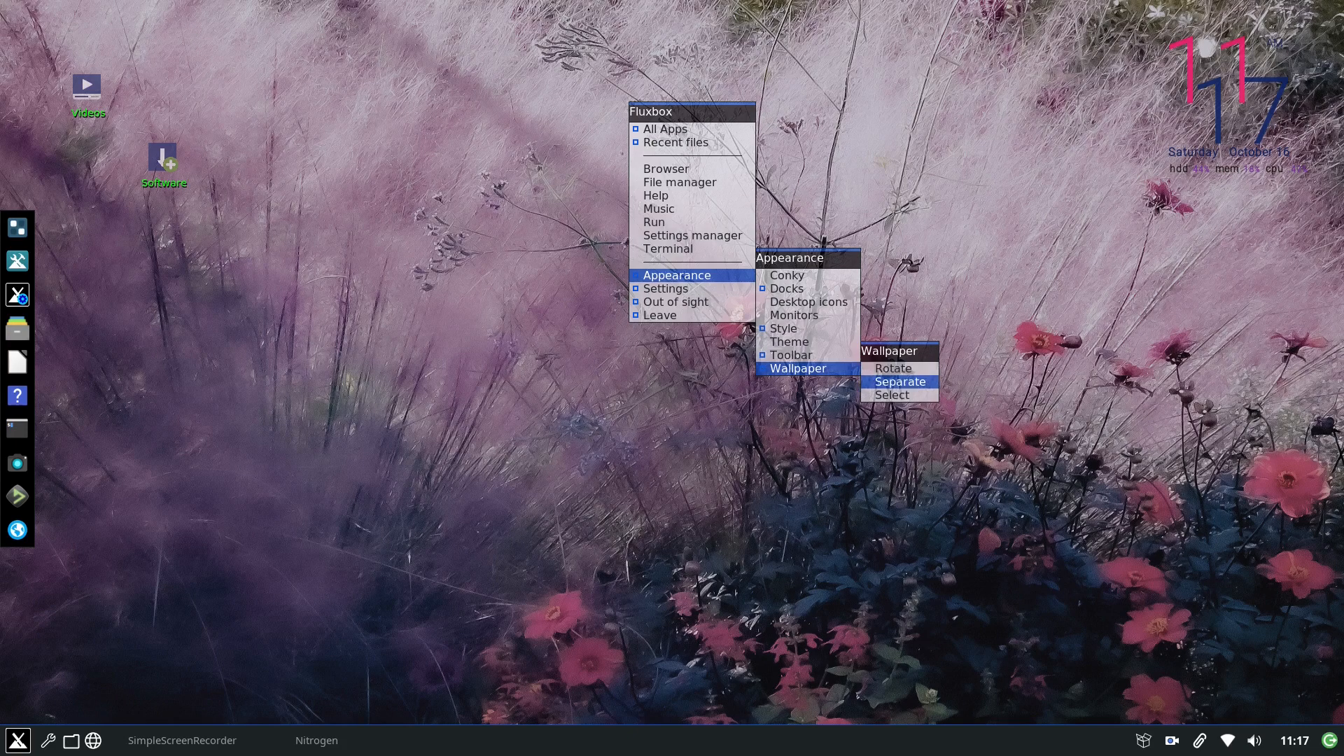
pyautogui.click(903, 381)
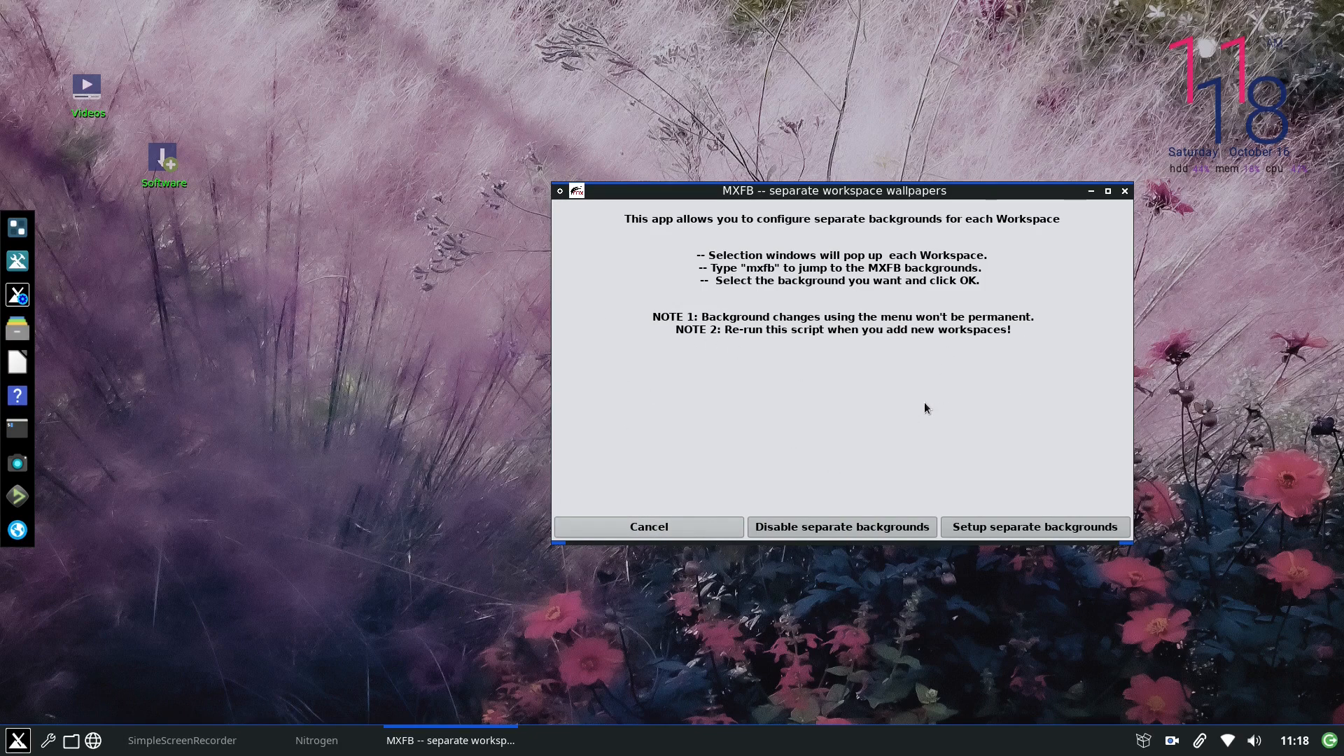
pyautogui.click(651, 528)
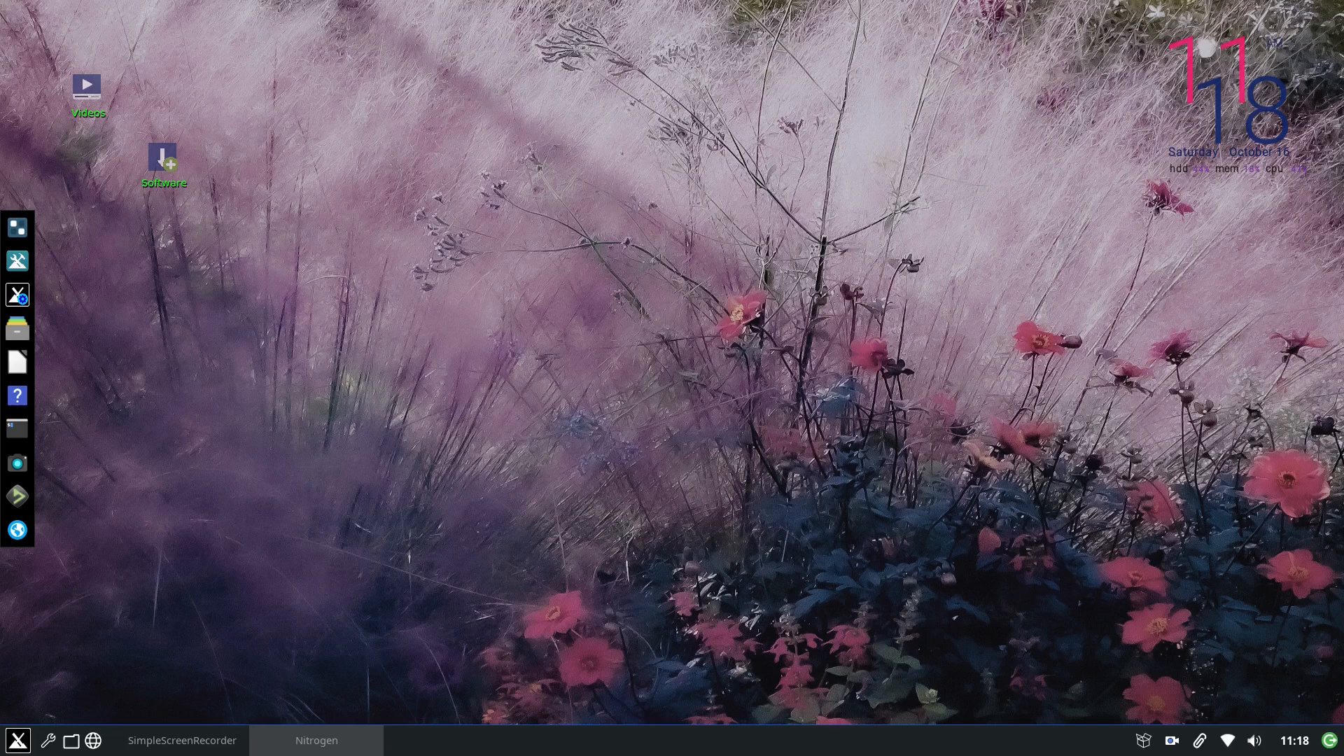
# Close the leftover Nitrogen and Settings manager windows, and point out the backgrounds folder inside .fluxbox before closing the file manager.
pyautogui.click(317, 740)
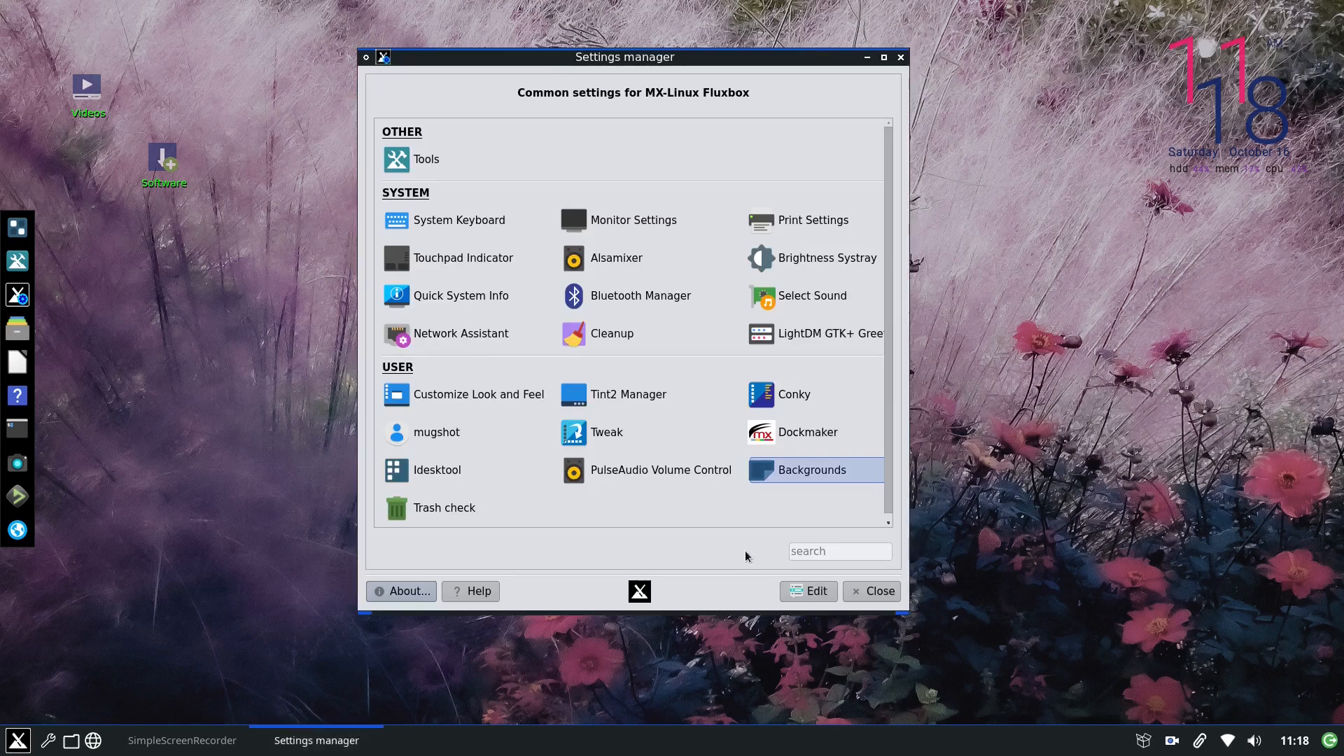
pyautogui.click(873, 591)
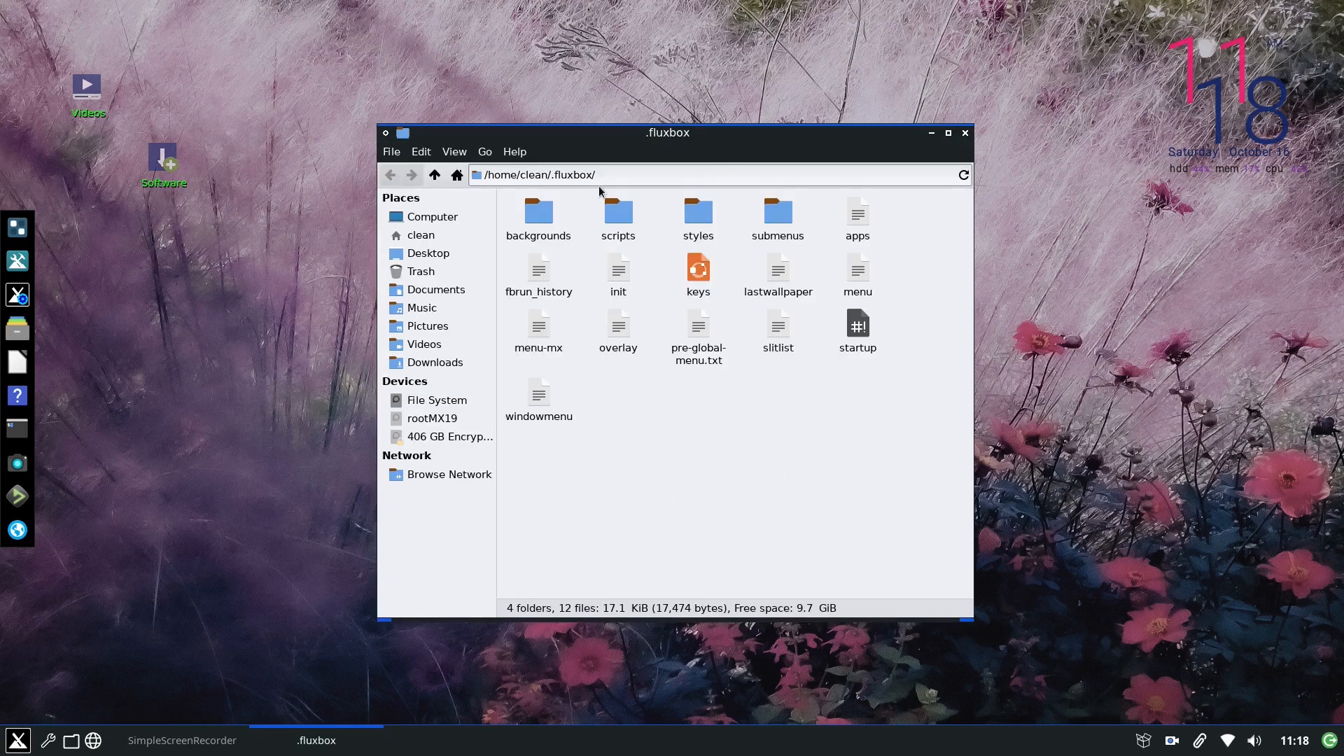
pyautogui.click(546, 218)
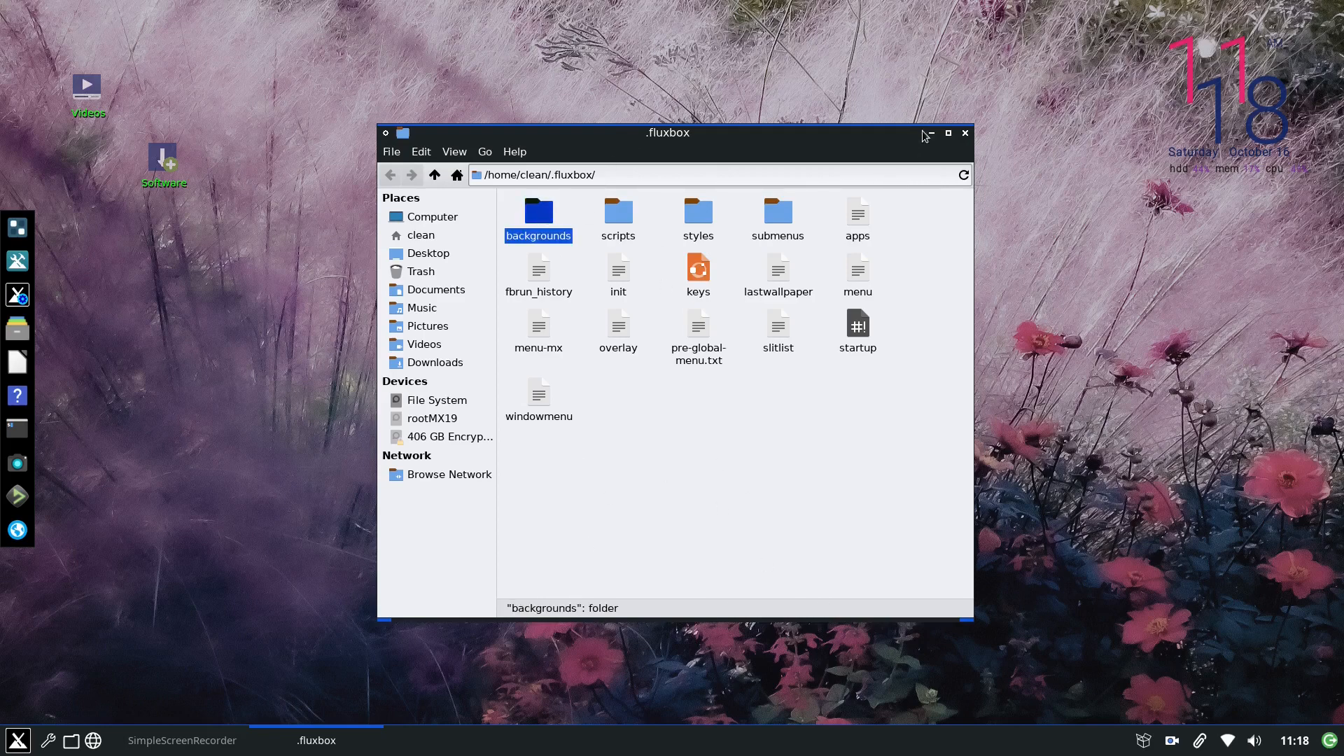
pyautogui.click(964, 133)
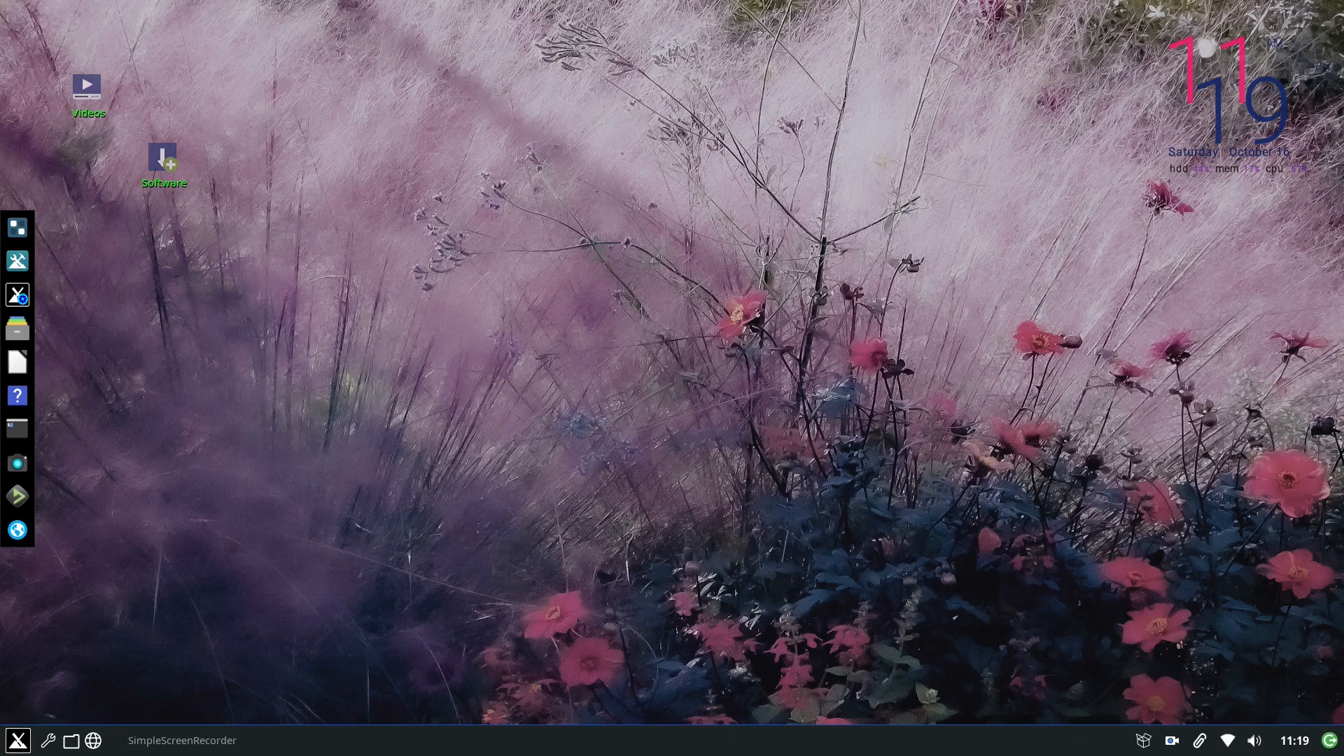
# Browse the root menu's entries with the keyboard, and view the home folder in the file manager before closing it.
pyautogui.hotkey('ctrl', 'Escape')
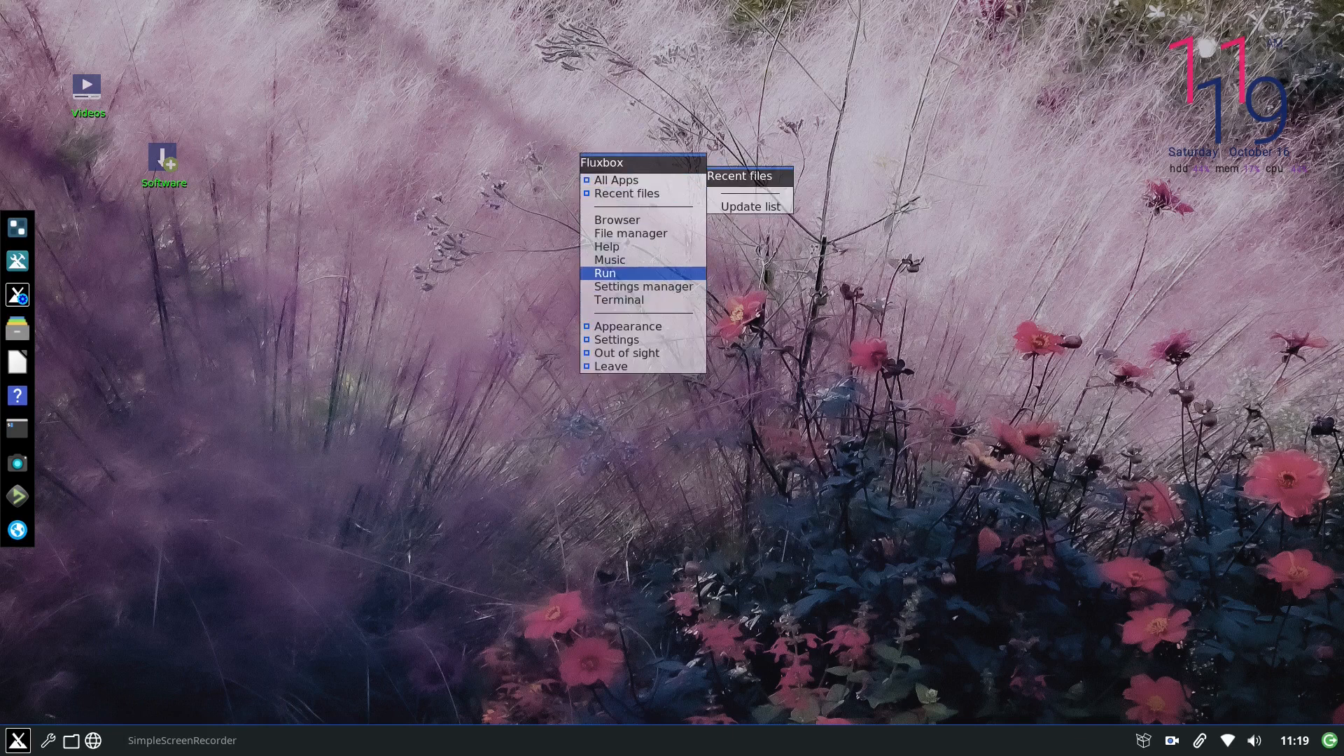
pyautogui.press('Up')
pyautogui.press('Up')
pyautogui.press('Up')
pyautogui.press('Up')
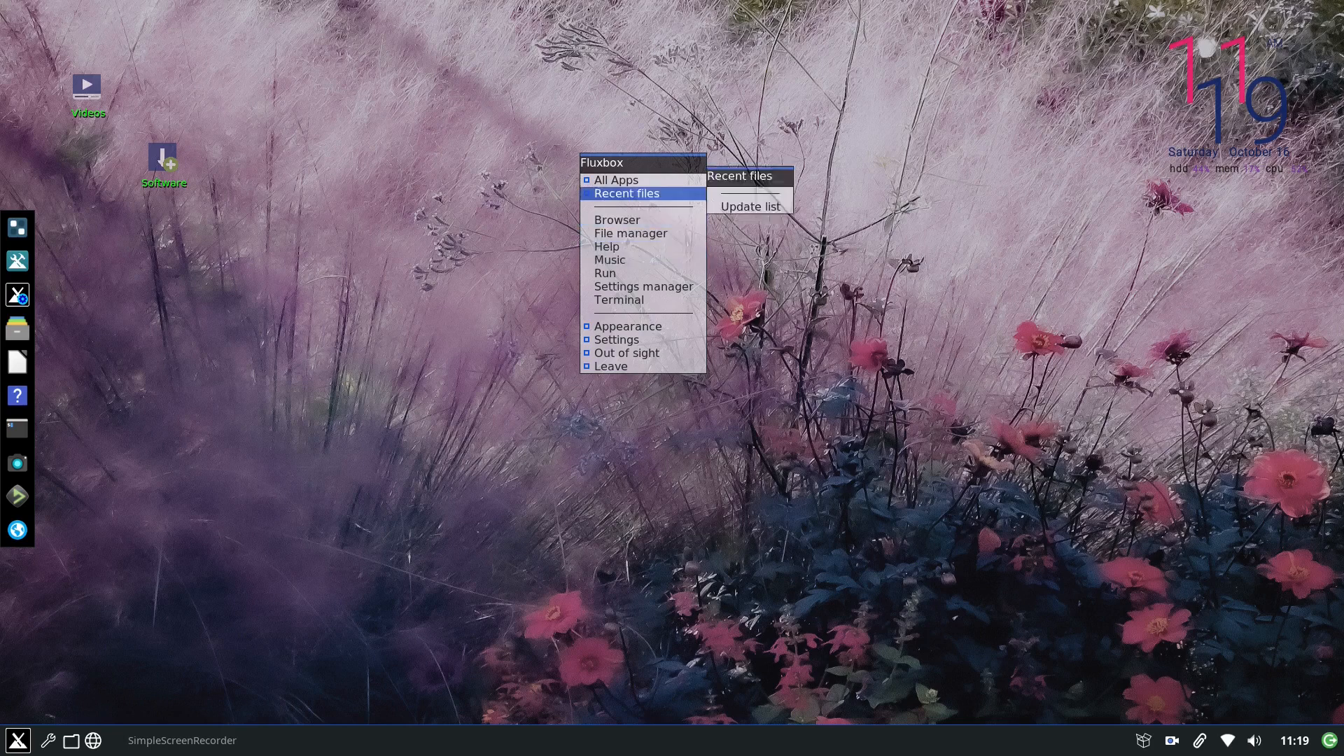
pyautogui.press('Down')
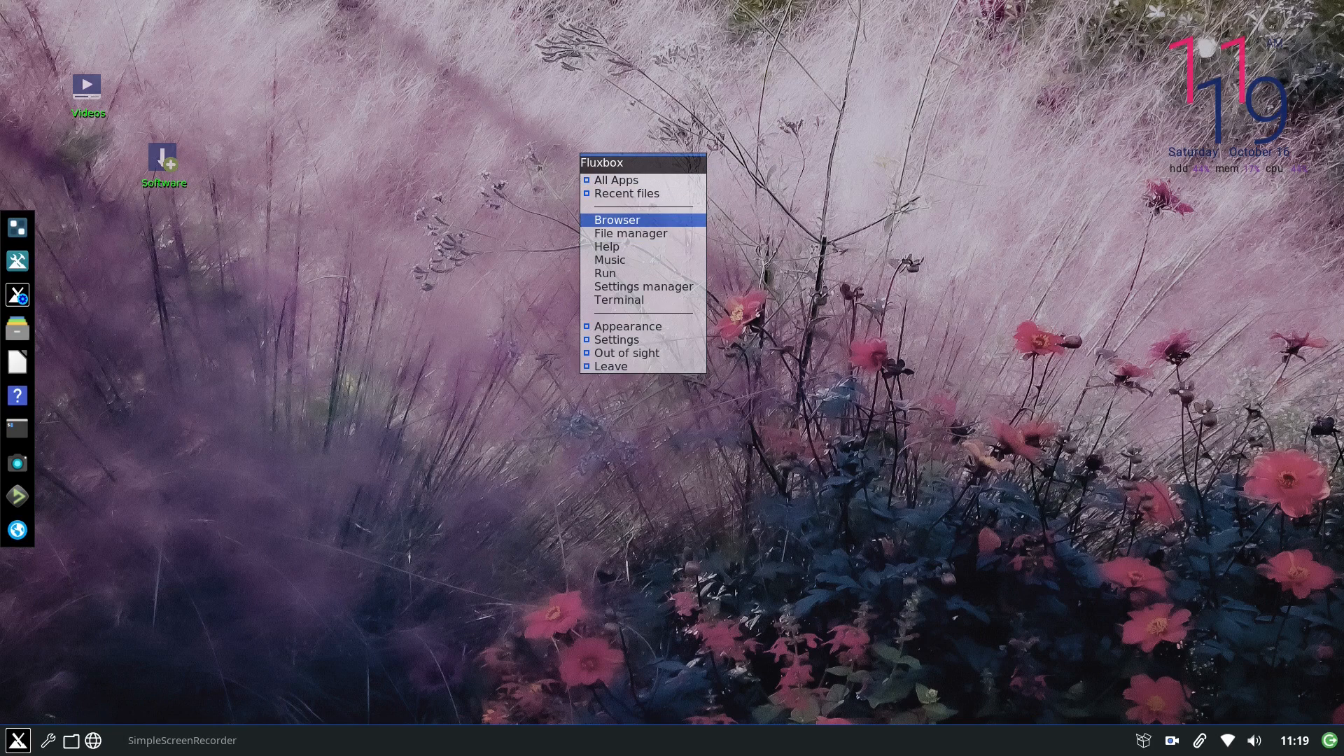
pyautogui.press('Down')
pyautogui.press('Down')
pyautogui.press('Down')
pyautogui.press('Escape')
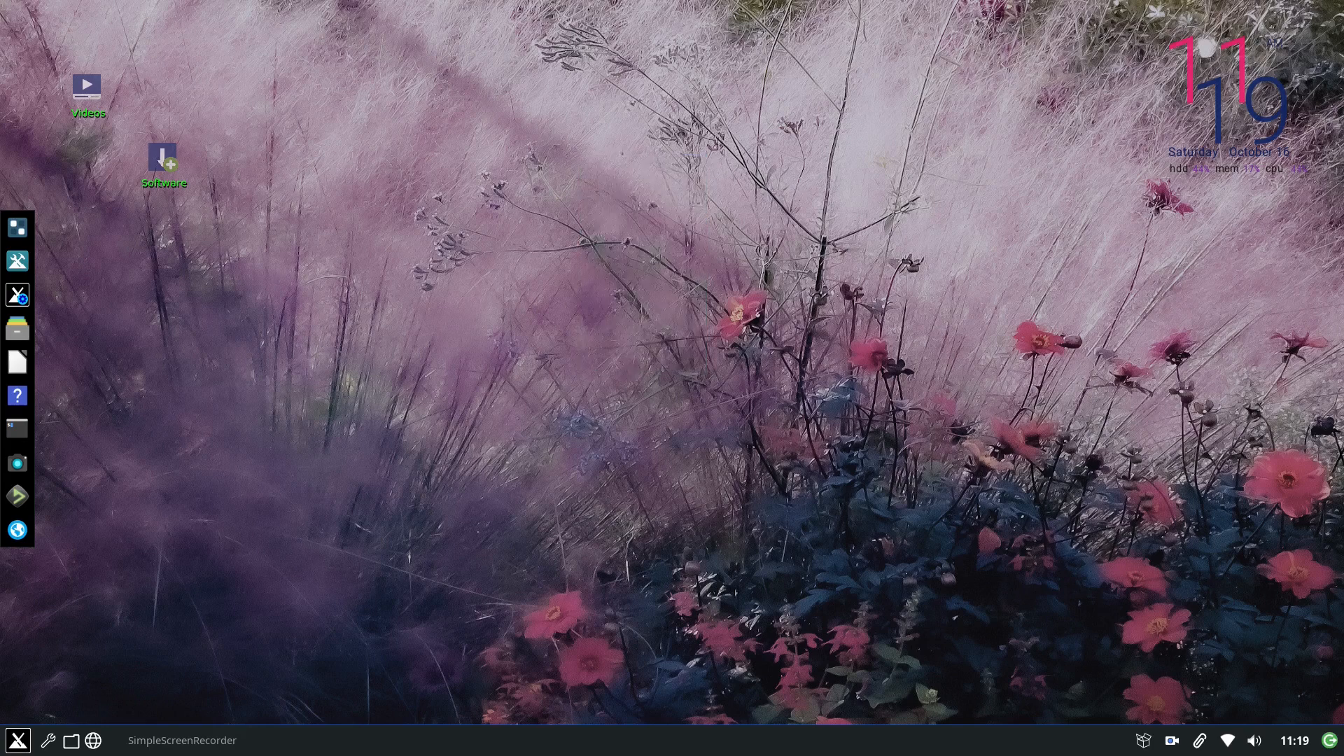
pyautogui.press('Return')
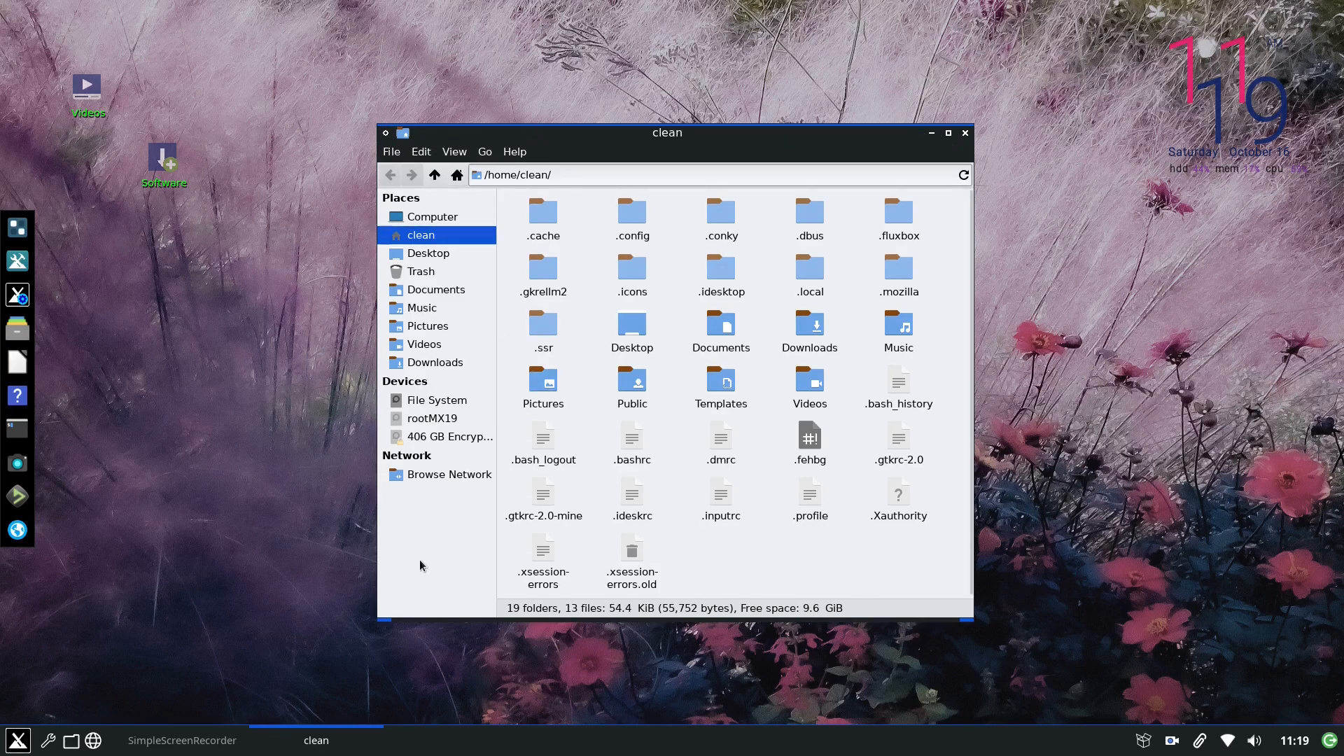
pyautogui.click(966, 134)
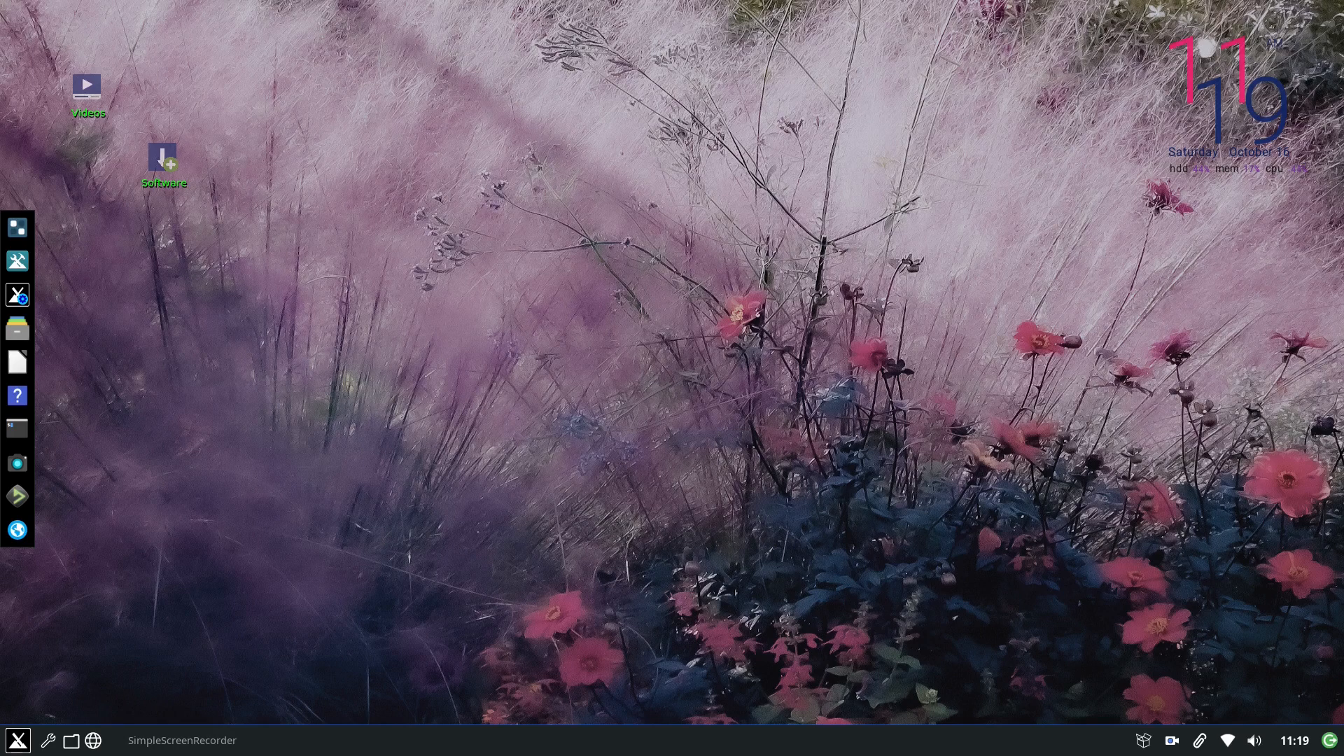
# Open the Style list under the root menu's Appearance options and go through the overlay entries Border, Menu font and Top.
pyautogui.rightClick(583, 133)
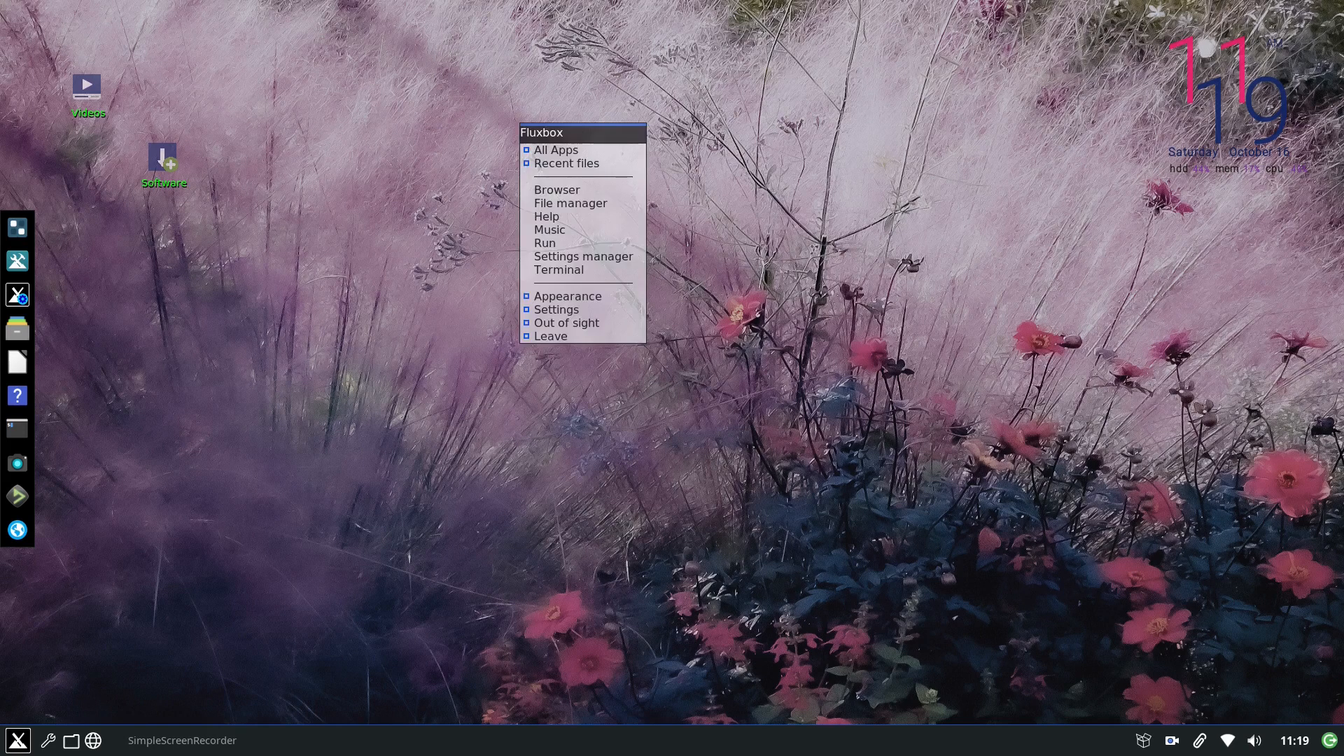
pyautogui.moveTo(567, 296)
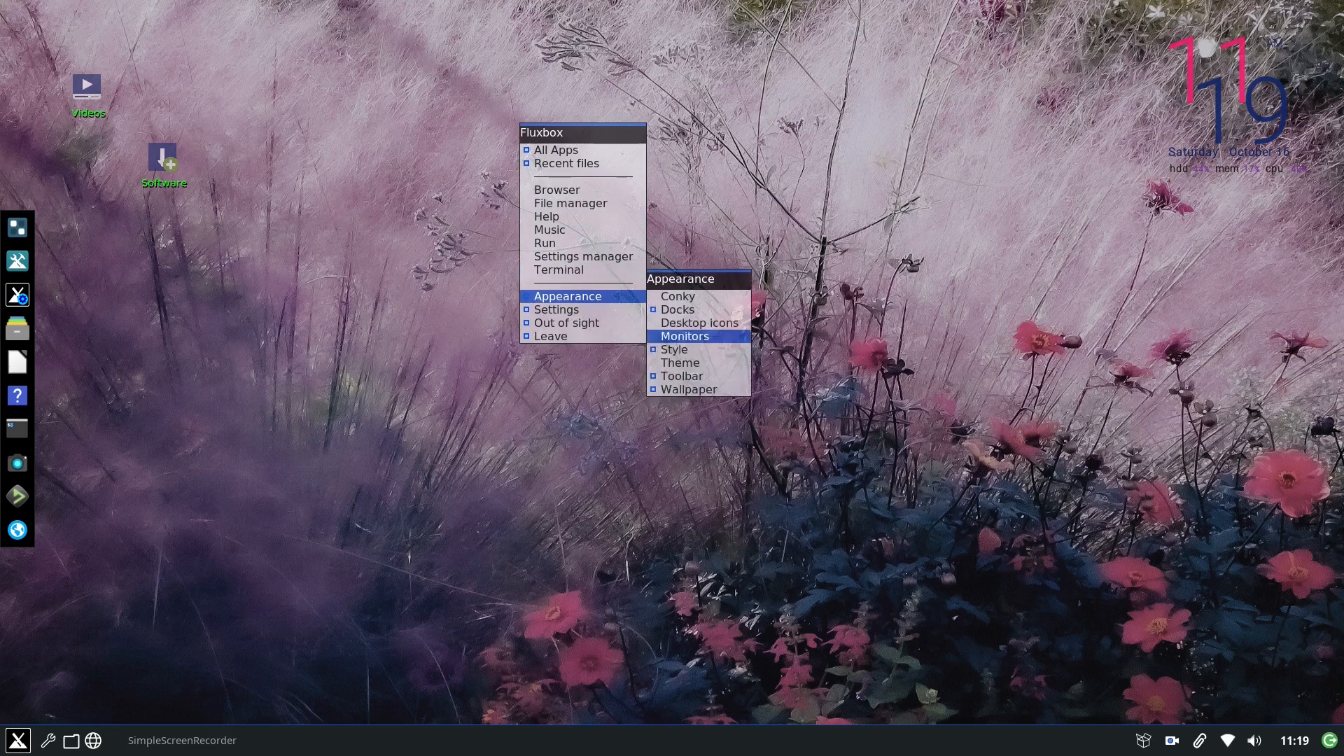
pyautogui.moveTo(675, 349)
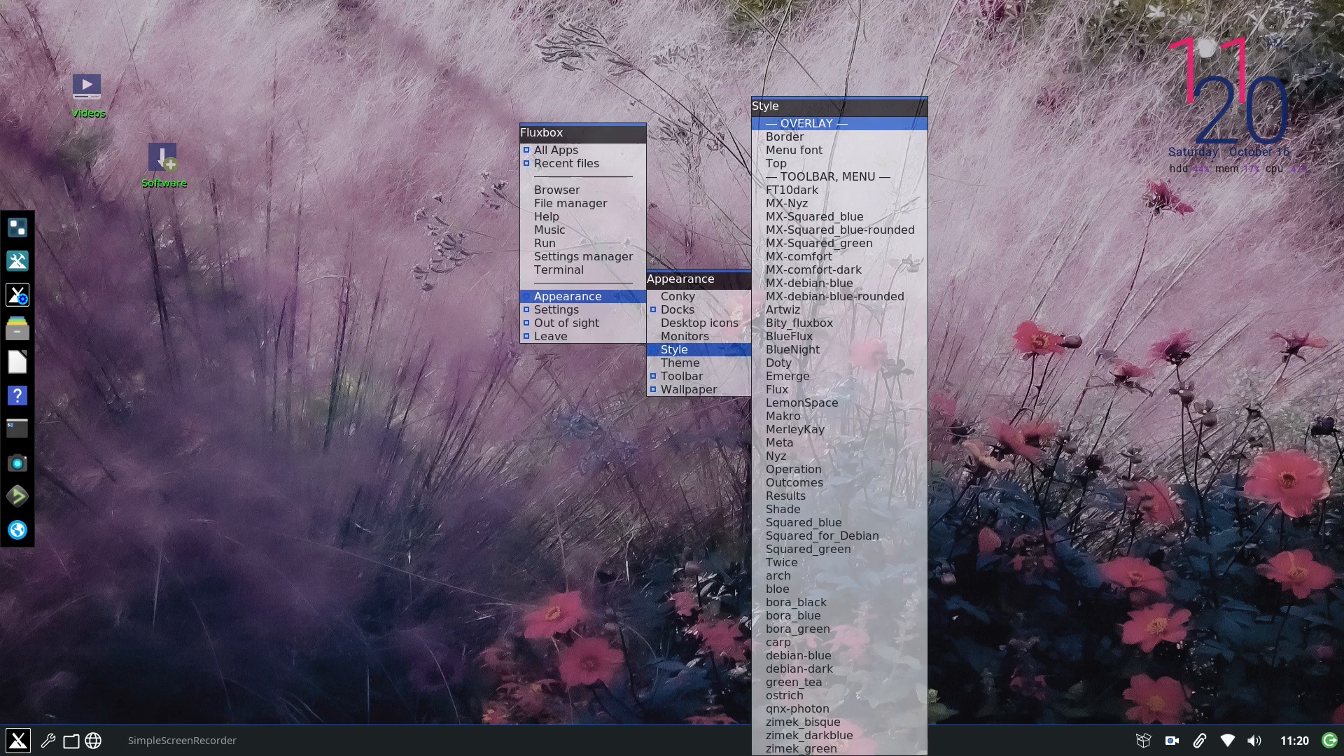
pyautogui.press('Down')
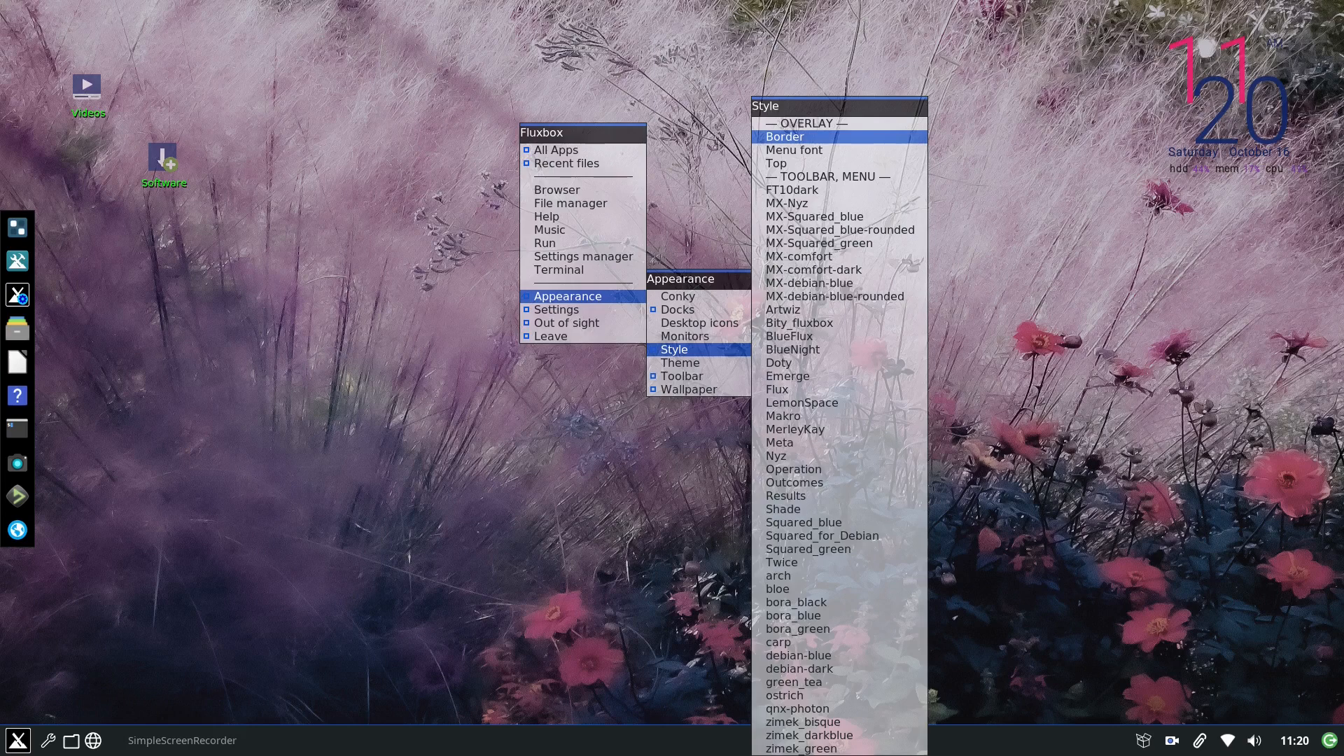
pyautogui.press('Down')
pyautogui.press('Down')
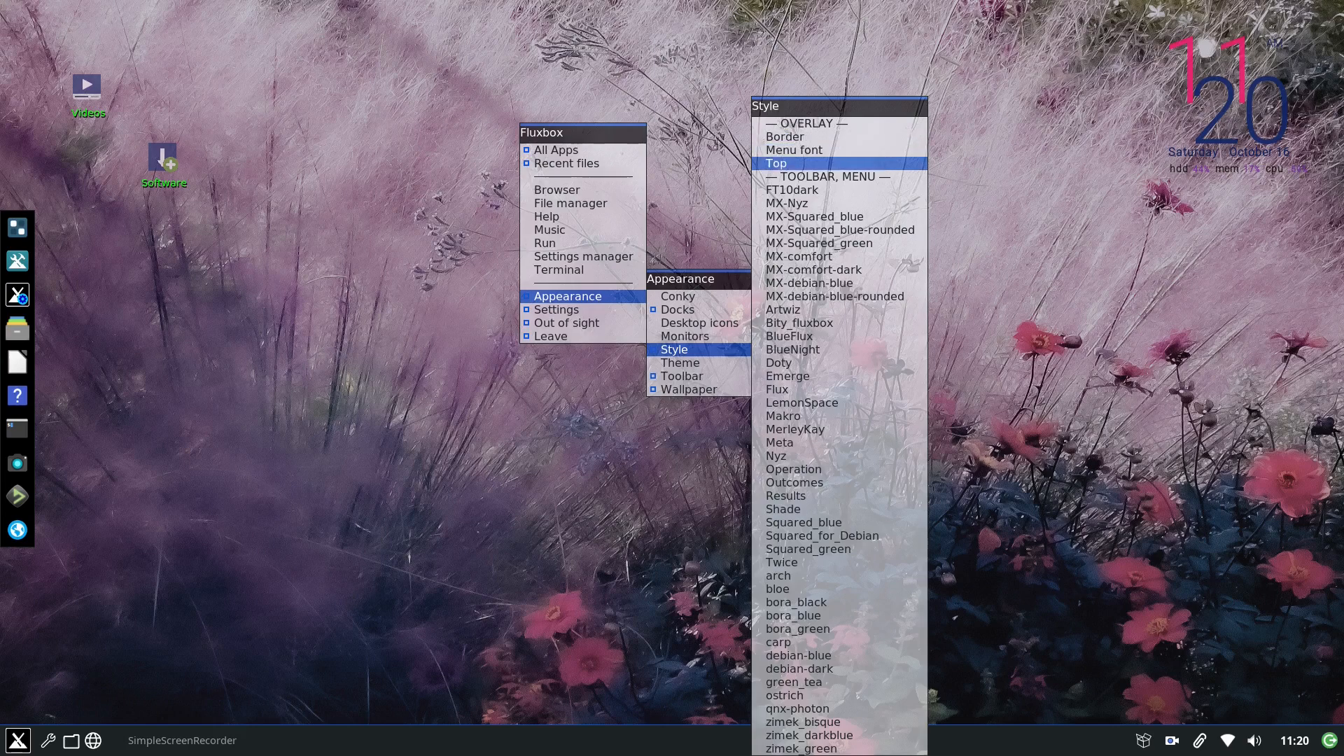
pyautogui.press('Up')
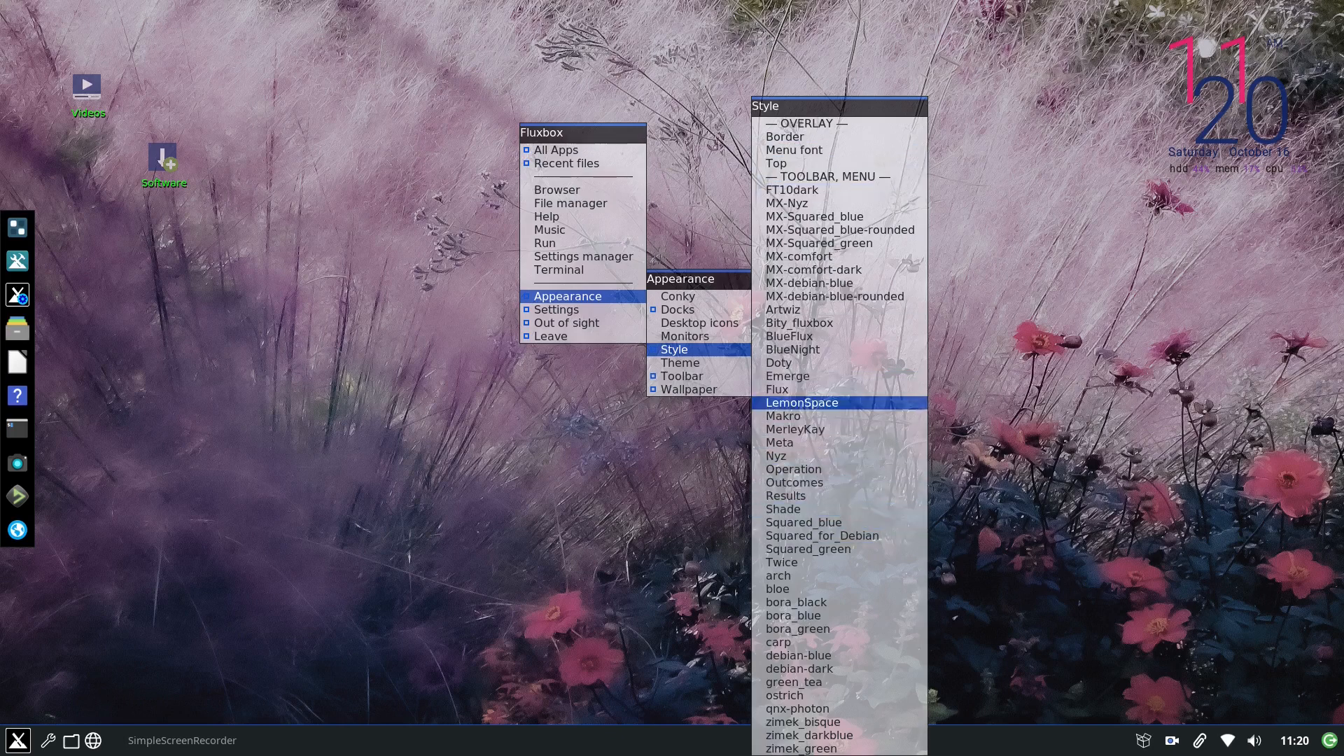
# Try out the LemonSpace style for the toolbar and menus, and switch to the Shade style.
pyautogui.press('Return')
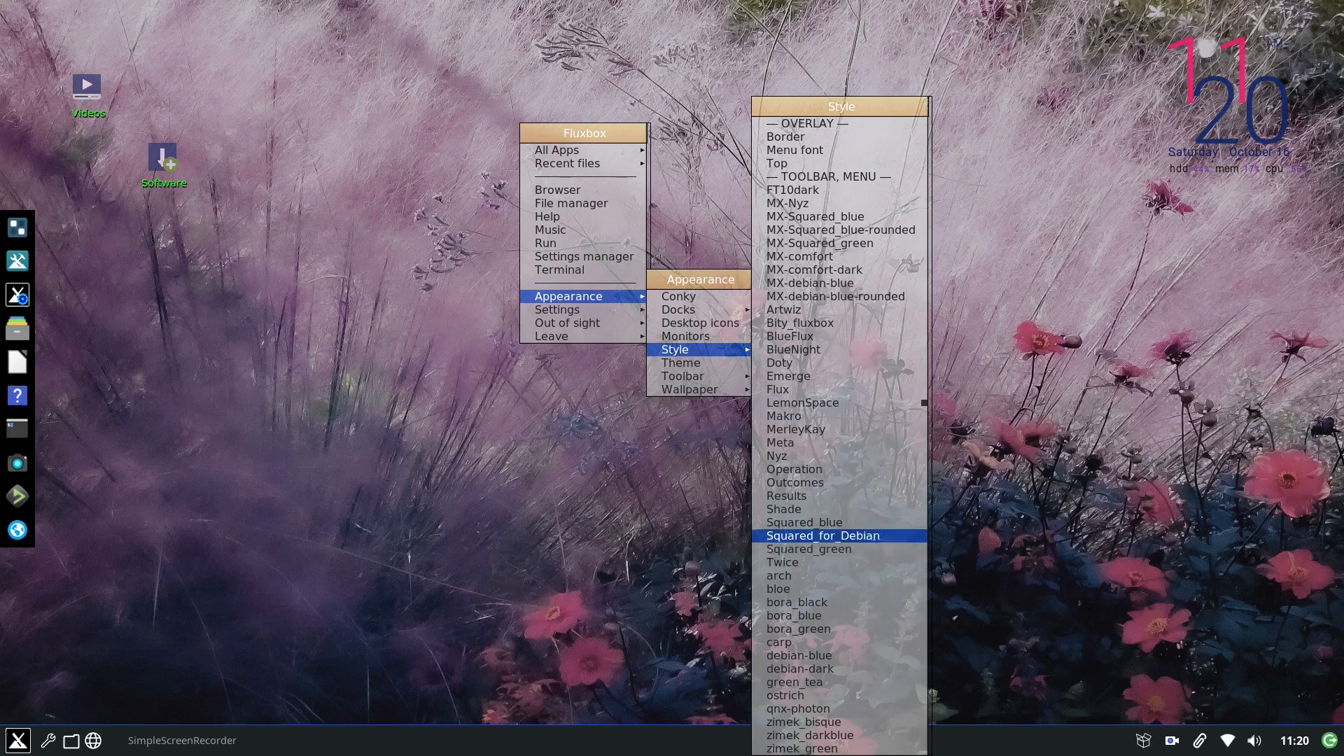
pyautogui.click(819, 510)
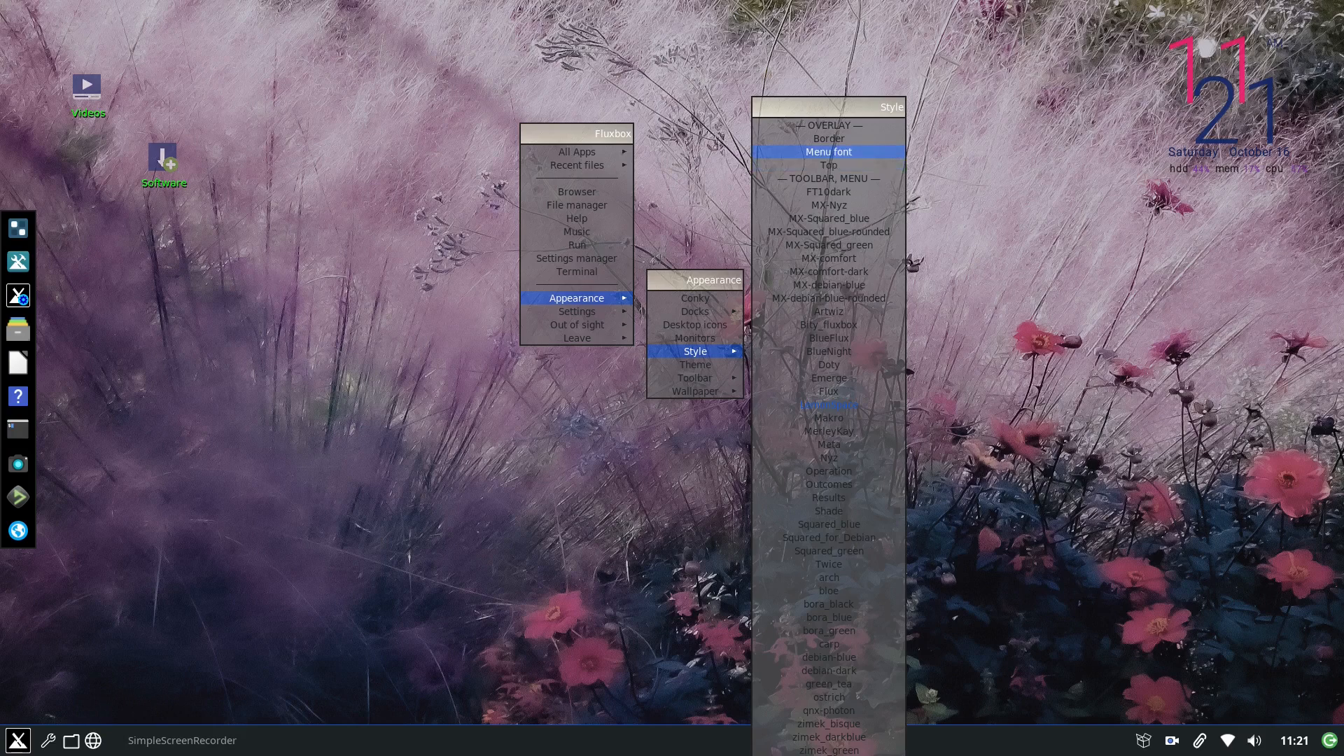
# Set the menu font overlay to Universal and refresh the Fluxbox session.
pyautogui.click(841, 151)
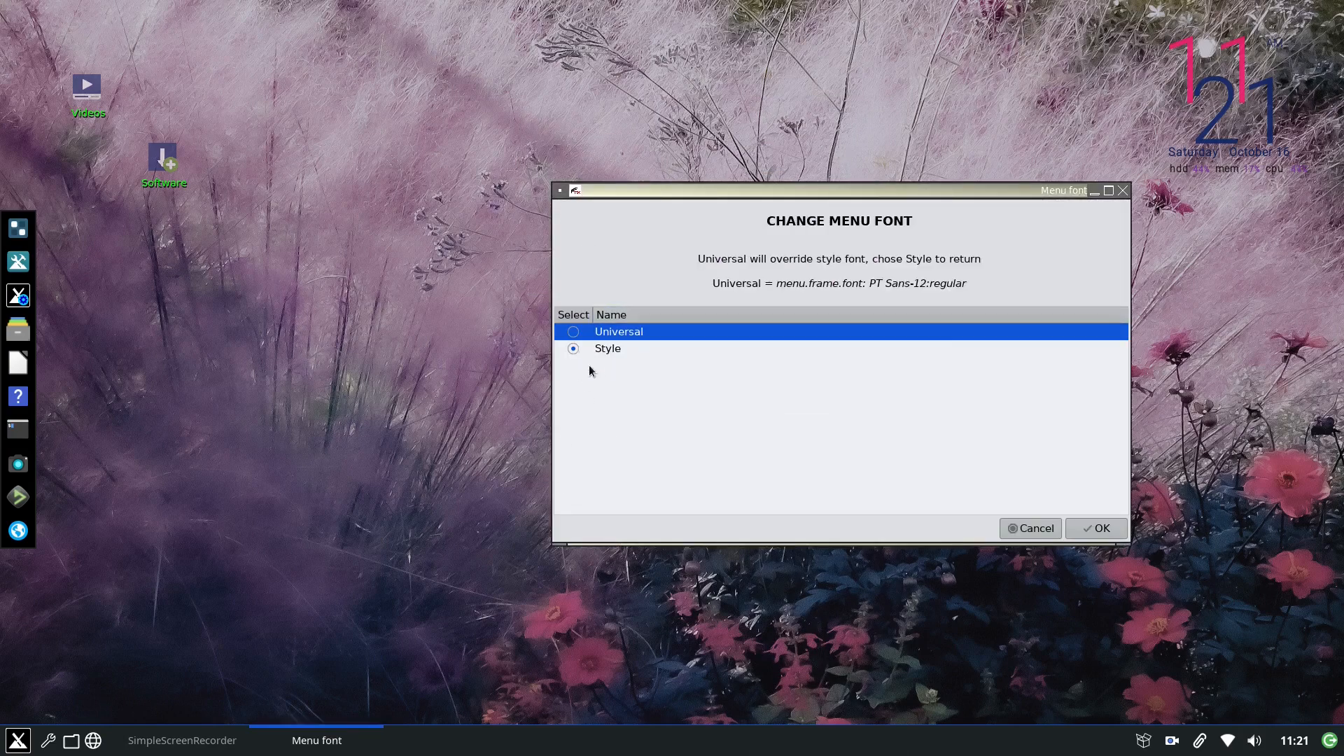
pyautogui.click(574, 333)
pyautogui.click(1099, 529)
pyautogui.rightClick(702, 80)
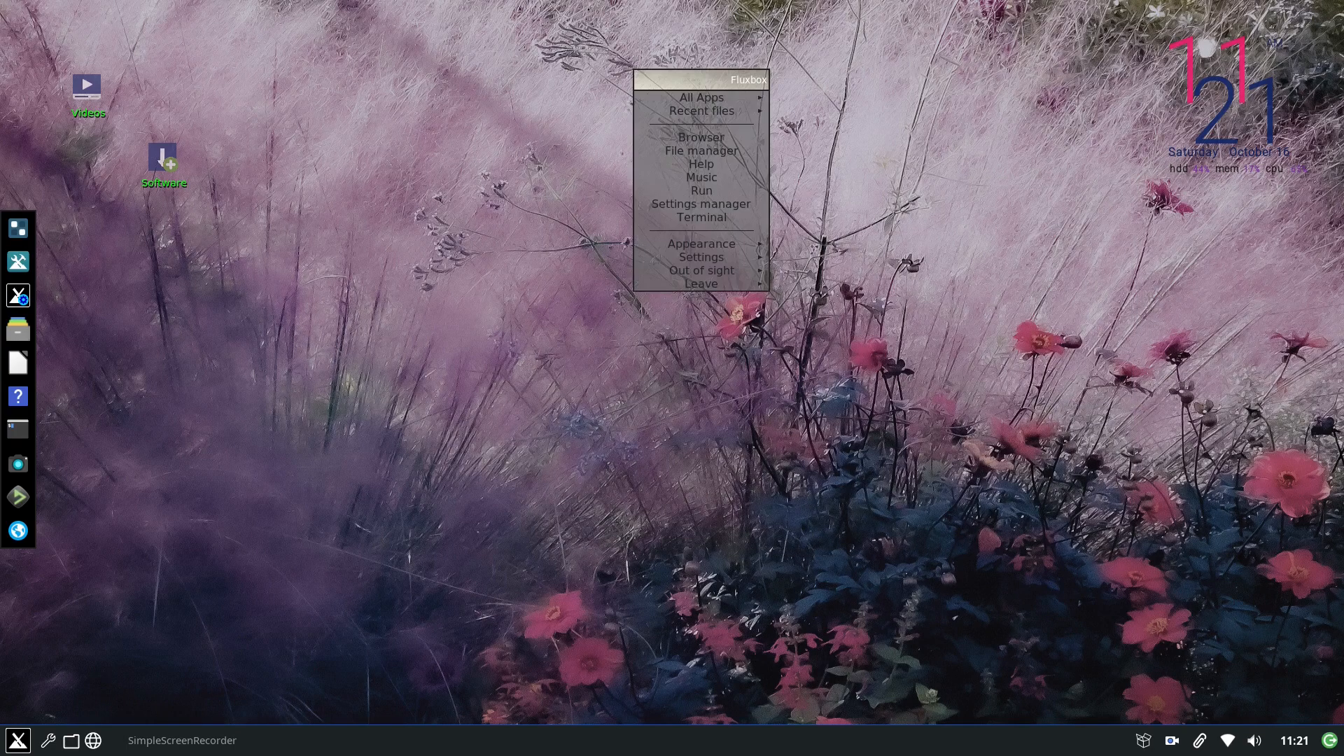
pyautogui.moveTo(702, 284)
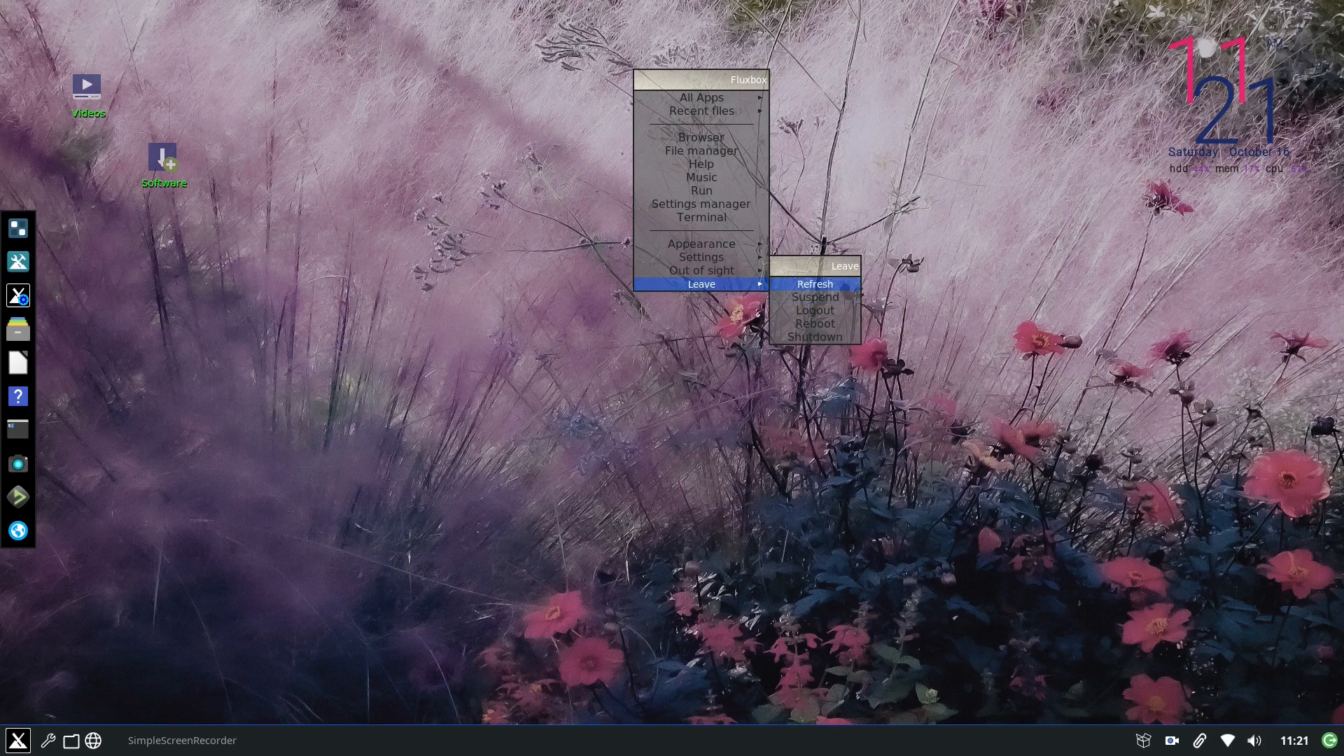
pyautogui.click(815, 283)
# Switch the toolbar and menu style to MX-comfort from the root menu's Appearance options.
pyautogui.rightClick(780, 87)
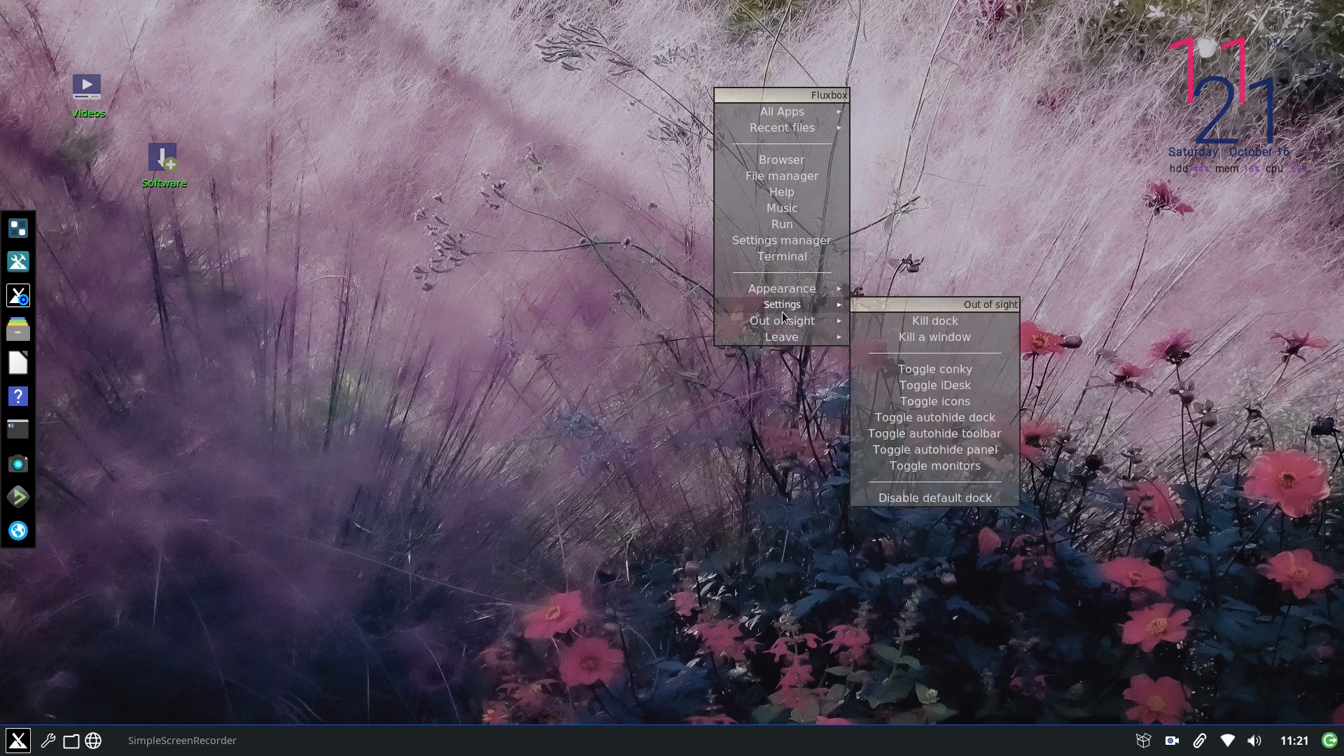
pyautogui.moveTo(783, 292)
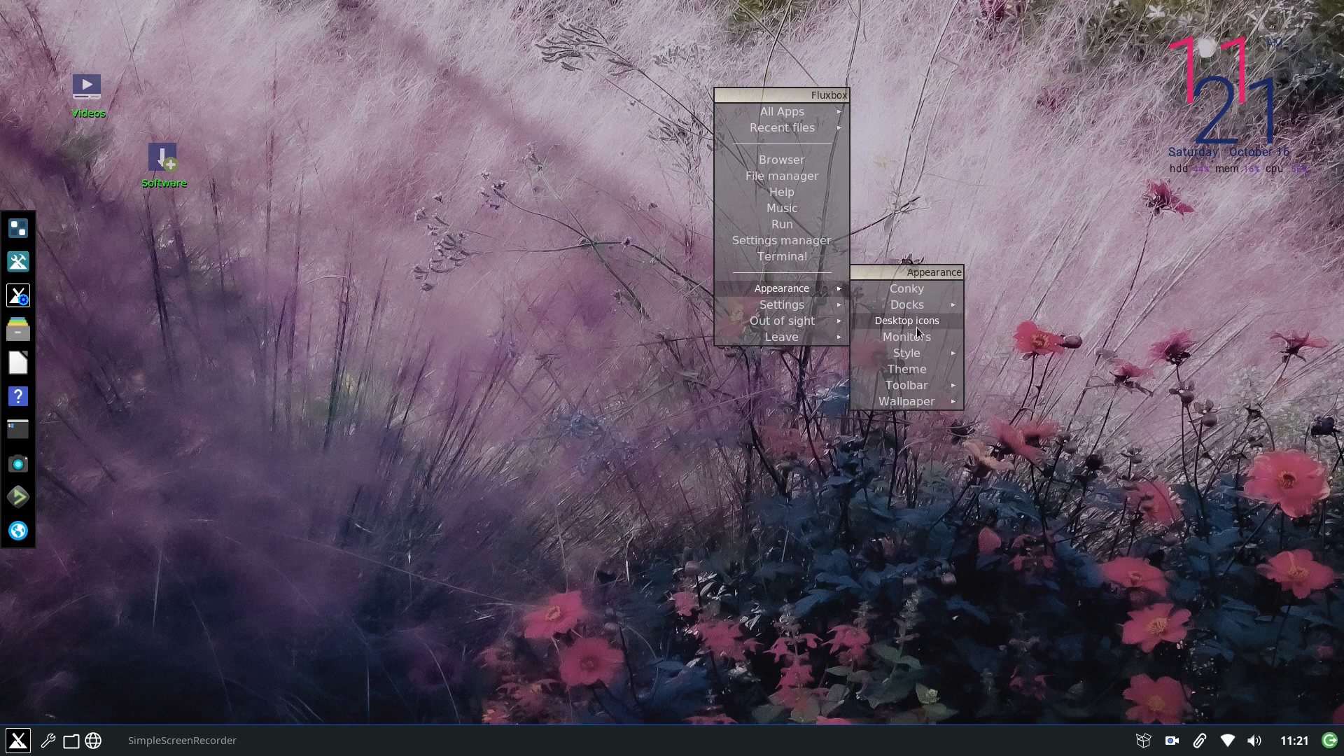
pyautogui.moveTo(914, 403)
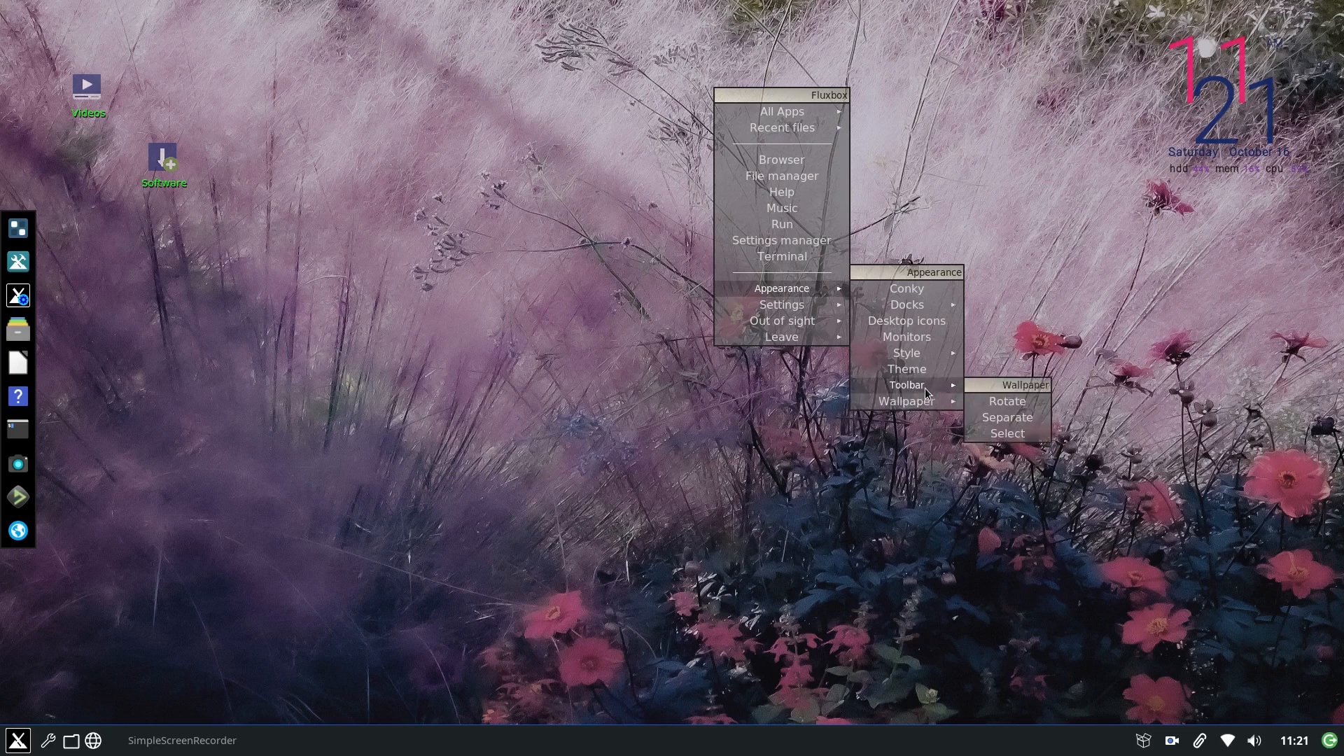
pyautogui.moveTo(928, 360)
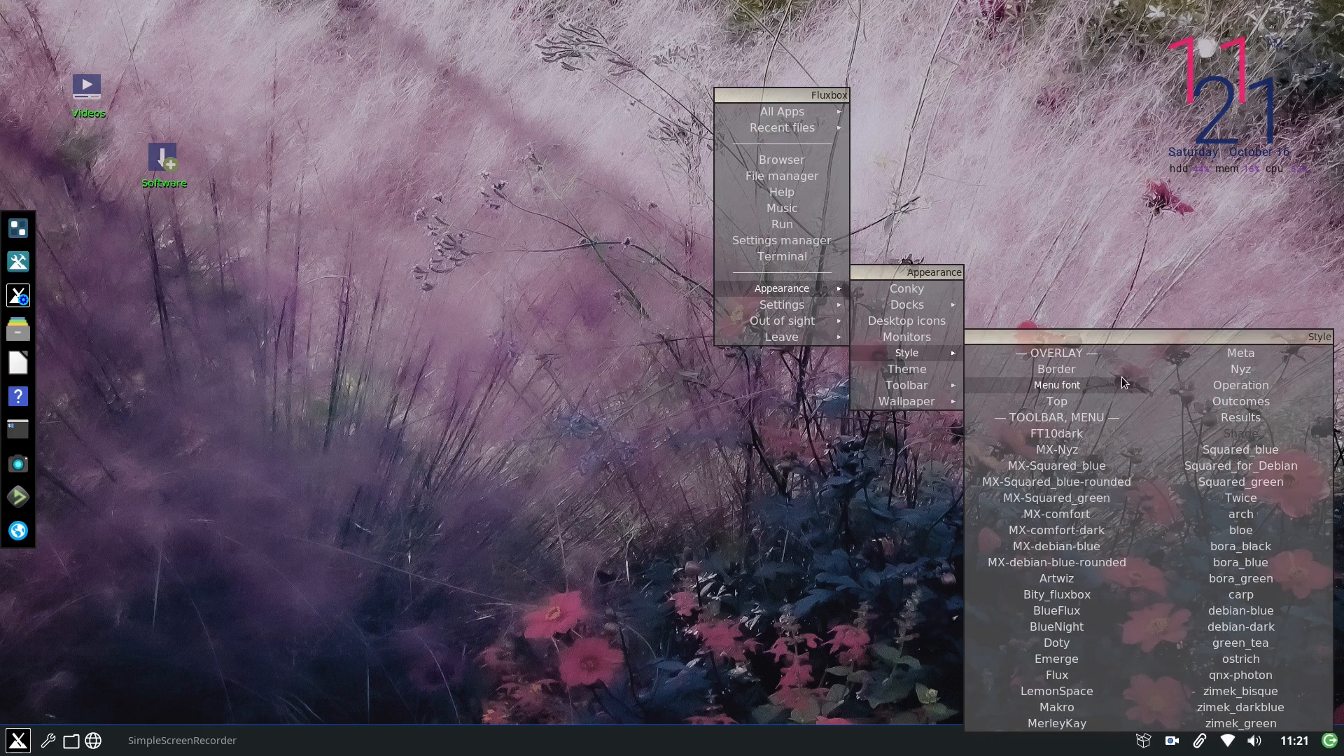
pyautogui.click(1081, 514)
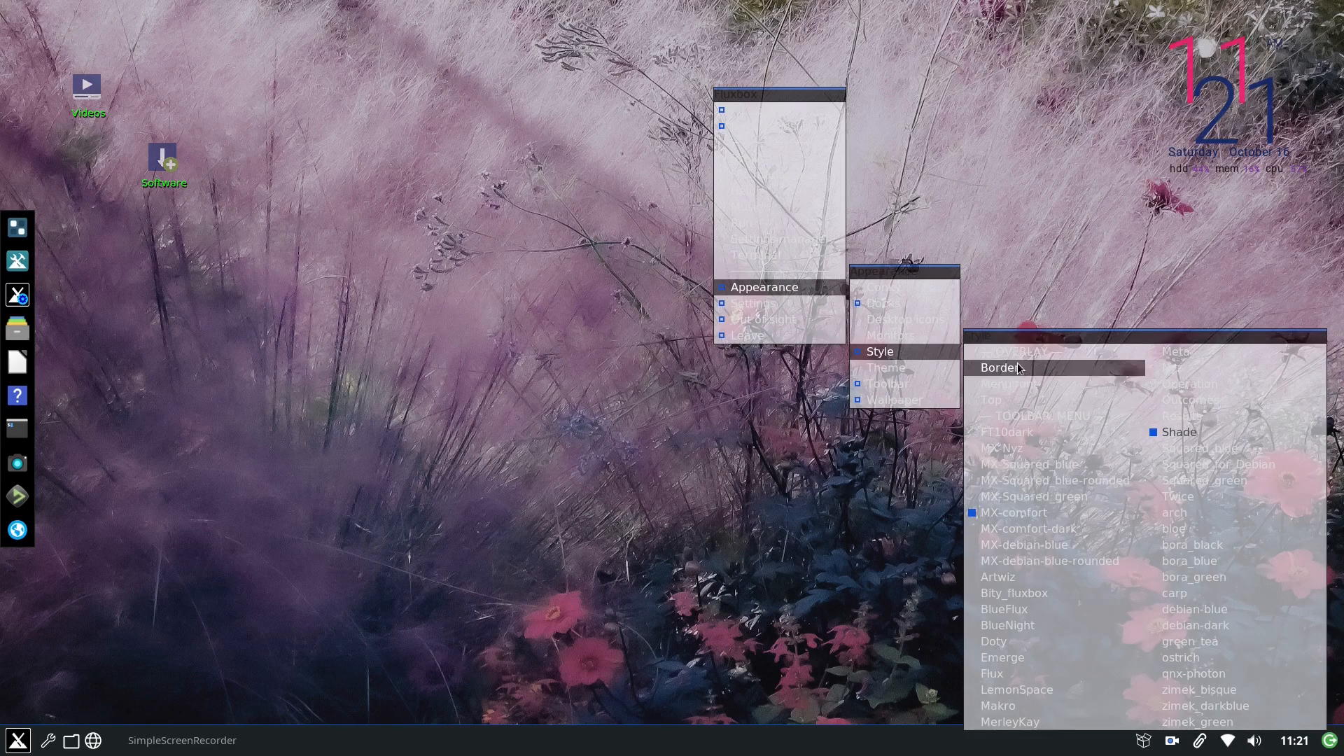
# Return the menu font overlay to Style and refresh the Fluxbox session.
pyautogui.click(1042, 387)
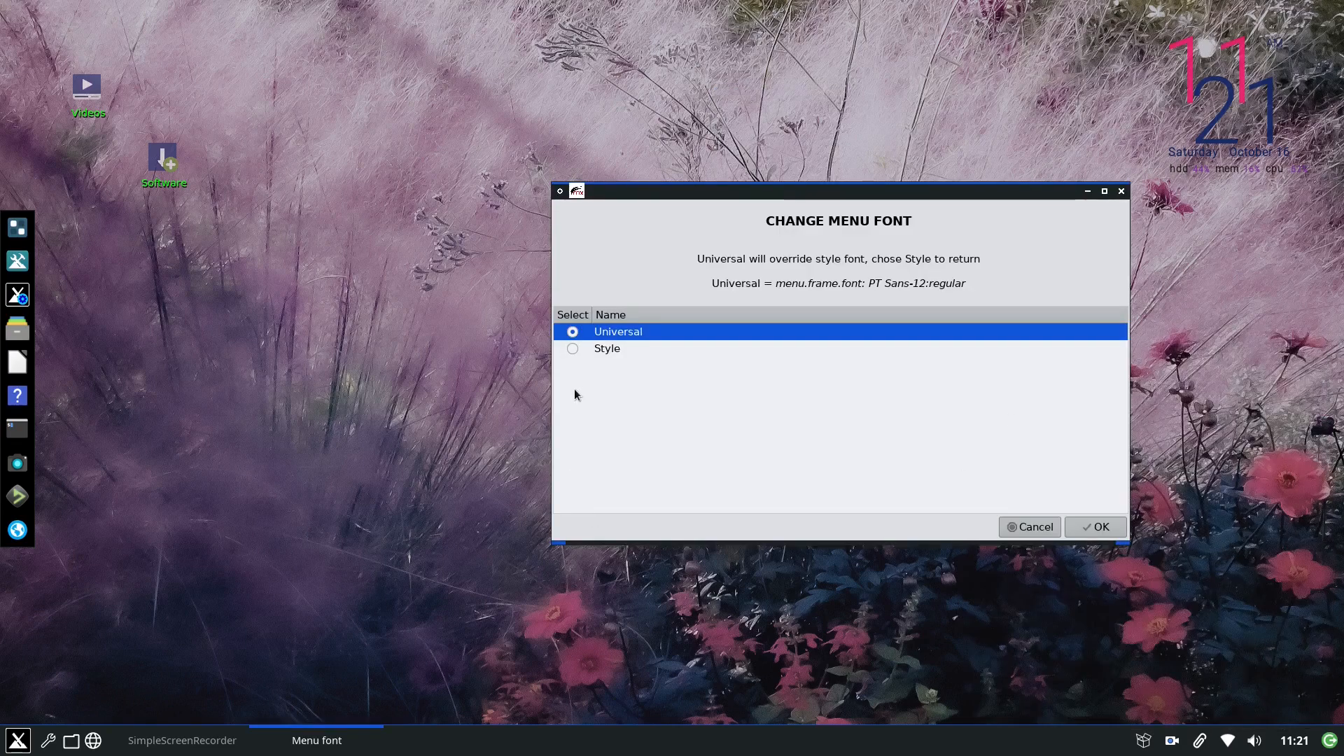
pyautogui.click(573, 352)
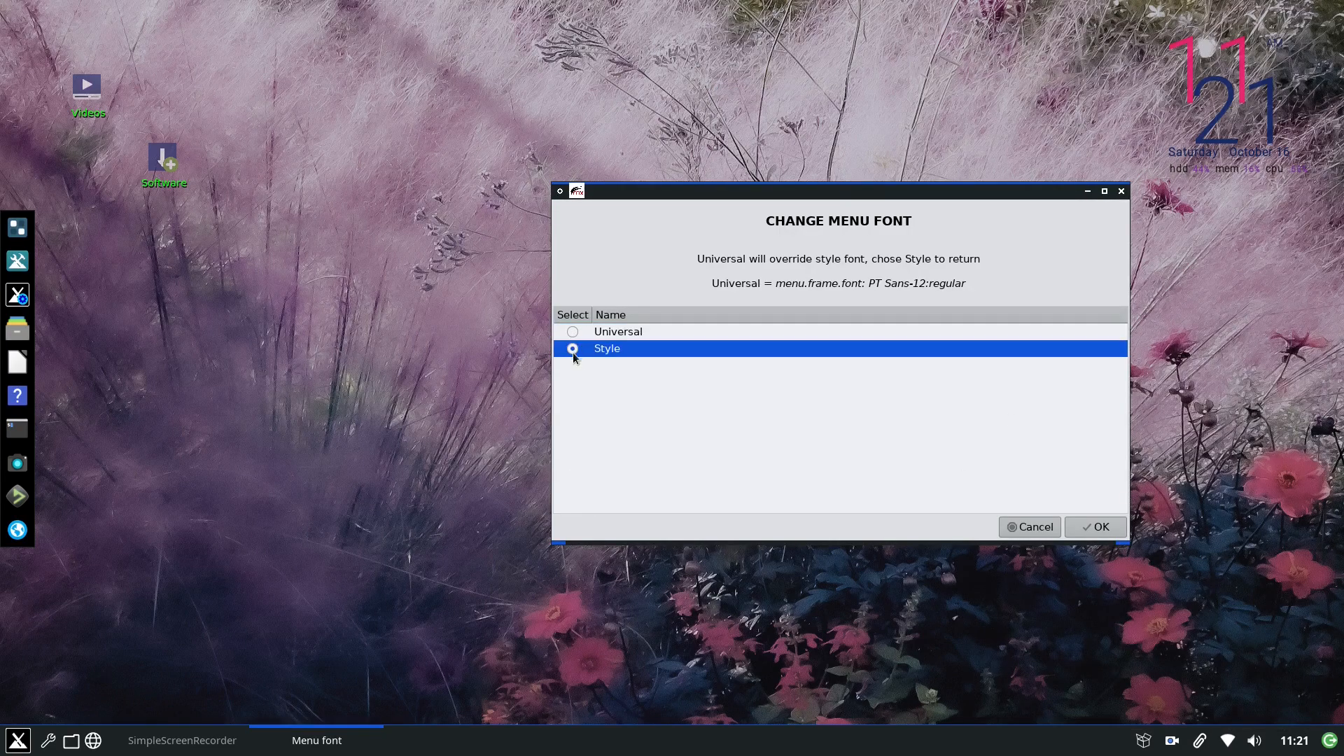
pyautogui.click(1092, 527)
pyautogui.rightClick(584, 194)
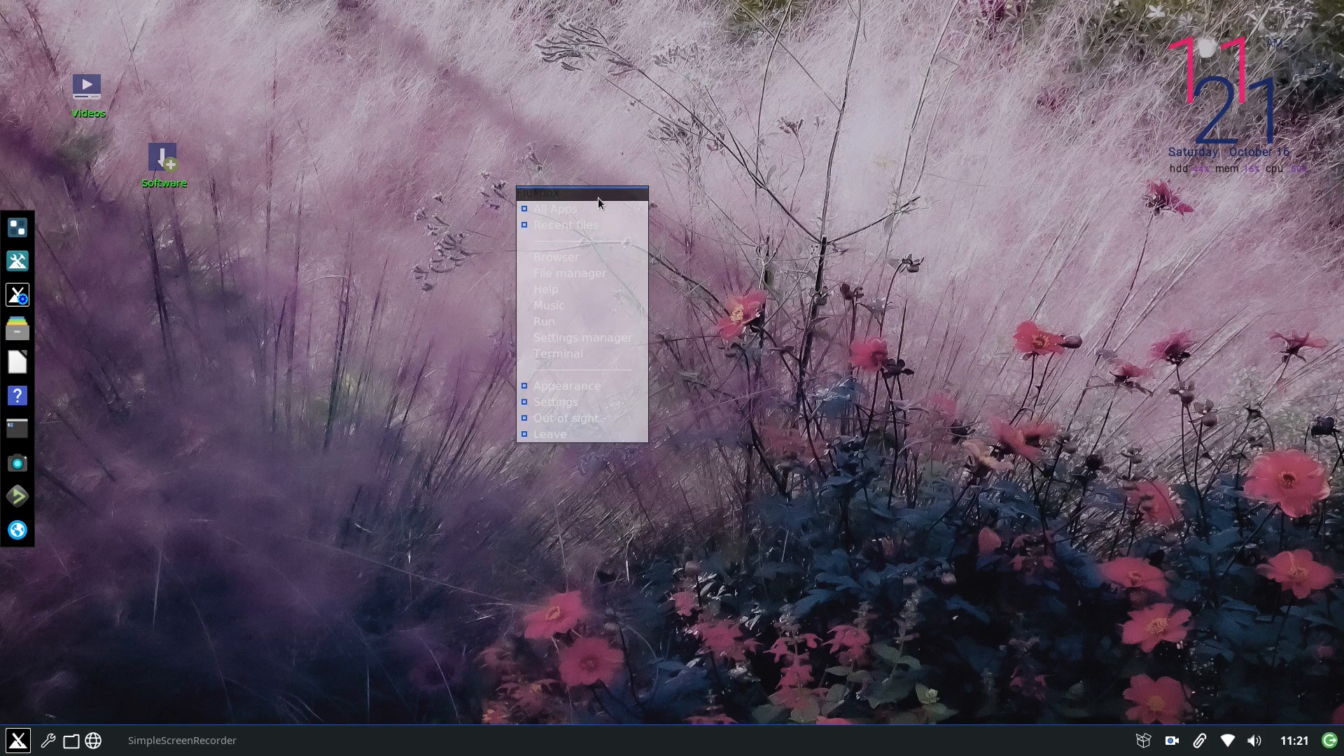
pyautogui.moveTo(602, 434)
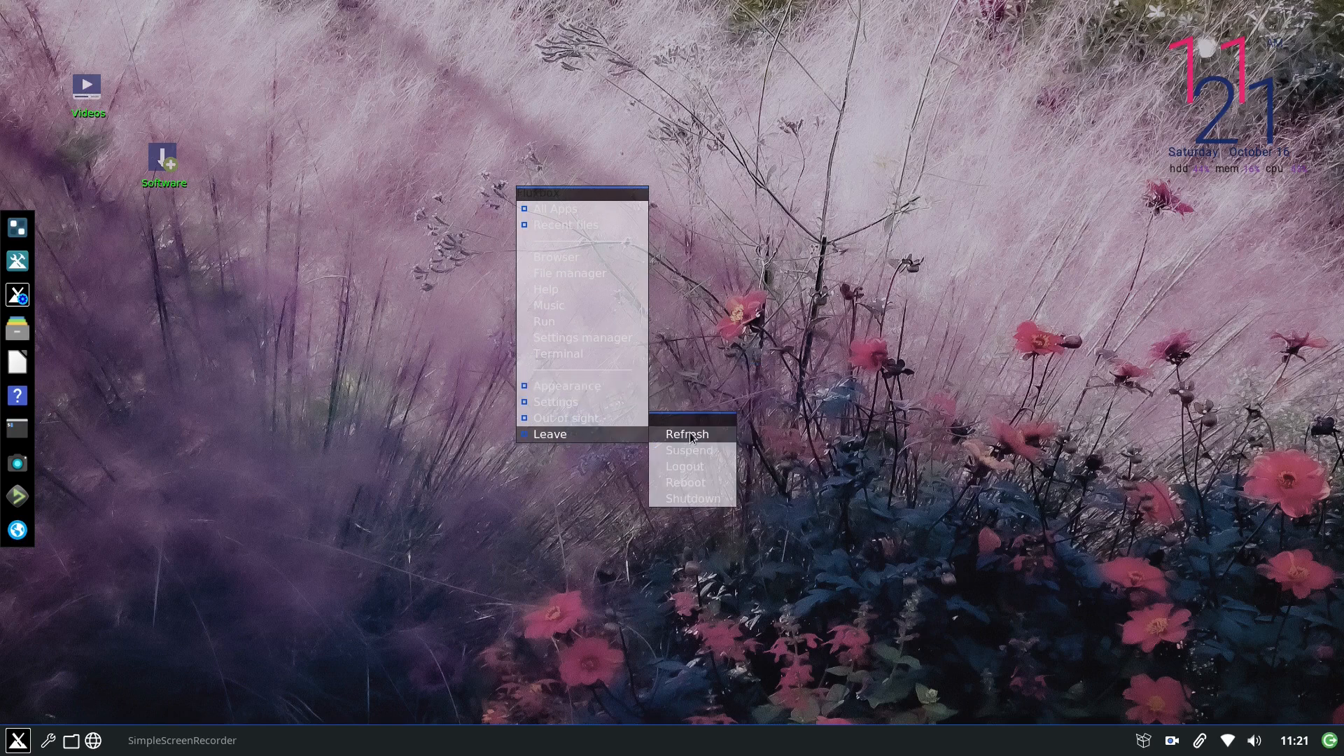
pyautogui.click(687, 435)
# View the root menu in its new style, including the Recent files entry, and dismiss it.
pyautogui.rightClick(623, 85)
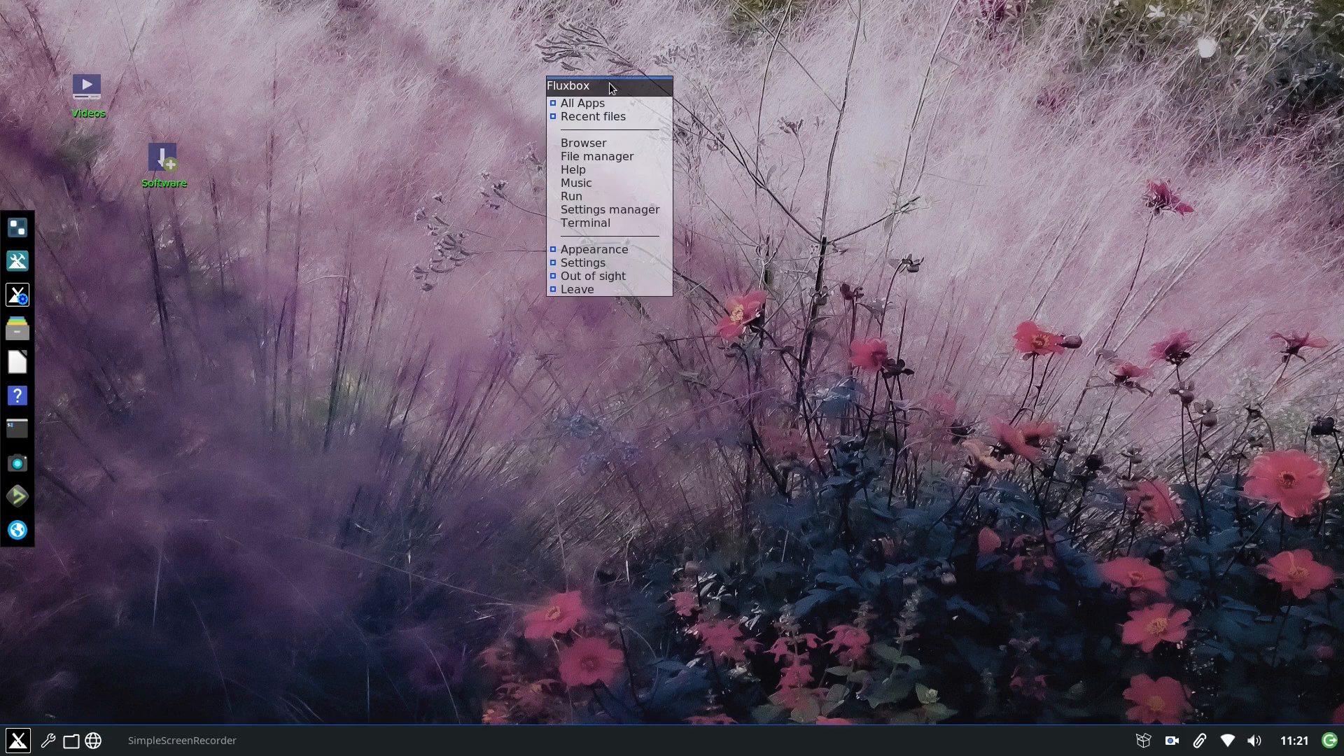
pyautogui.moveTo(594, 116)
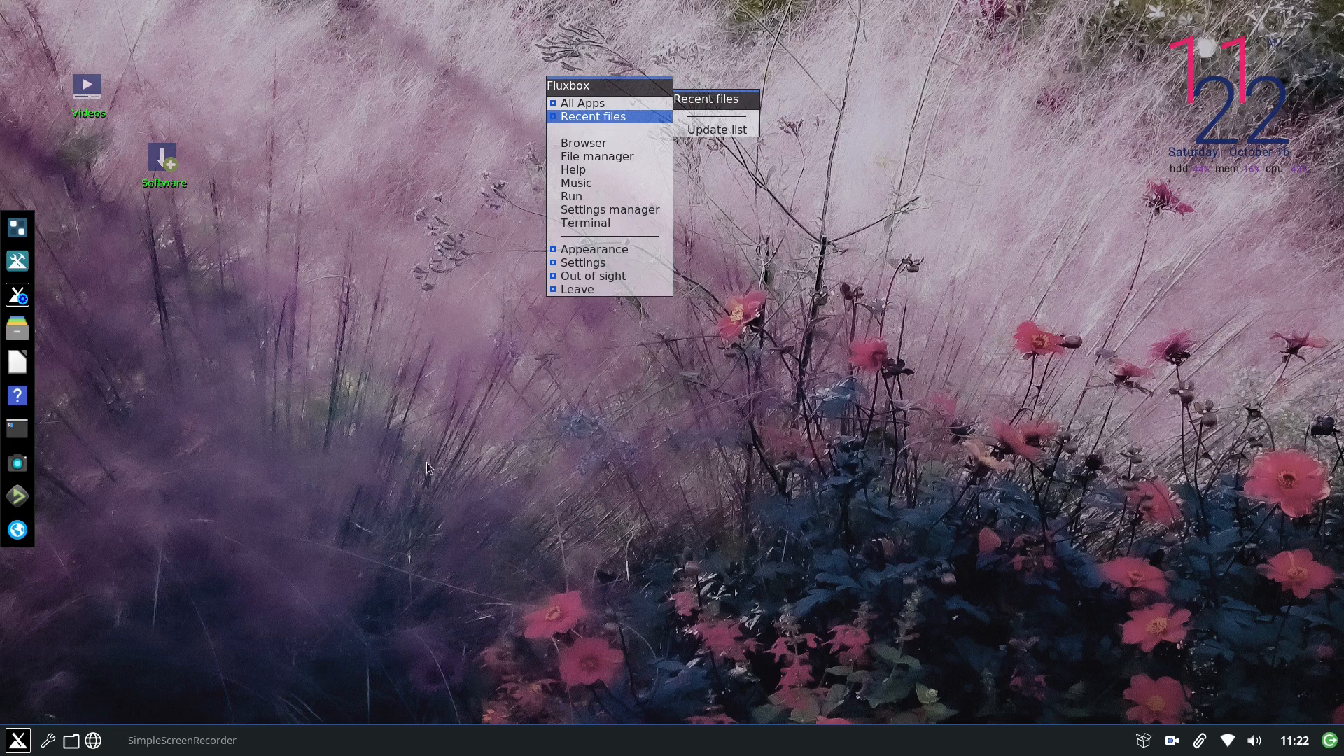
pyautogui.click(918, 321)
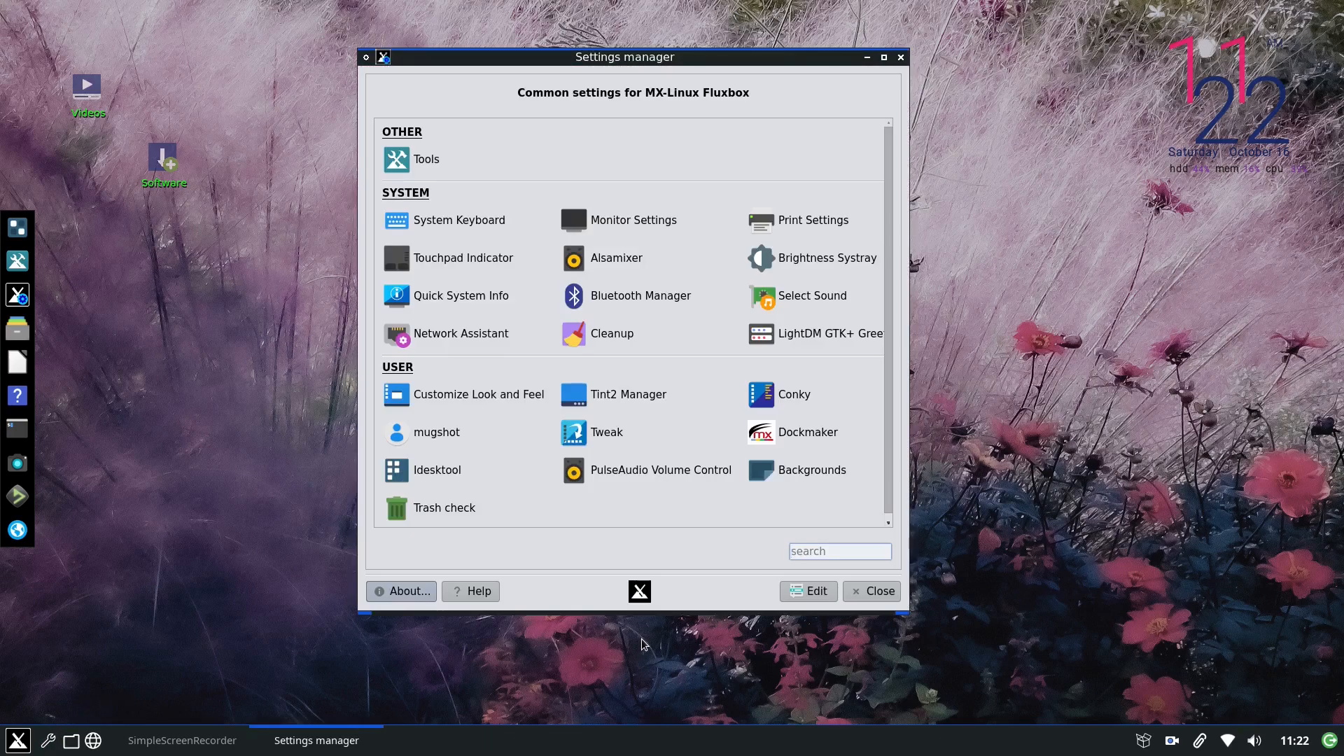
# Apply the mx-comfort-dark widget theme in Customize Look and Feel and close the dialog.
pyautogui.click(441, 395)
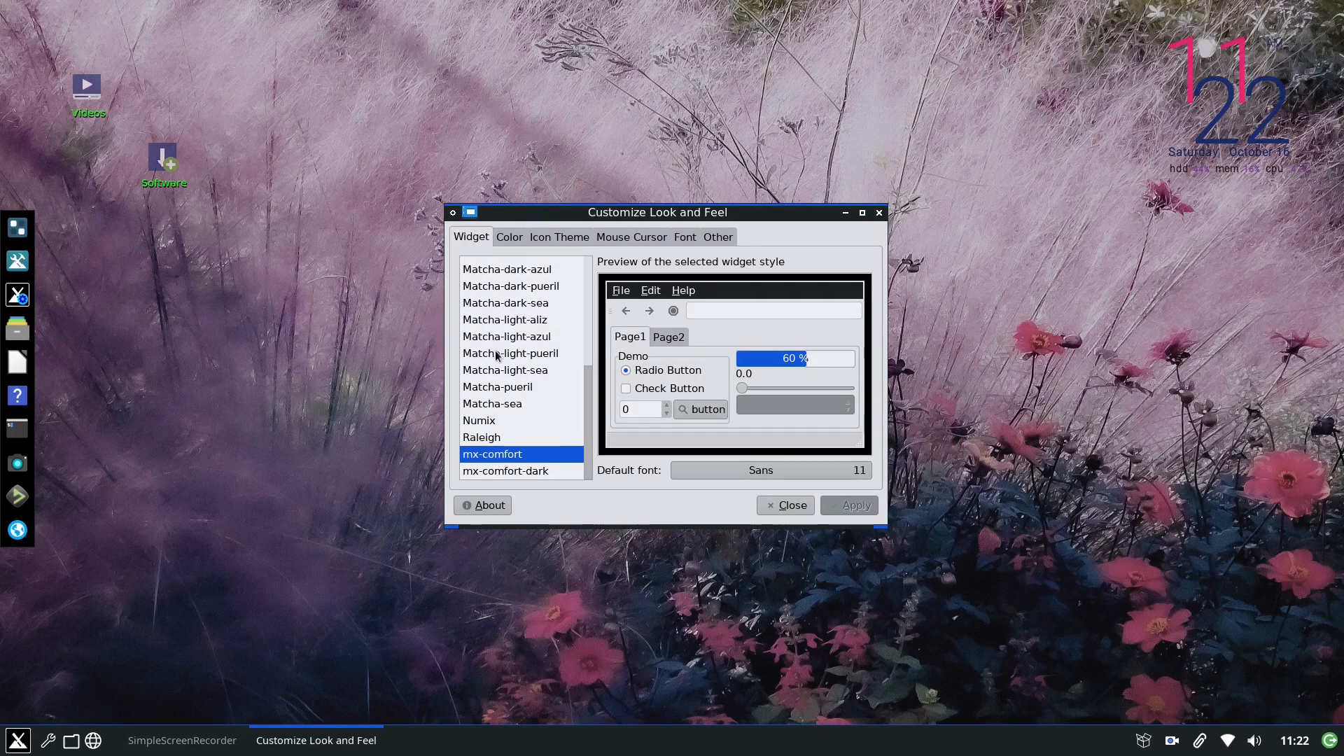
pyautogui.scroll(5, 493, 338)
pyautogui.scroll(-5, 567, 287)
pyautogui.click(529, 473)
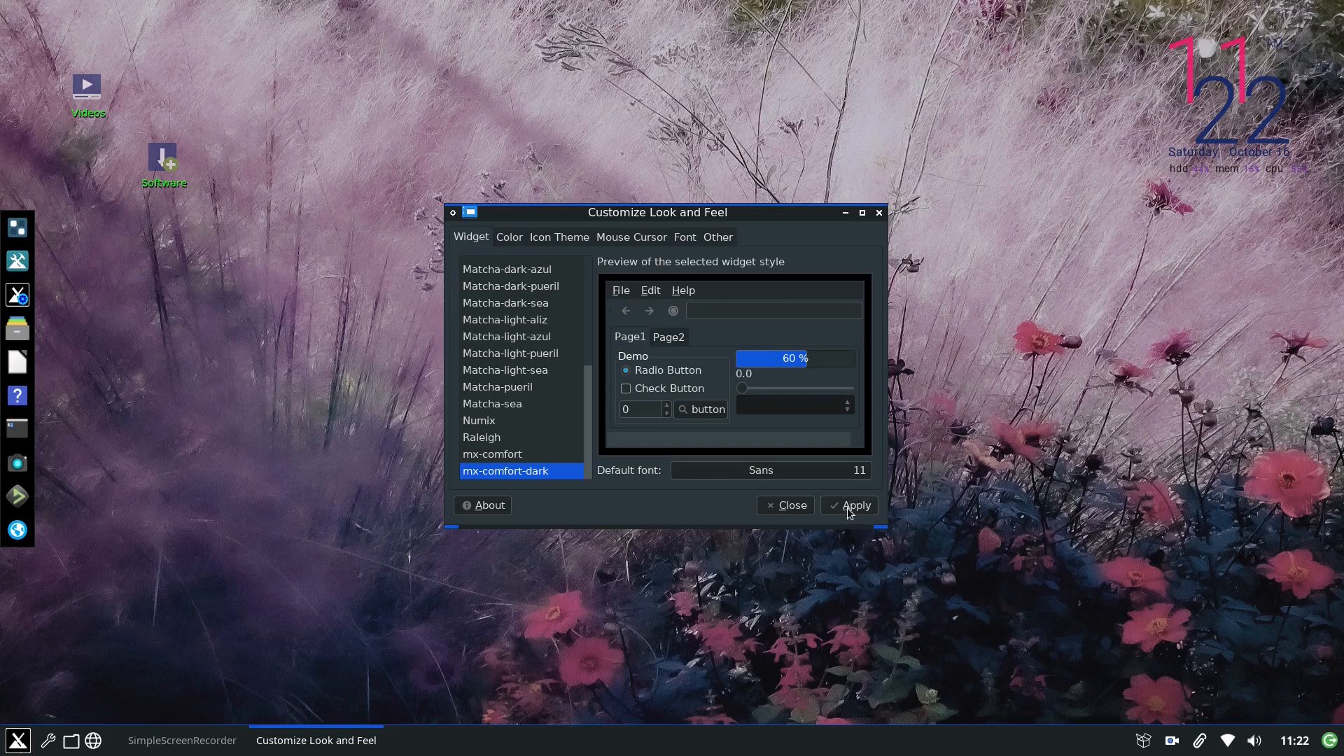
pyautogui.click(788, 507)
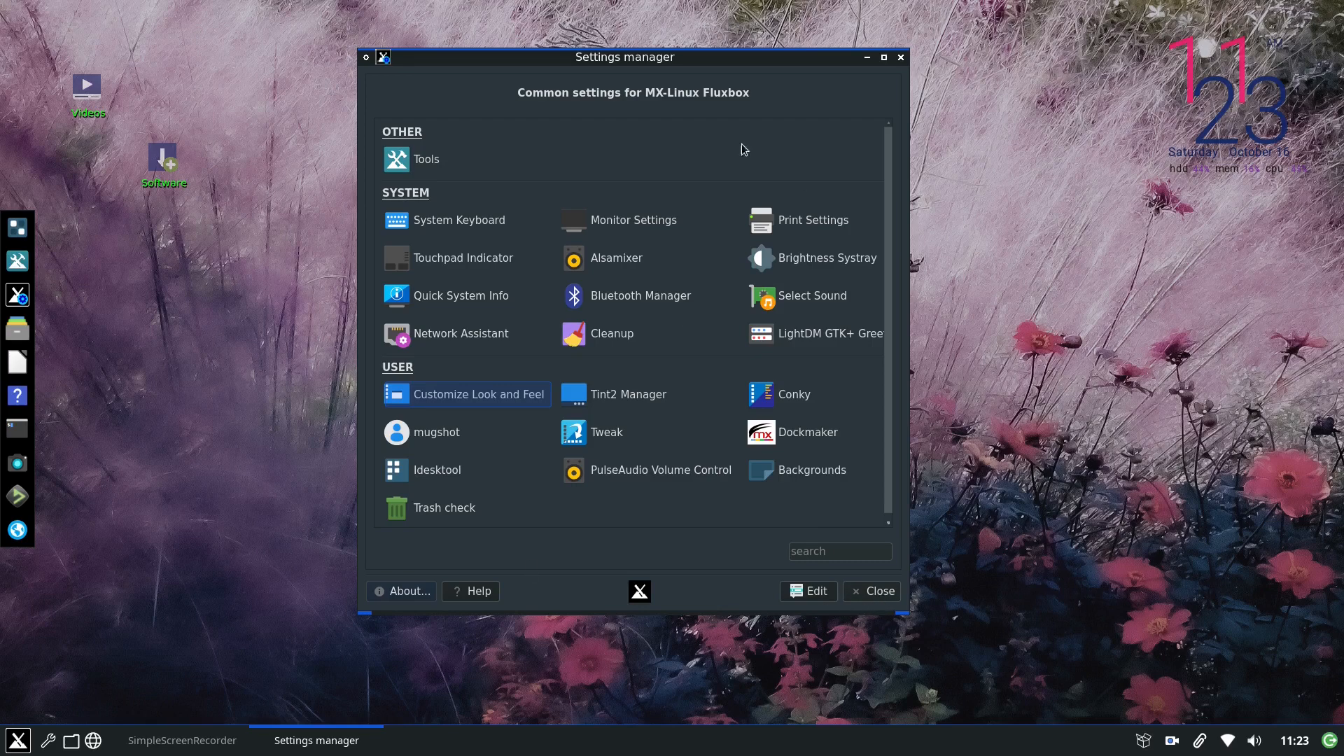
# Show the bare desktop and switch the toolbar type to Fluxbox through the root menu's Appearance options.
pyautogui.press('super+d')
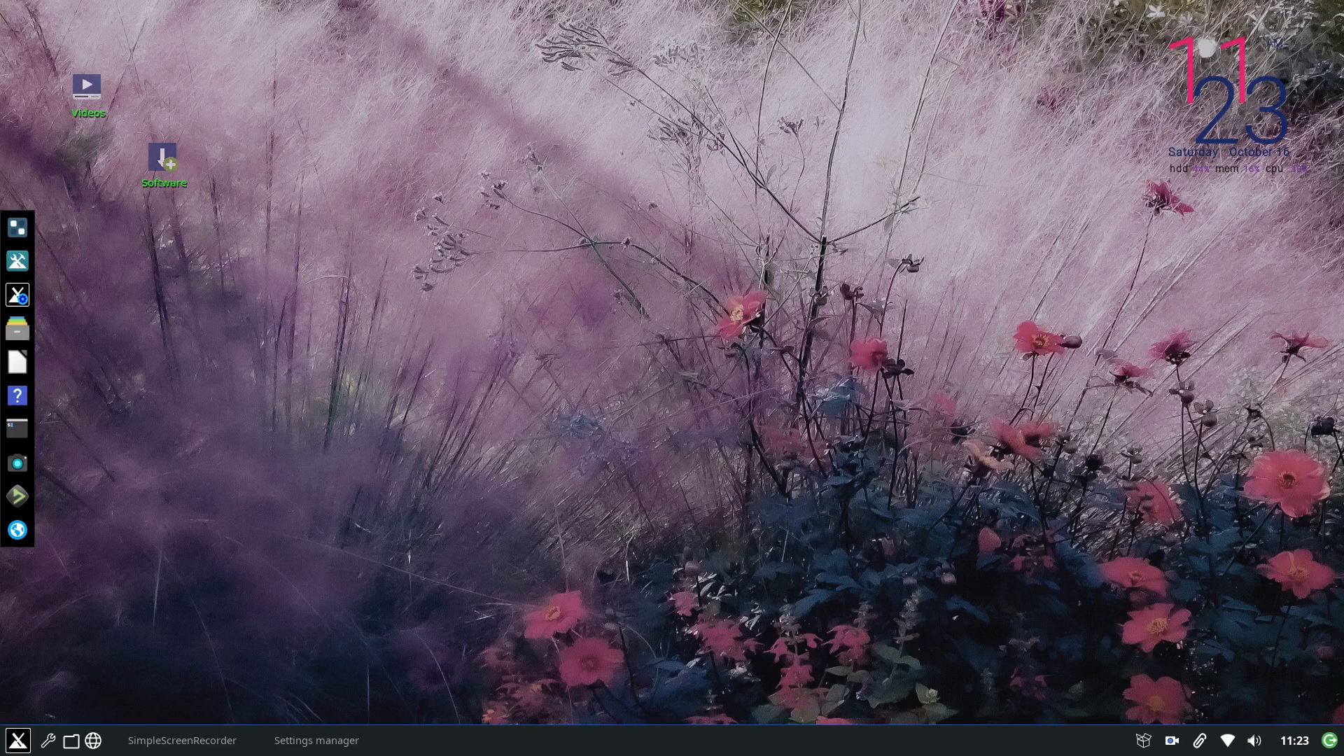
pyautogui.rightClick(575, 168)
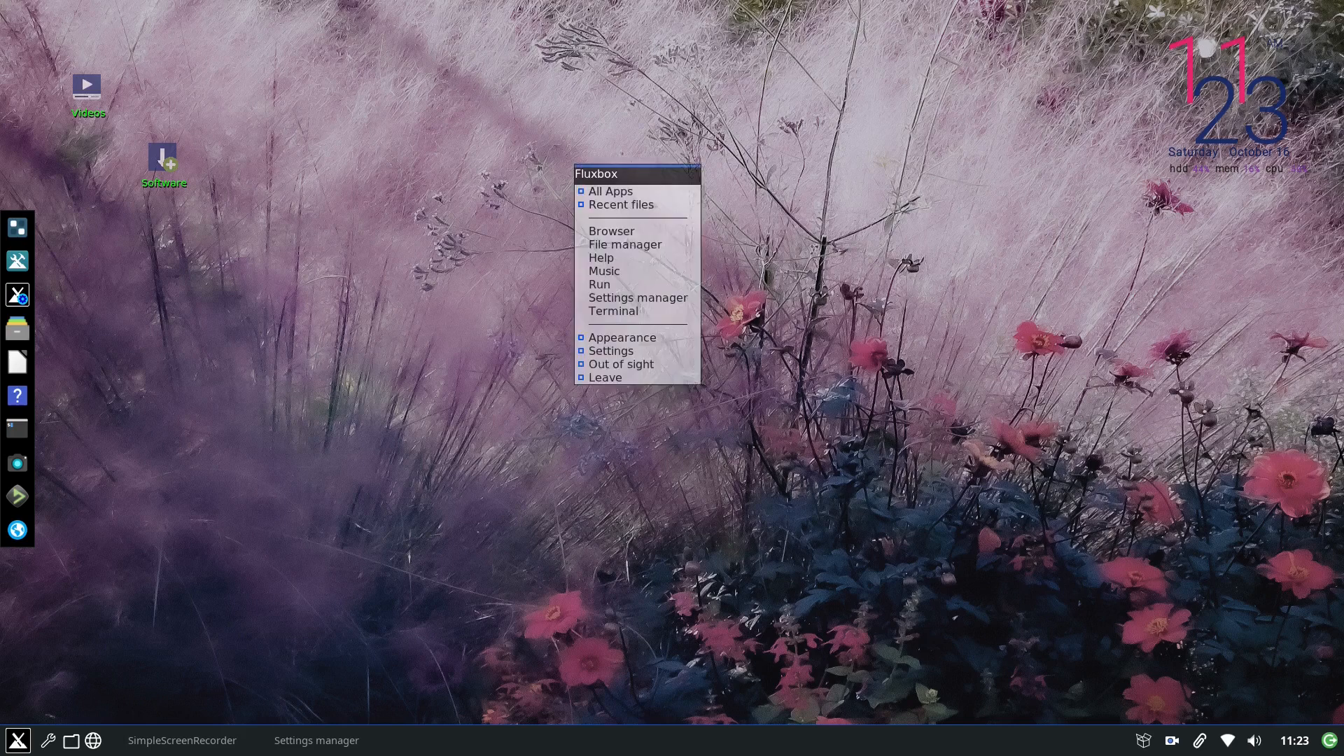
pyautogui.moveTo(623, 338)
pyautogui.moveTo(736, 417)
pyautogui.click(843, 417)
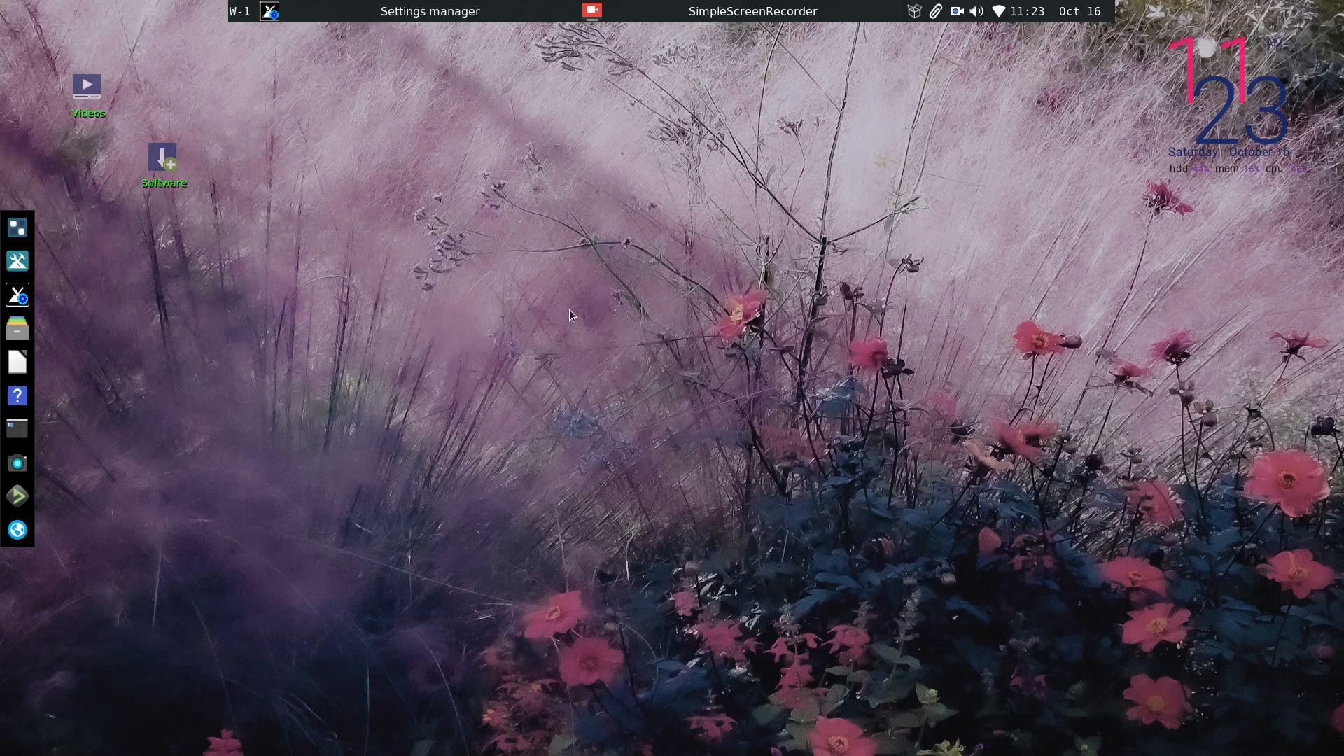
# Set the toolbar type back to Traditional through the root menu's Appearance options.
pyautogui.rightClick(653, 144)
pyautogui.moveTo(696, 310)
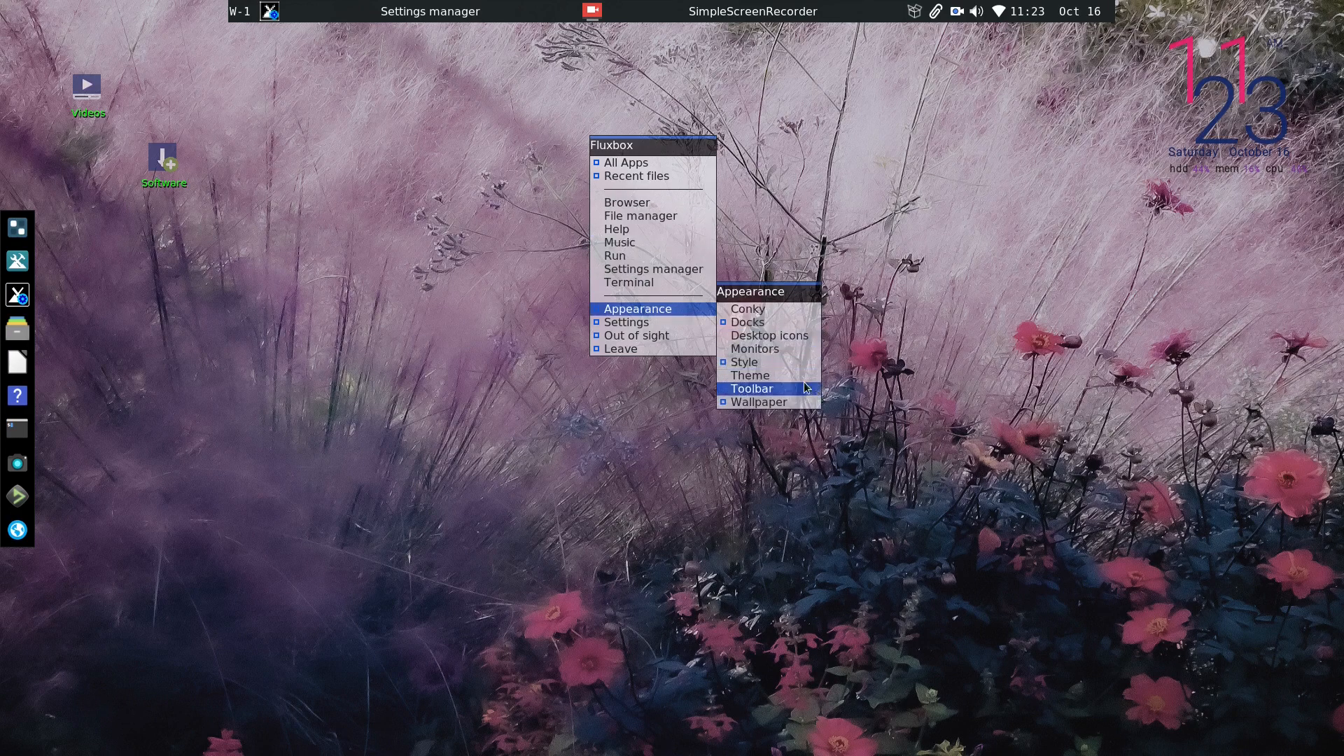
pyautogui.moveTo(812, 389)
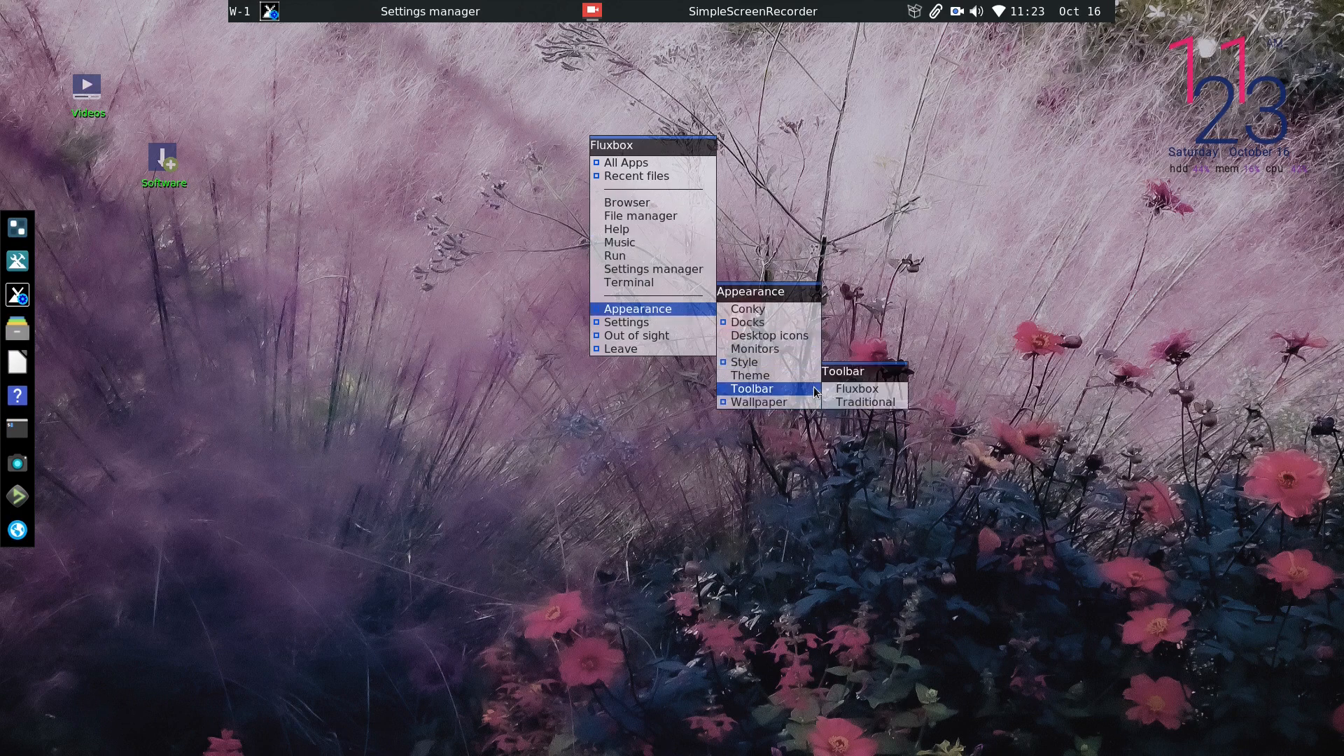
pyautogui.click(875, 404)
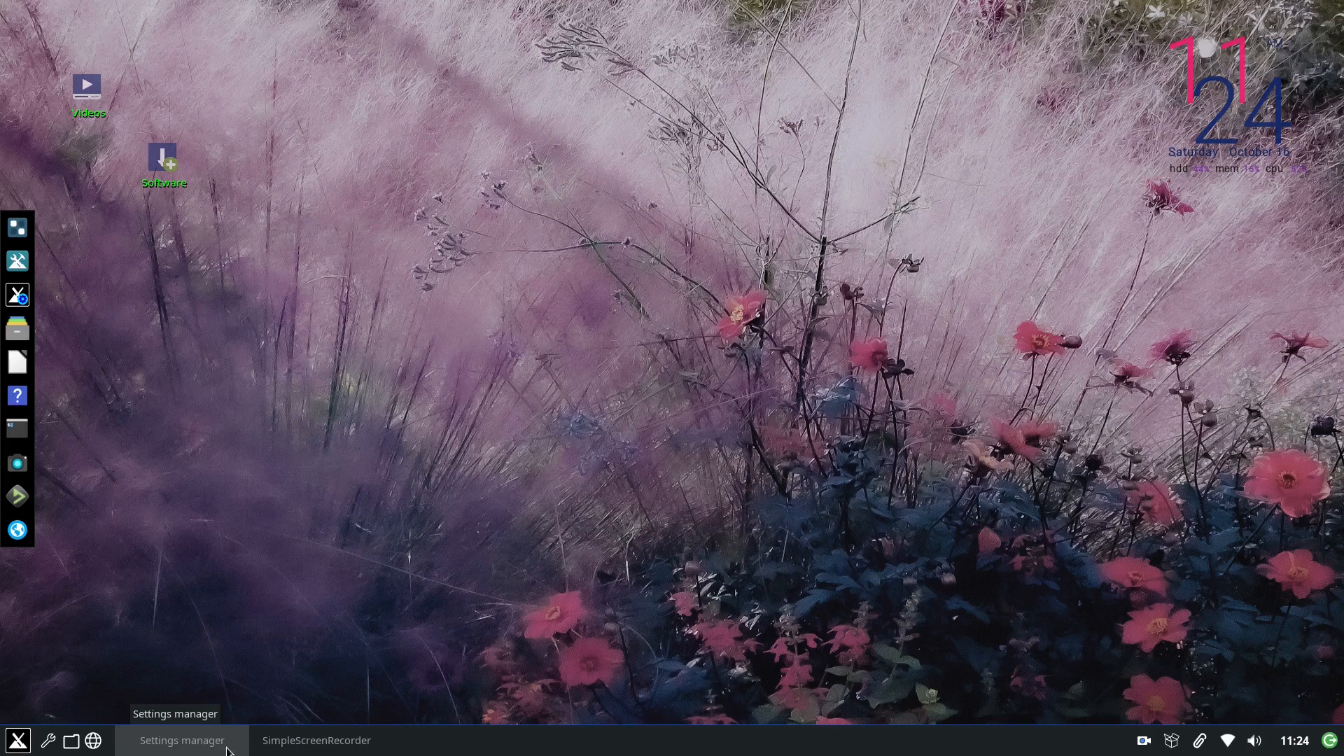
# Restore the minimized Settings manager, open Tint2 Manager from it, and move its window closer to the desktop's centre.
pyautogui.click(171, 741)
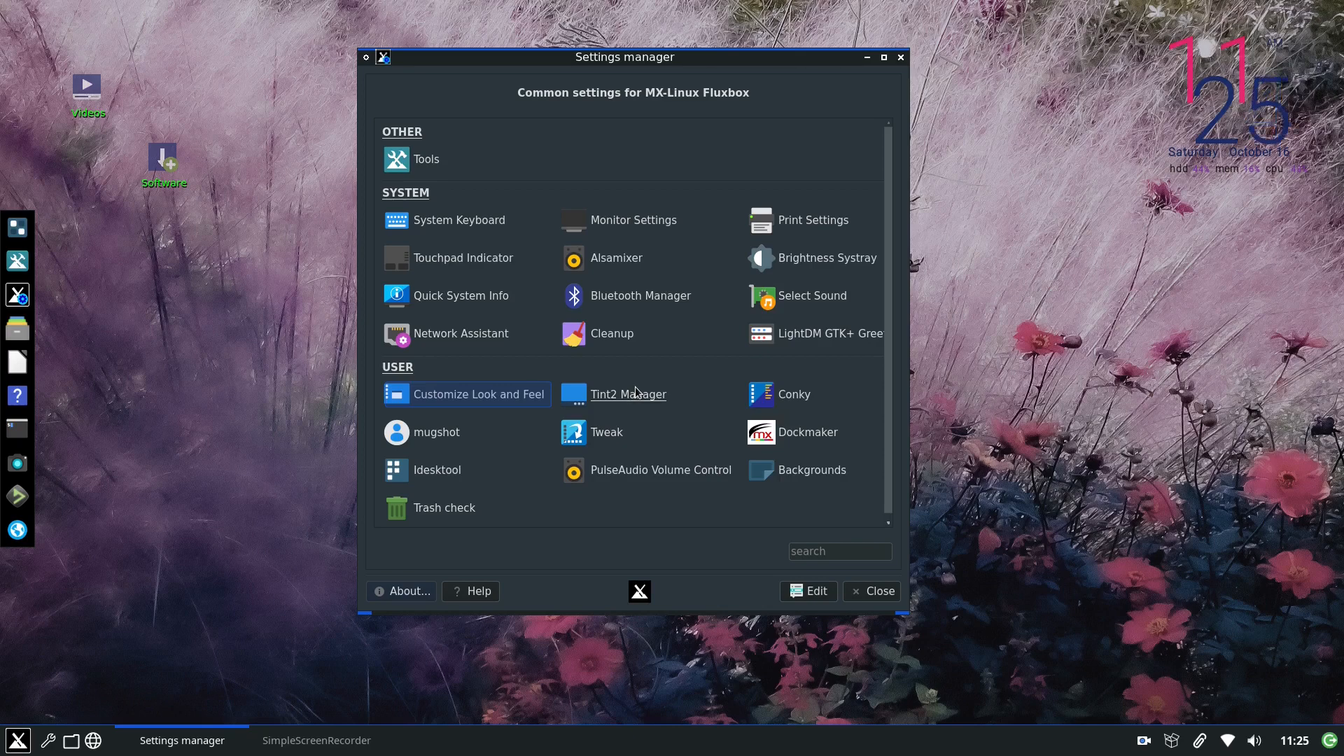
pyautogui.click(642, 396)
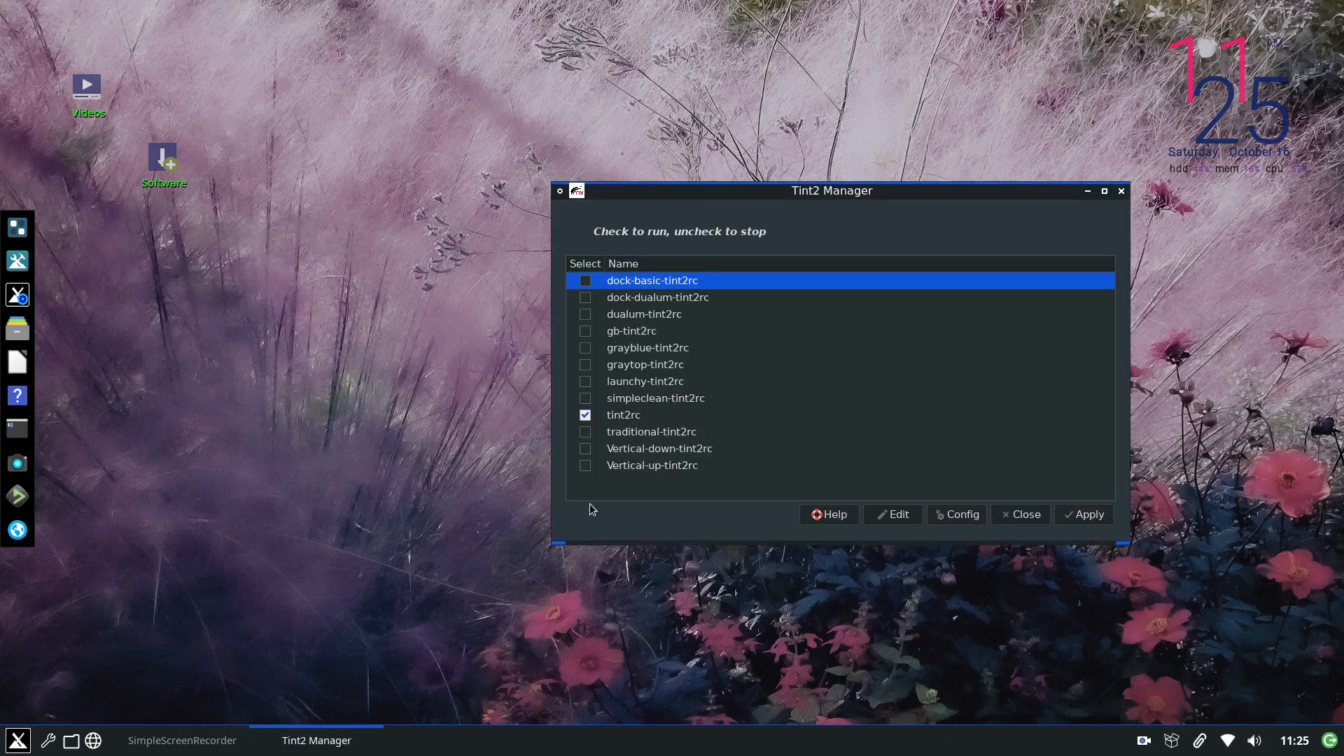
pyautogui.moveTo(636, 187); pyautogui.dragTo(504, 153)
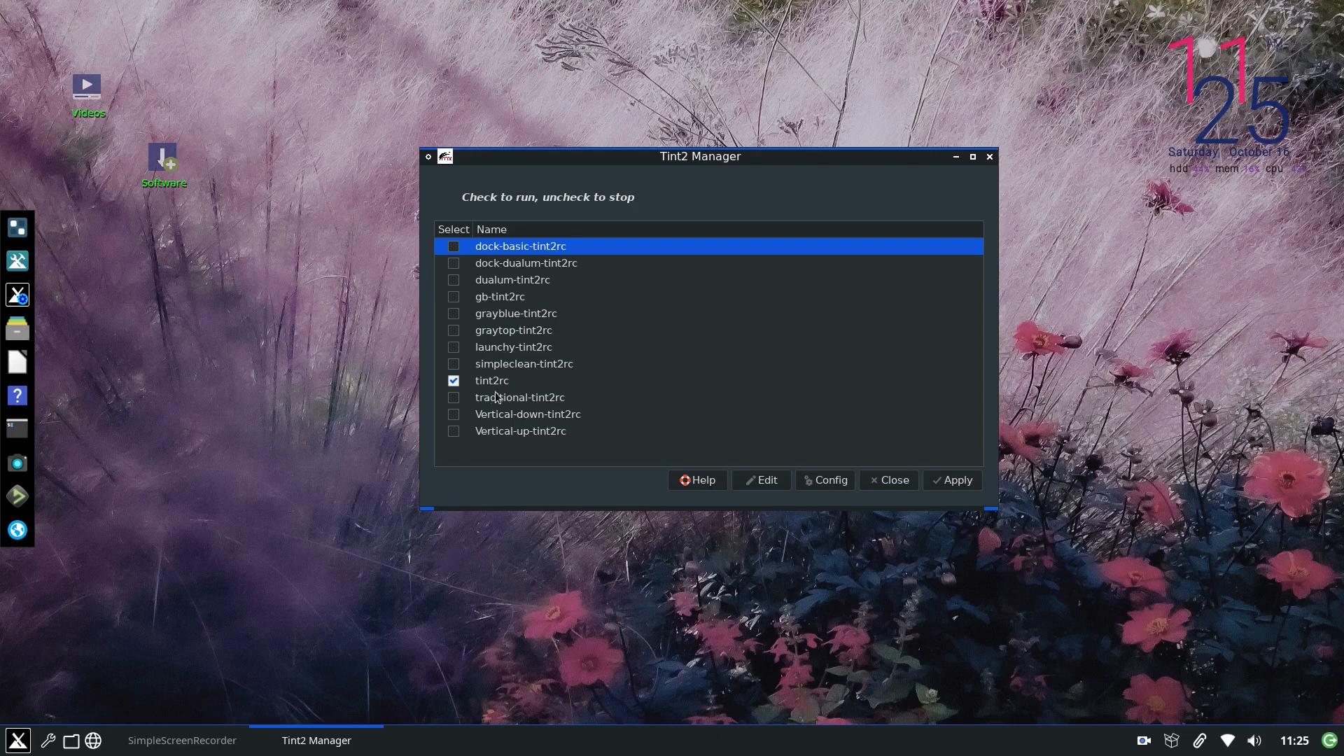
# Replace the running tint2rc panel with Vertical-up-tint2rc and apply the change.
pyautogui.click(455, 382)
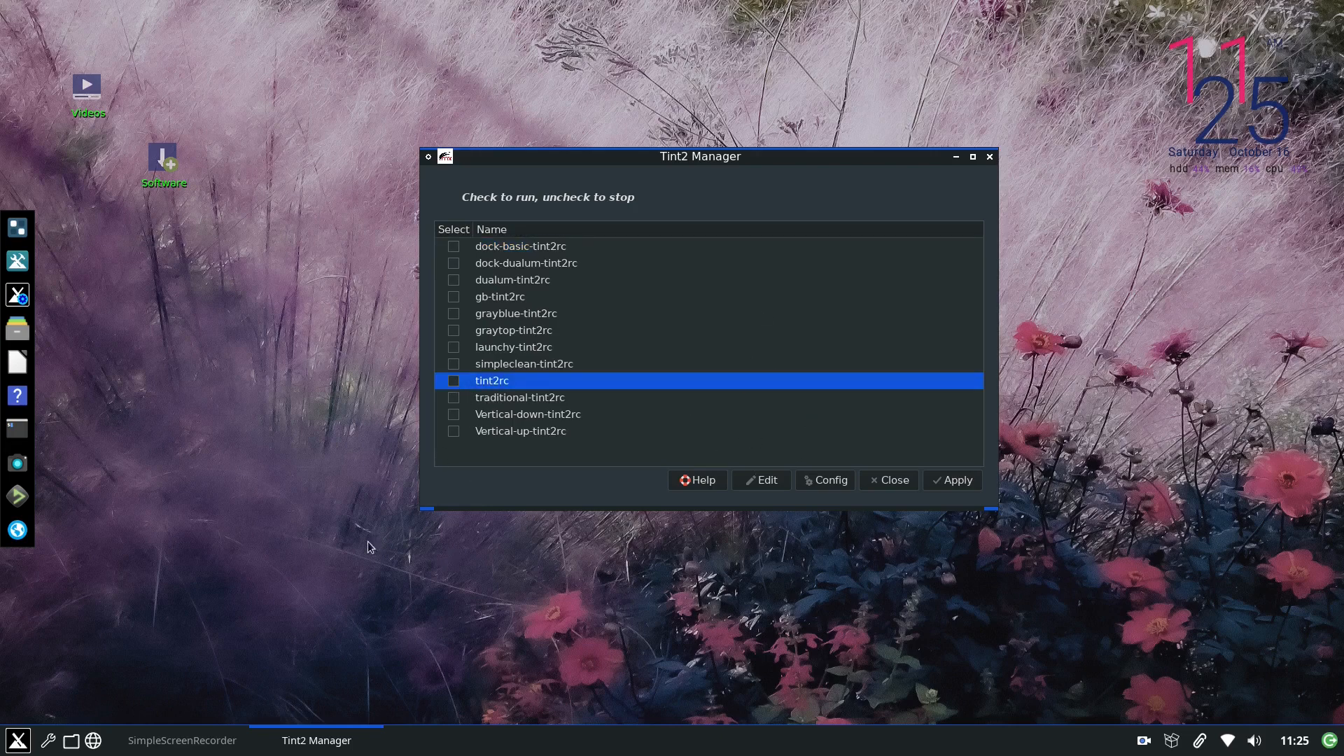
pyautogui.click(455, 433)
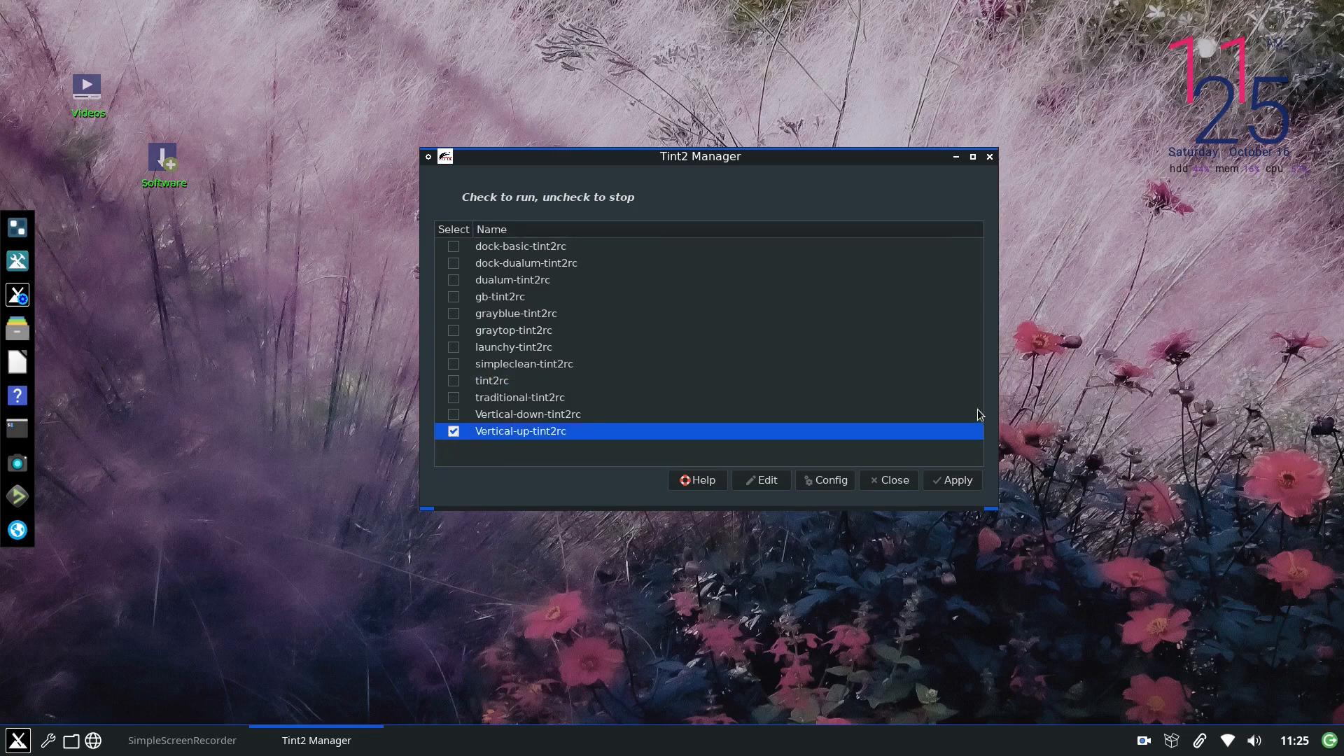
pyautogui.click(957, 481)
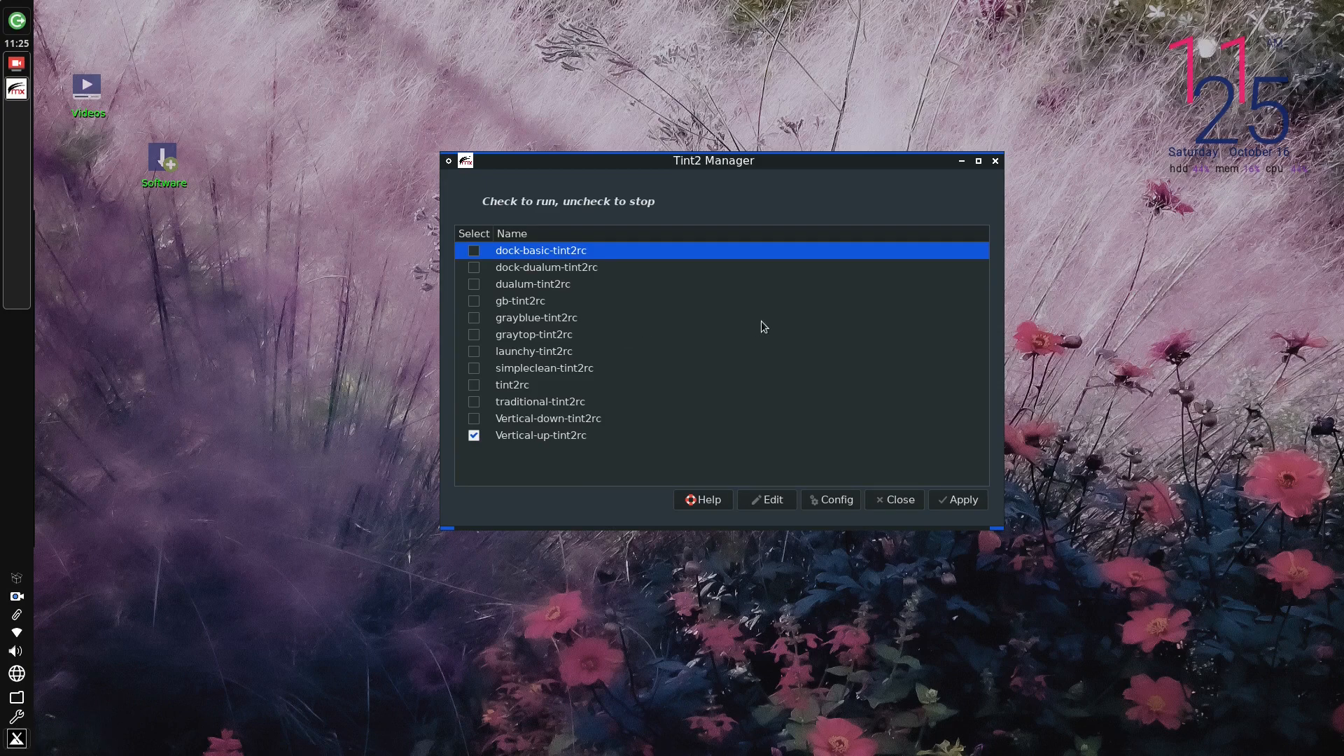
# Replace the Vertical-up-tint2rc panel with traditional-tint2rc and apply the change.
pyautogui.click(478, 437)
pyautogui.click(476, 403)
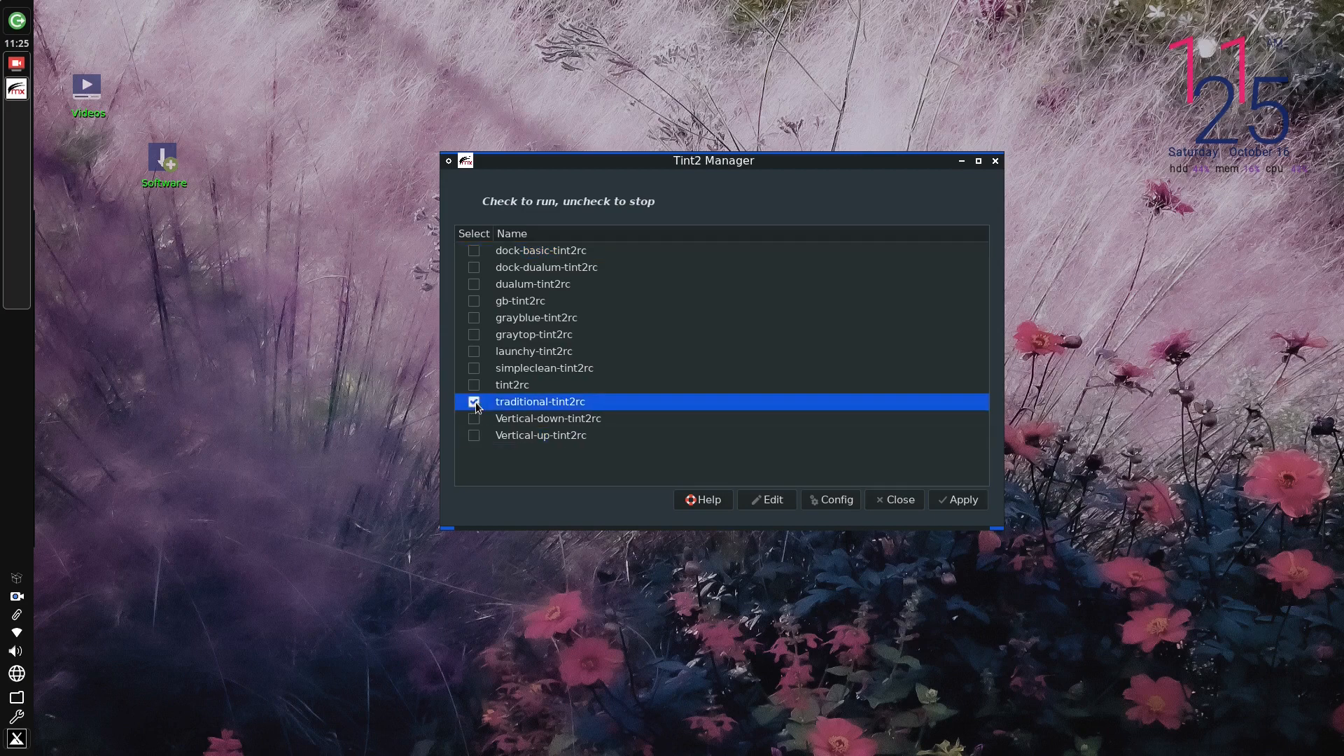
pyautogui.click(963, 501)
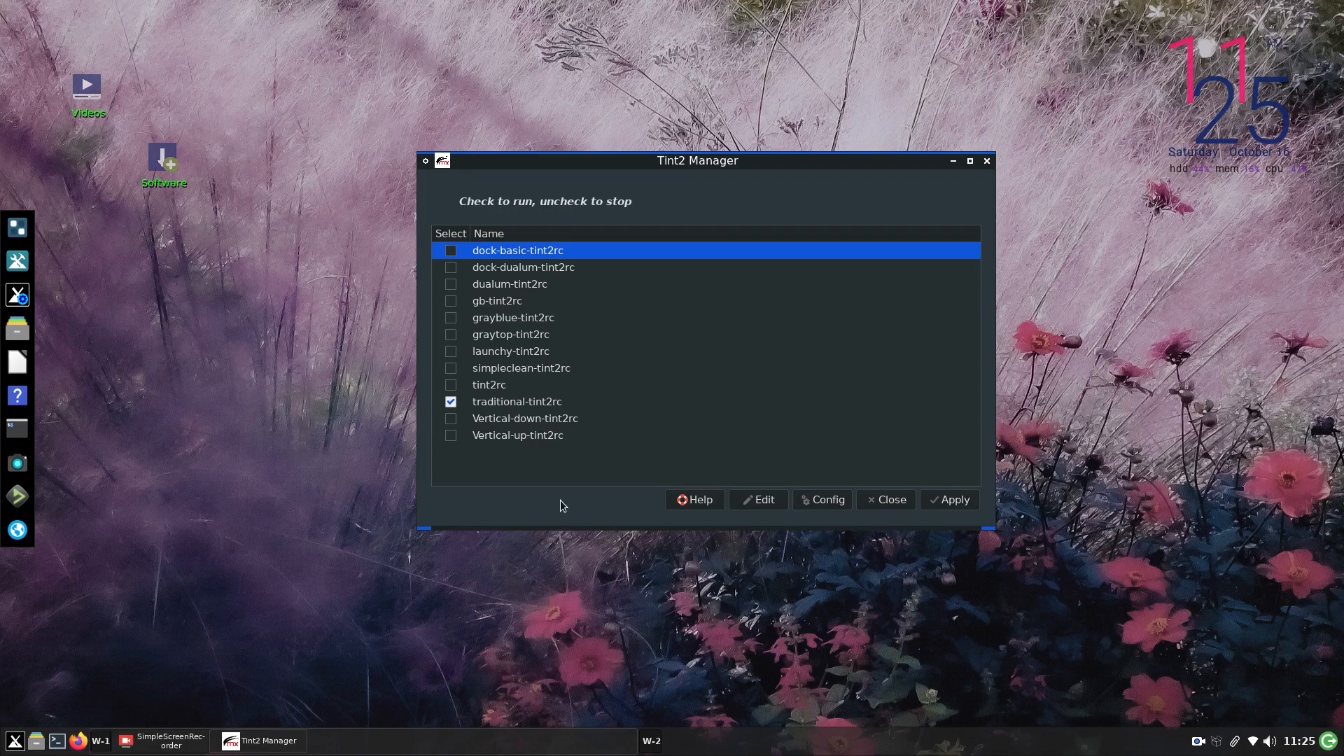
# Stop the traditional-tint2rc panel, select tint2rc to run instead, and apply the change.
pyautogui.click(450, 402)
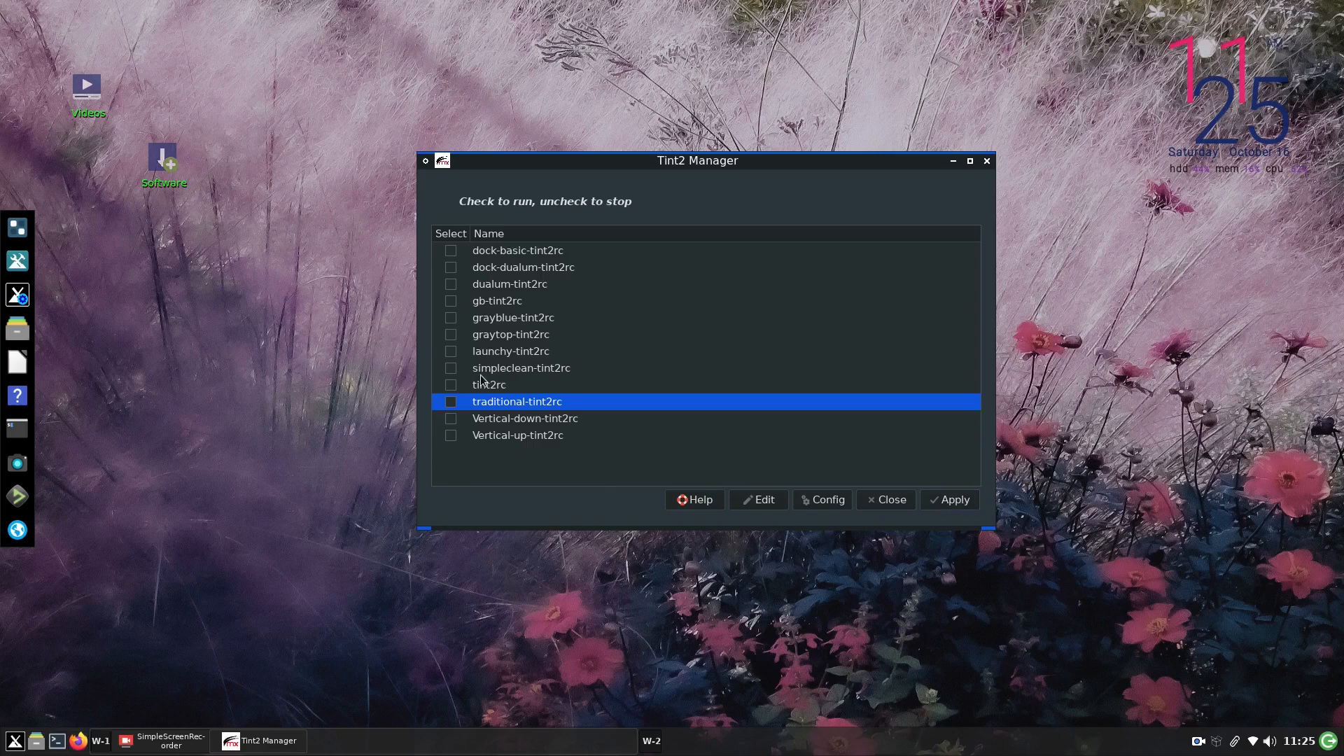
pyautogui.click(457, 389)
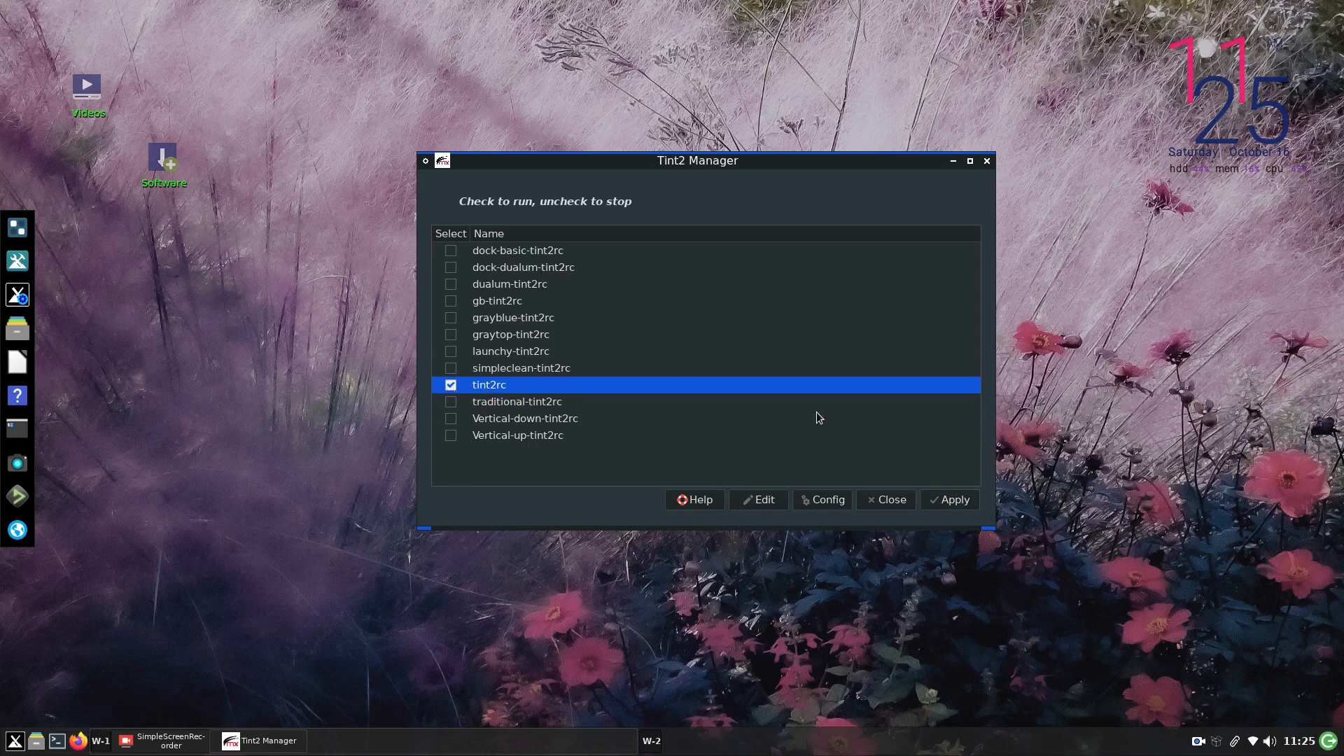
pyautogui.click(955, 503)
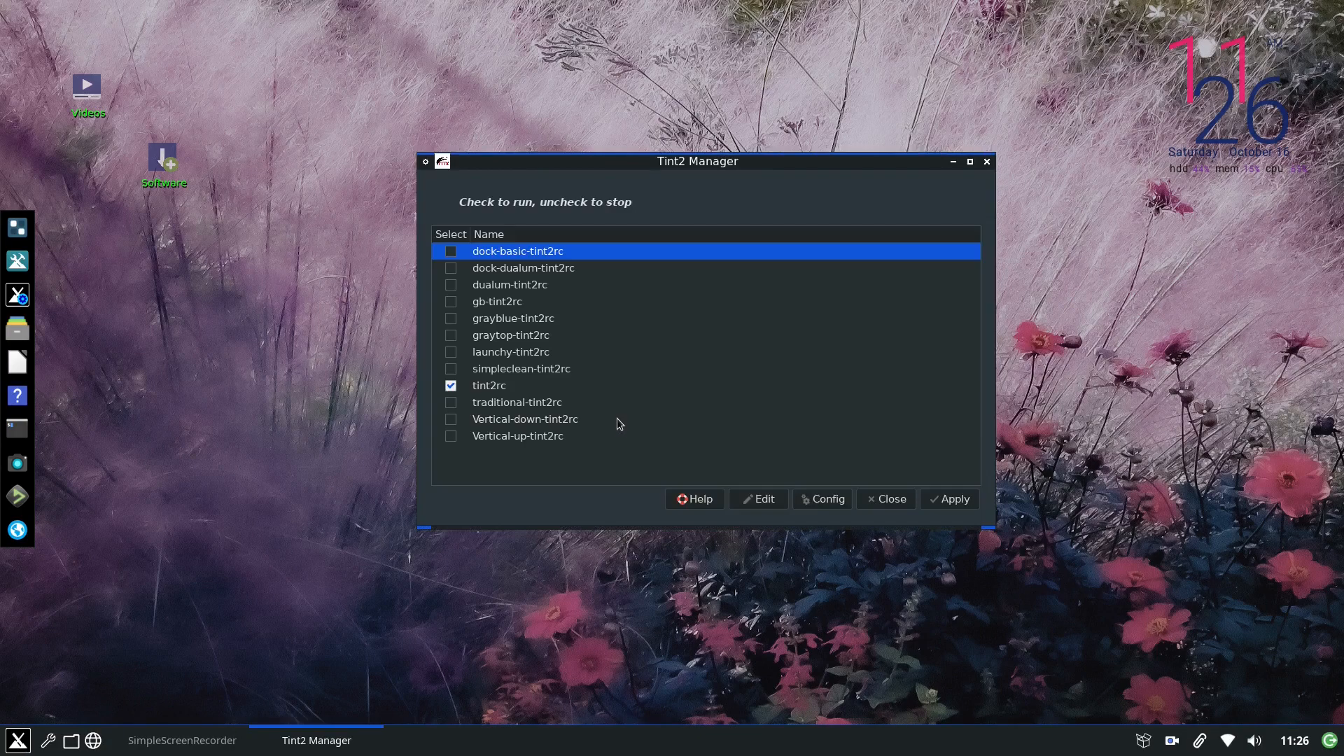
# Replace the running tint2rc panel with simpleclean-tint2rc and apply the change.
pyautogui.click(452, 386)
pyautogui.click(452, 369)
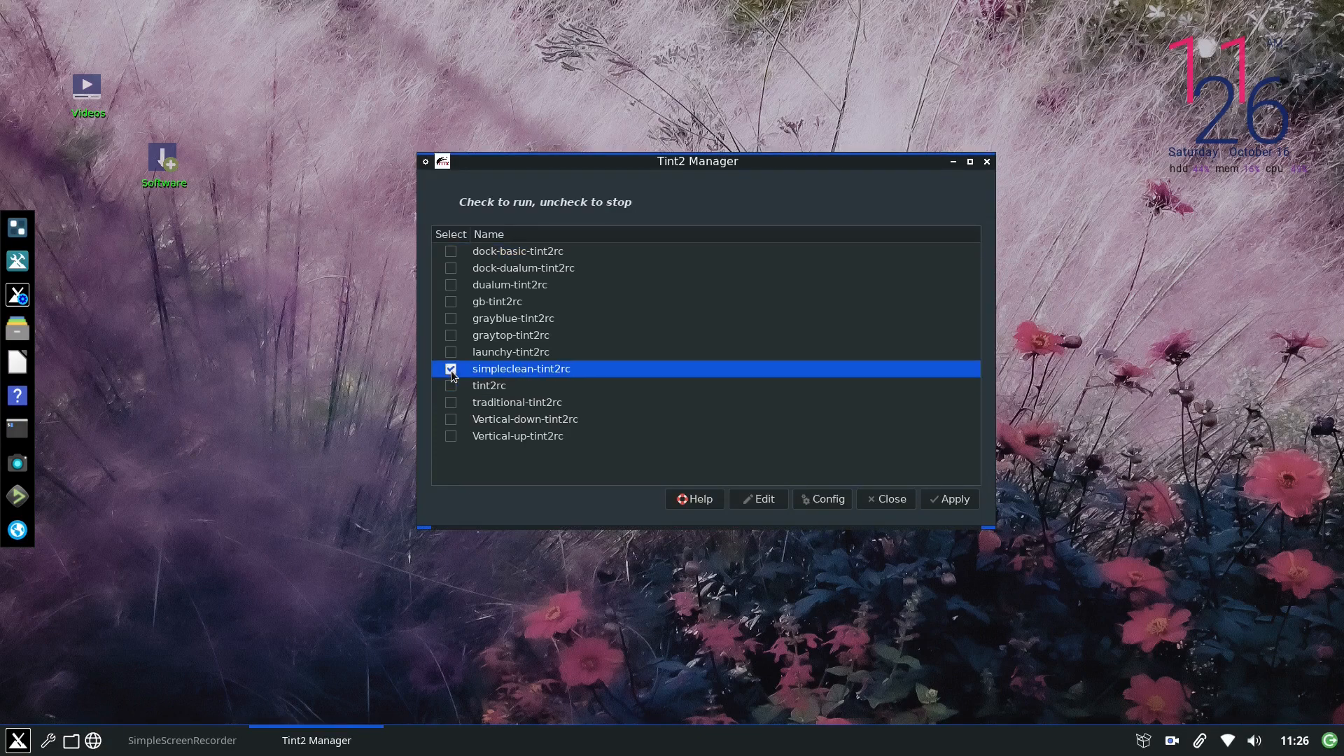
pyautogui.click(955, 500)
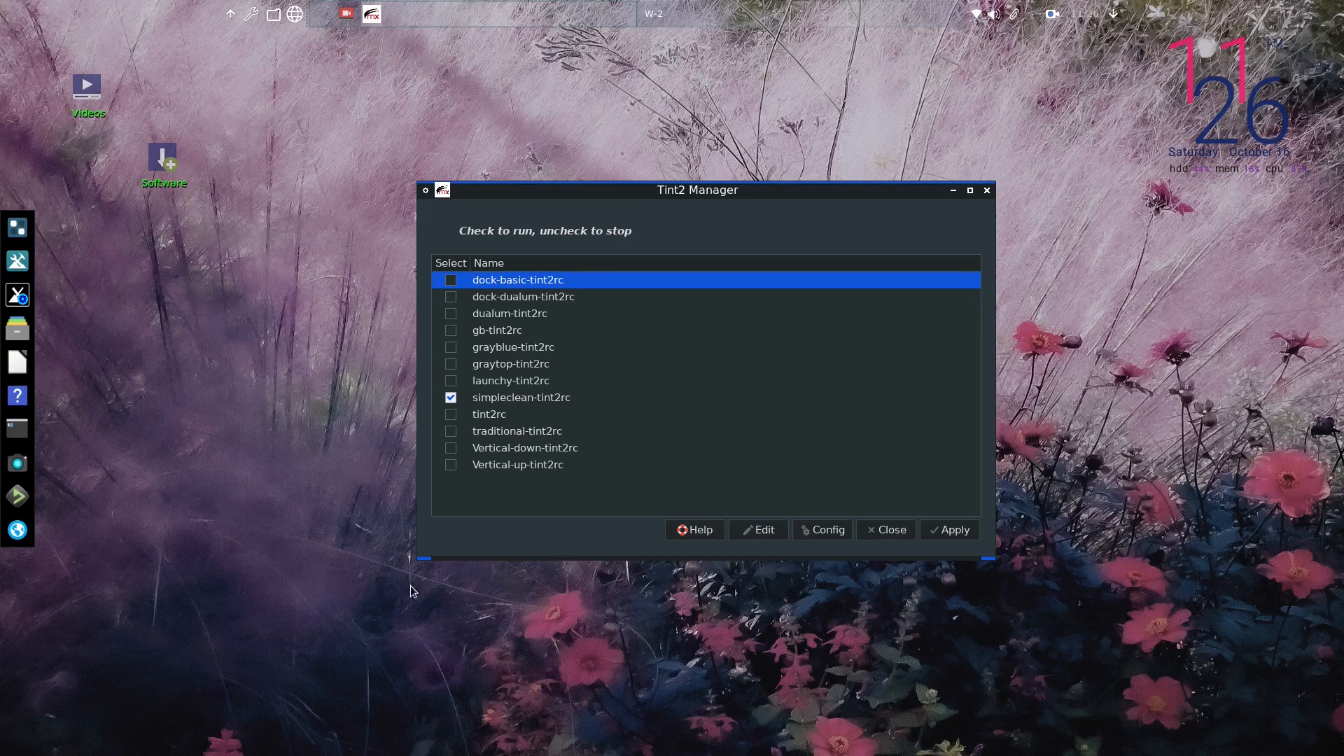
# Stop the simpleclean-tint2rc panel, select tint2rc to run instead, and apply the change.
pyautogui.click(451, 398)
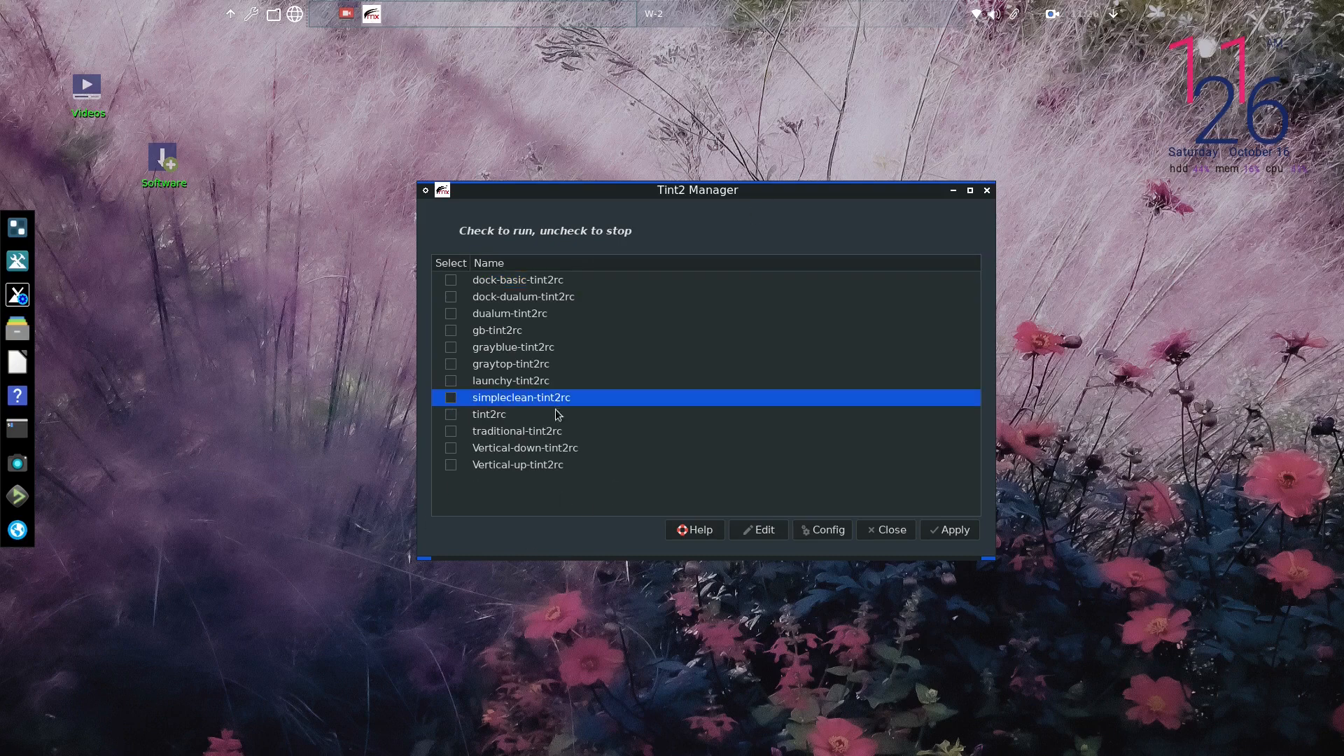
pyautogui.click(451, 415)
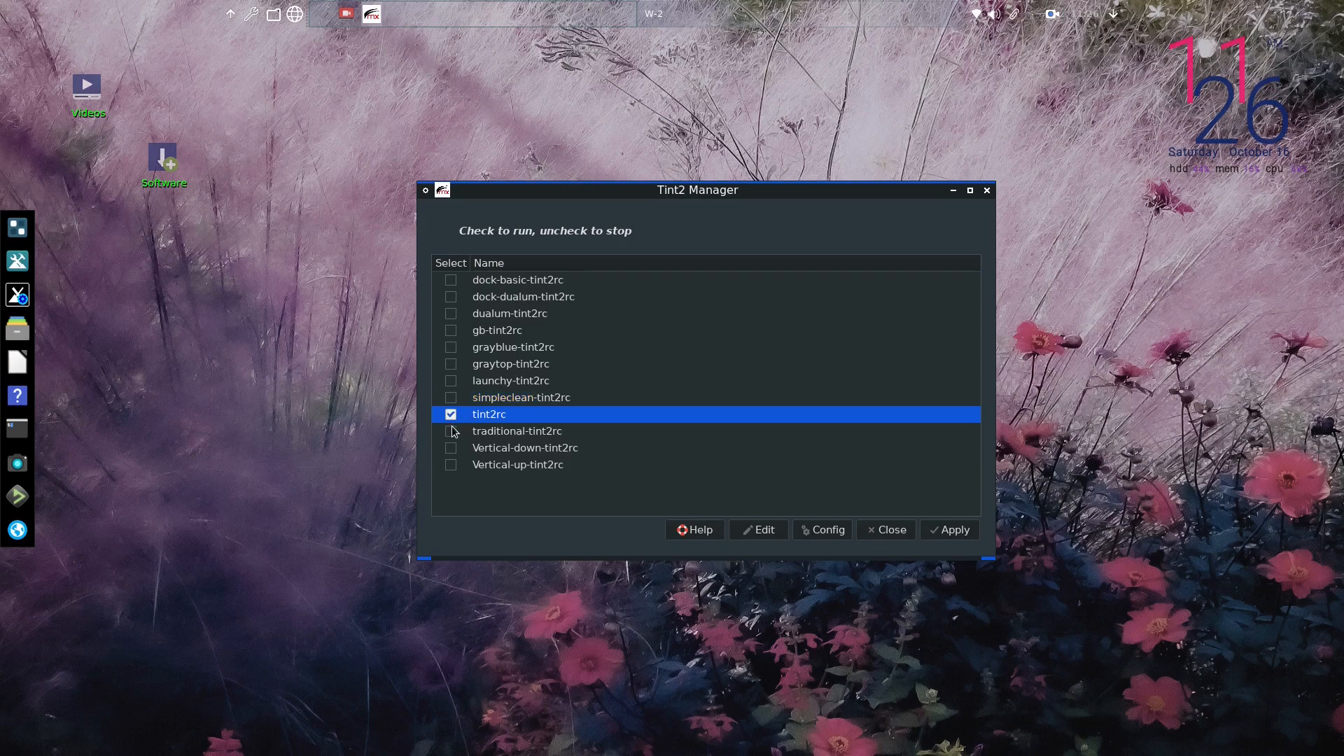
pyautogui.click(955, 531)
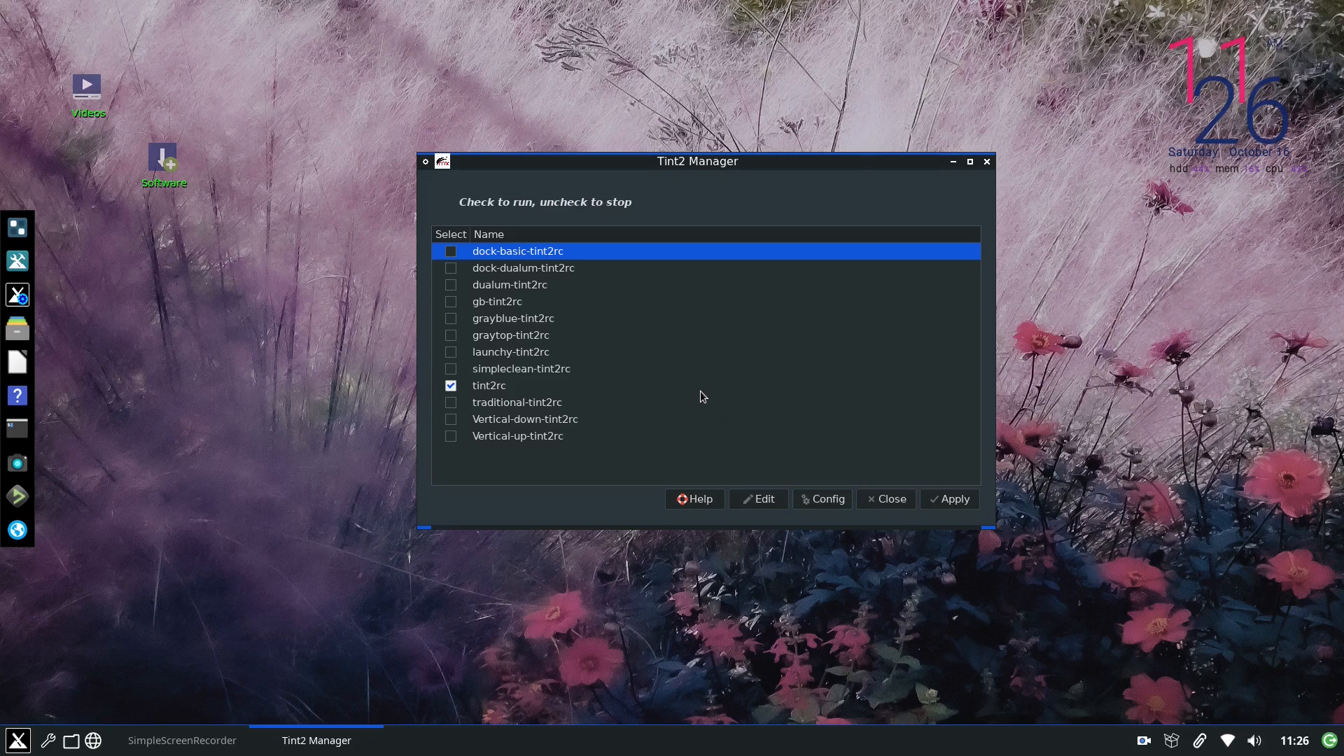
# Edit the tint2rc panel's configuration file so that time1_format in its Clock section is %I:%M, and save the file.
pyautogui.click(488, 389)
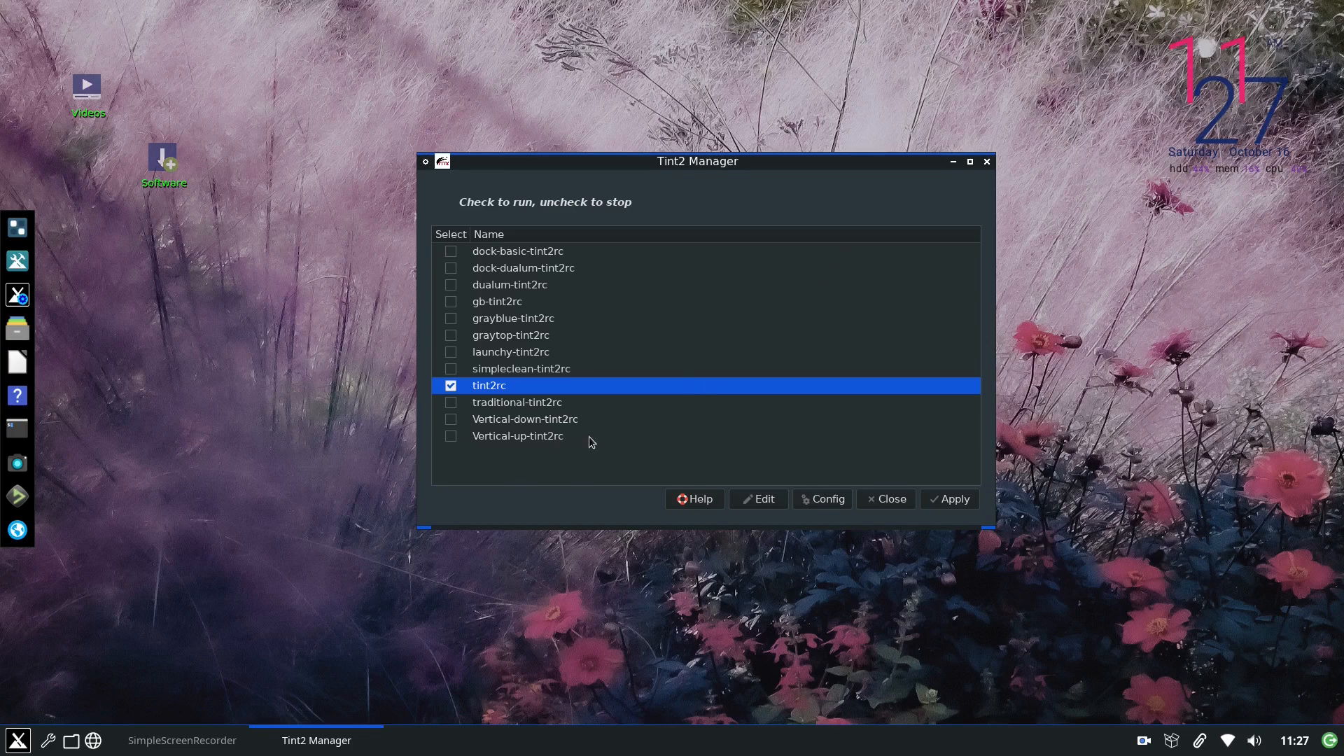
pyautogui.click(762, 506)
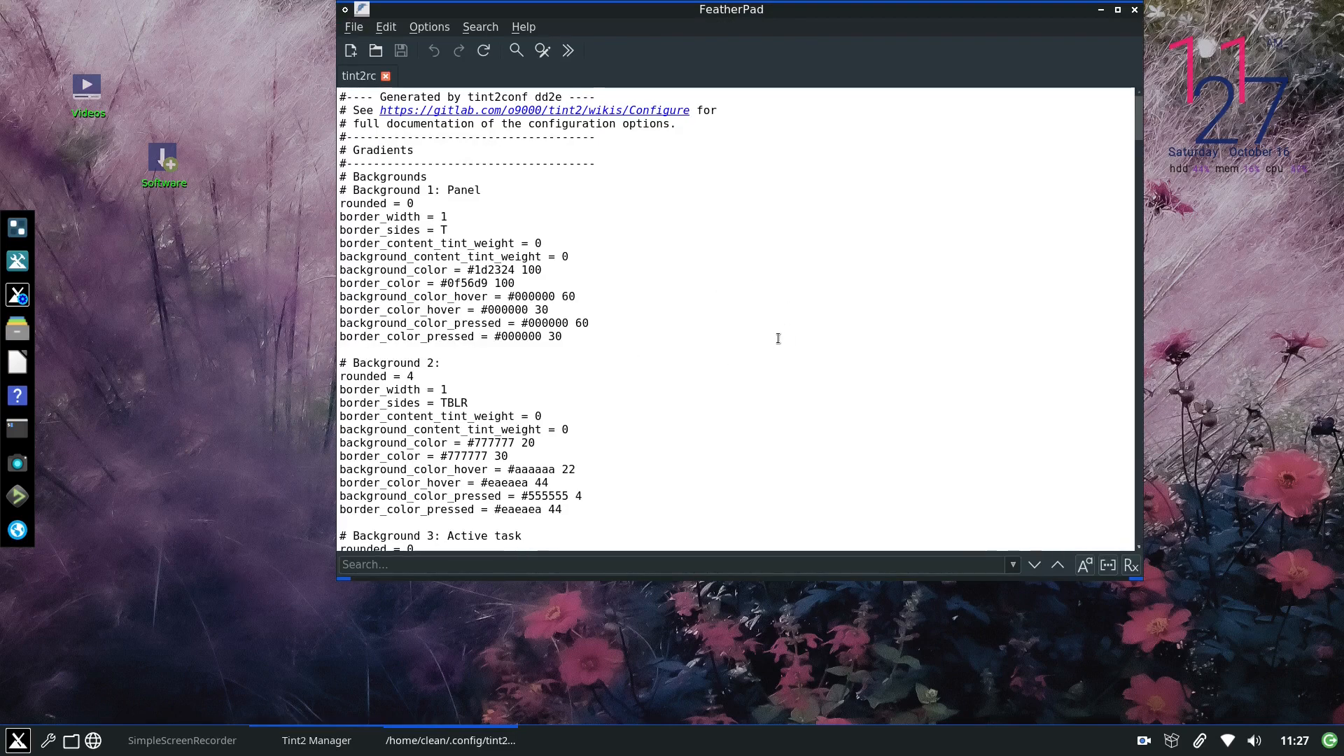
pyautogui.scroll(-20, 773, 339)
pyautogui.scroll(-16, 770, 294)
pyautogui.scroll(-15, 819, 270)
pyautogui.scroll(-8, 833, 259)
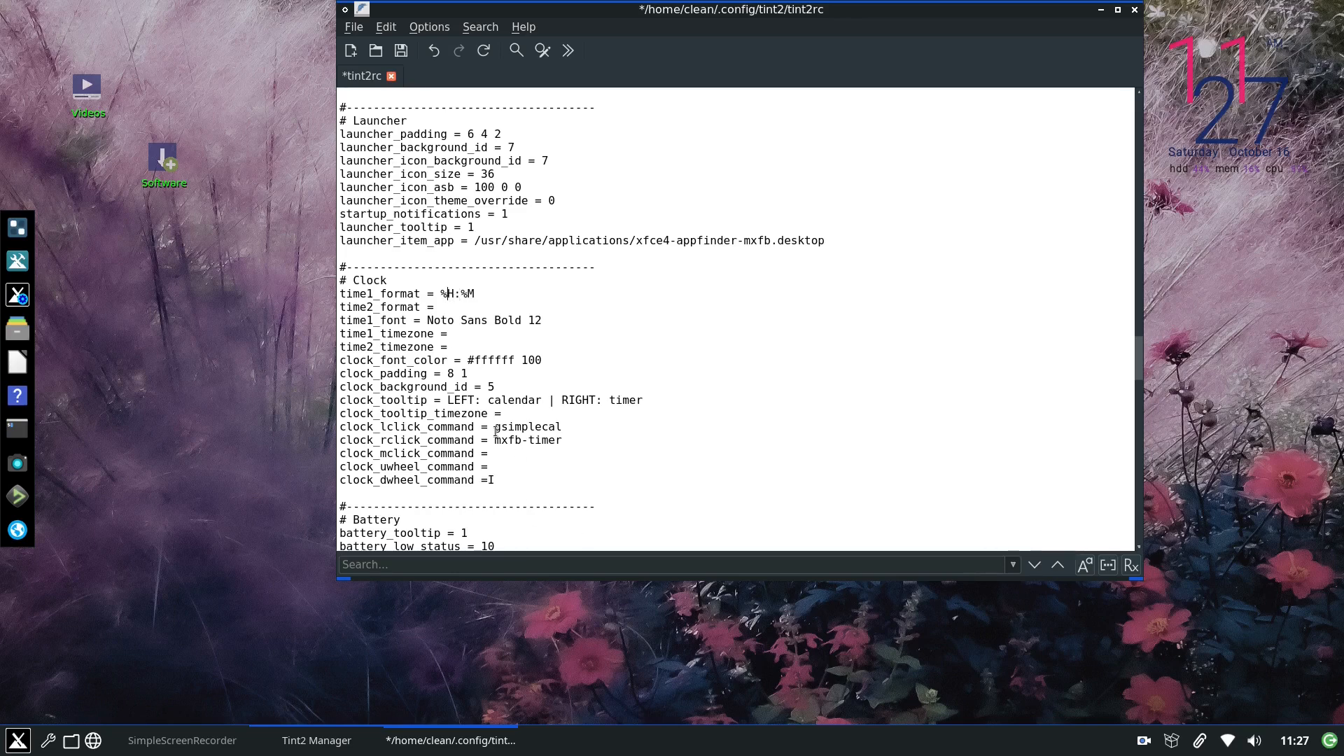
pyautogui.press('Delete')
pyautogui.write('I')
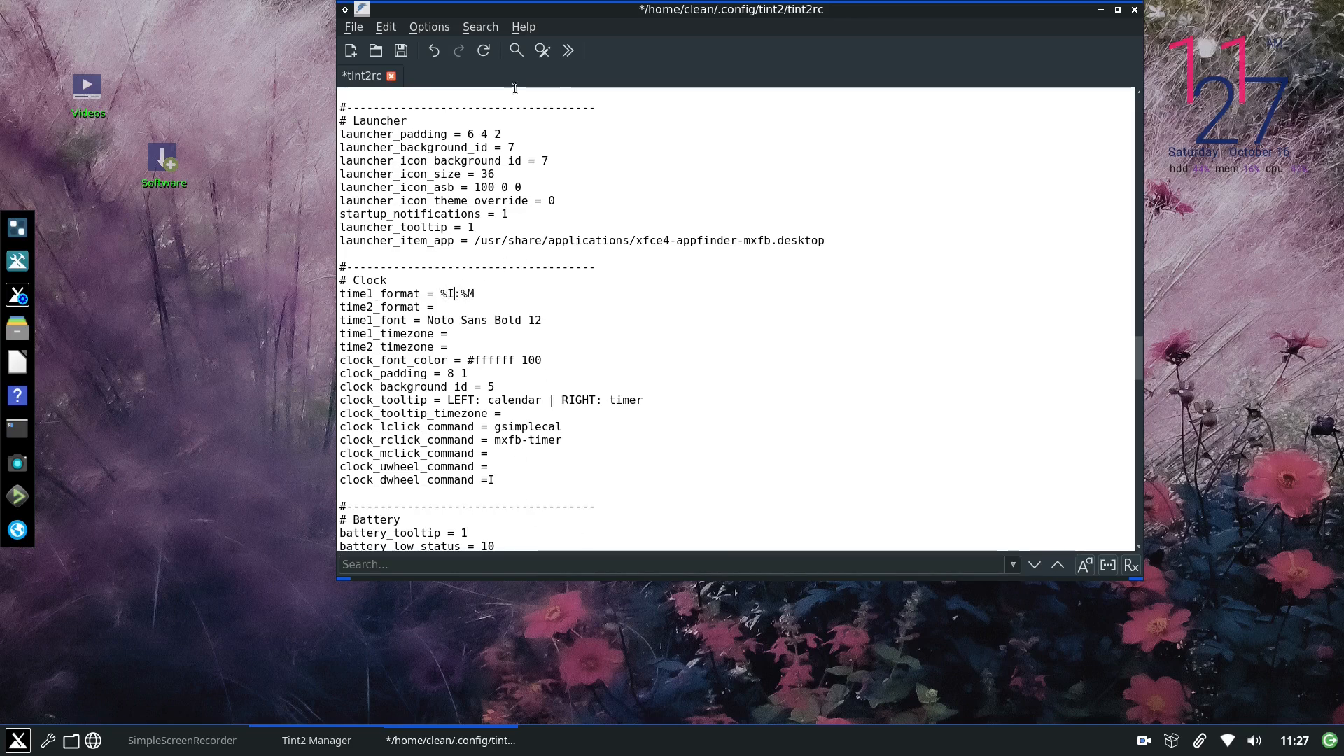
pyautogui.click(402, 52)
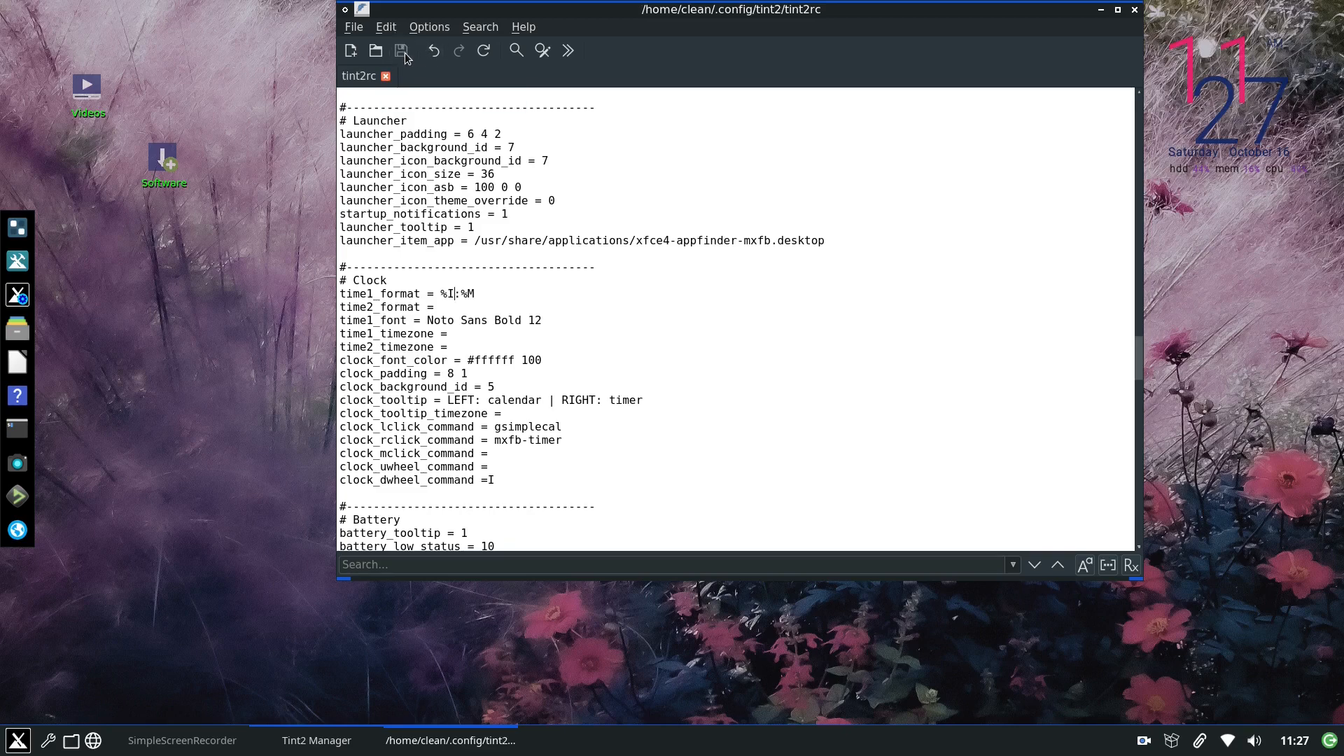
# Minimize the text editor to apply the edited tint2rc configuration, and close both Tint2 Manager and the Settings manager.
pyautogui.click(1100, 10)
pyautogui.click(955, 504)
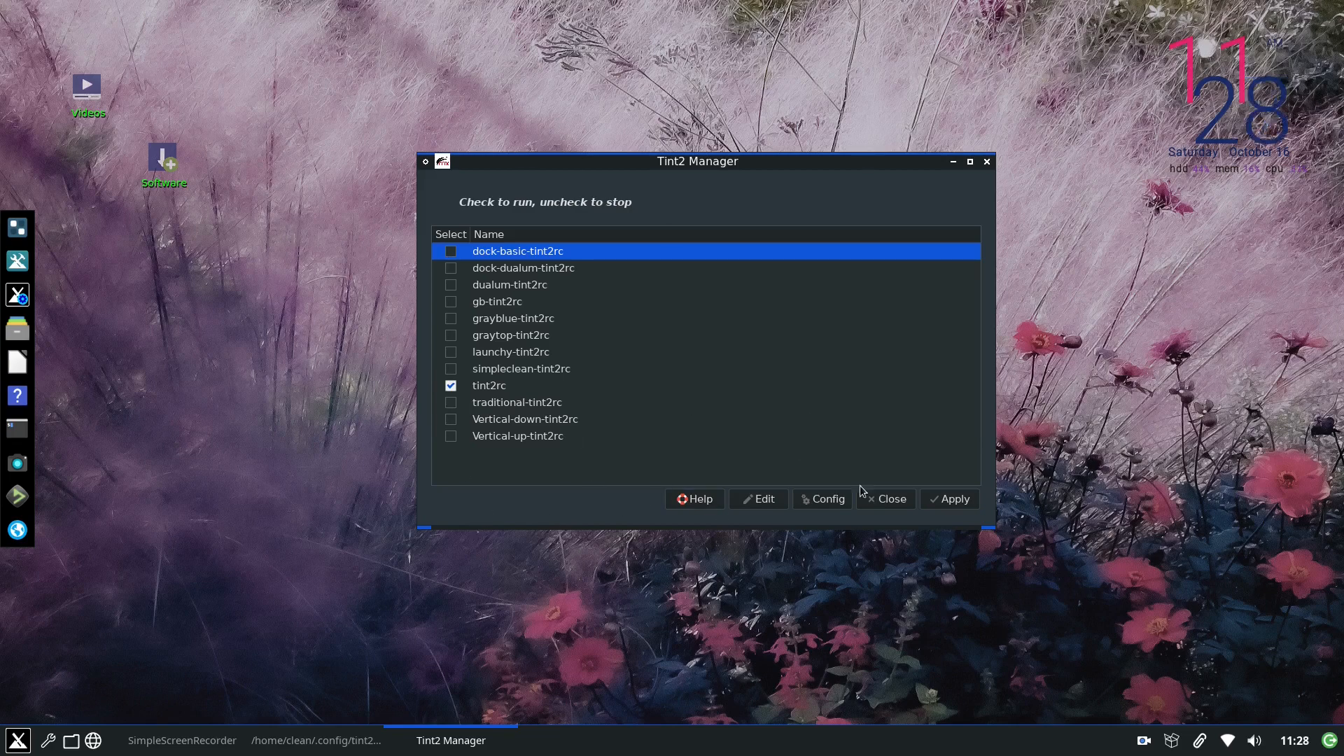
pyautogui.click(897, 500)
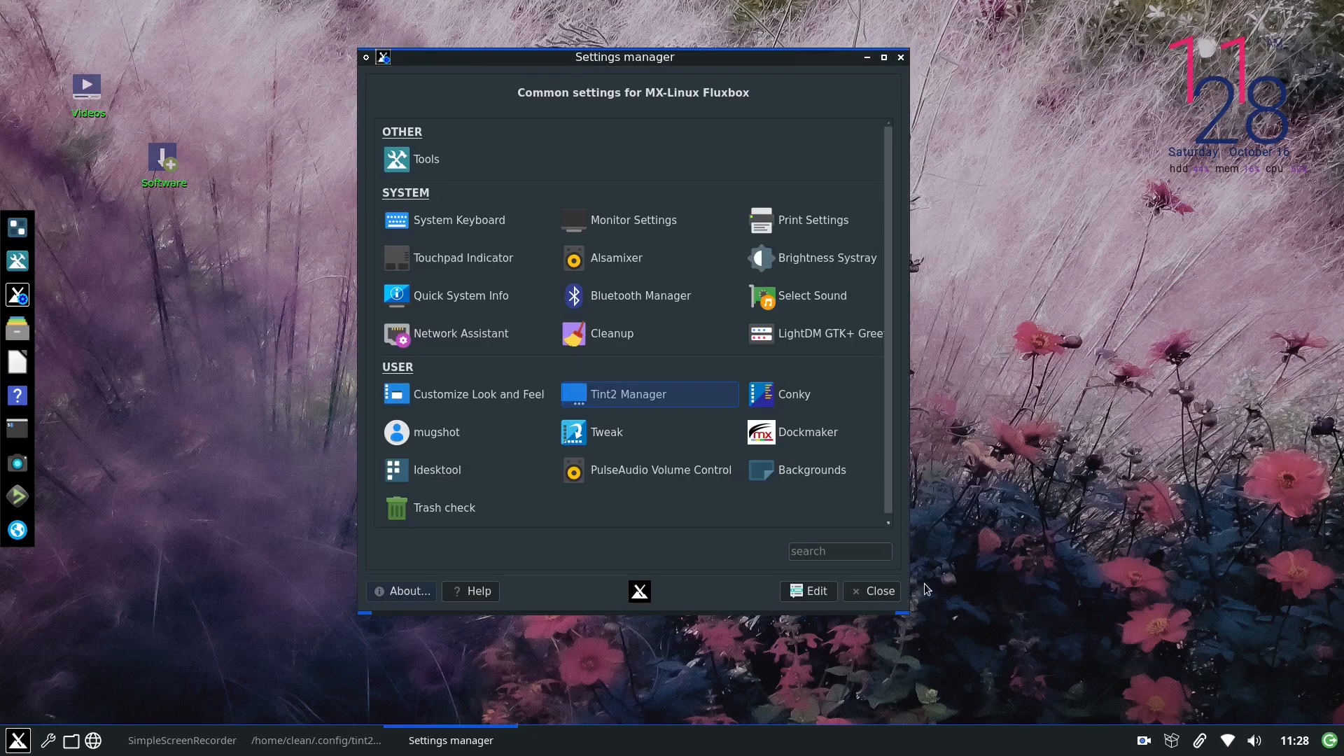
pyautogui.click(880, 595)
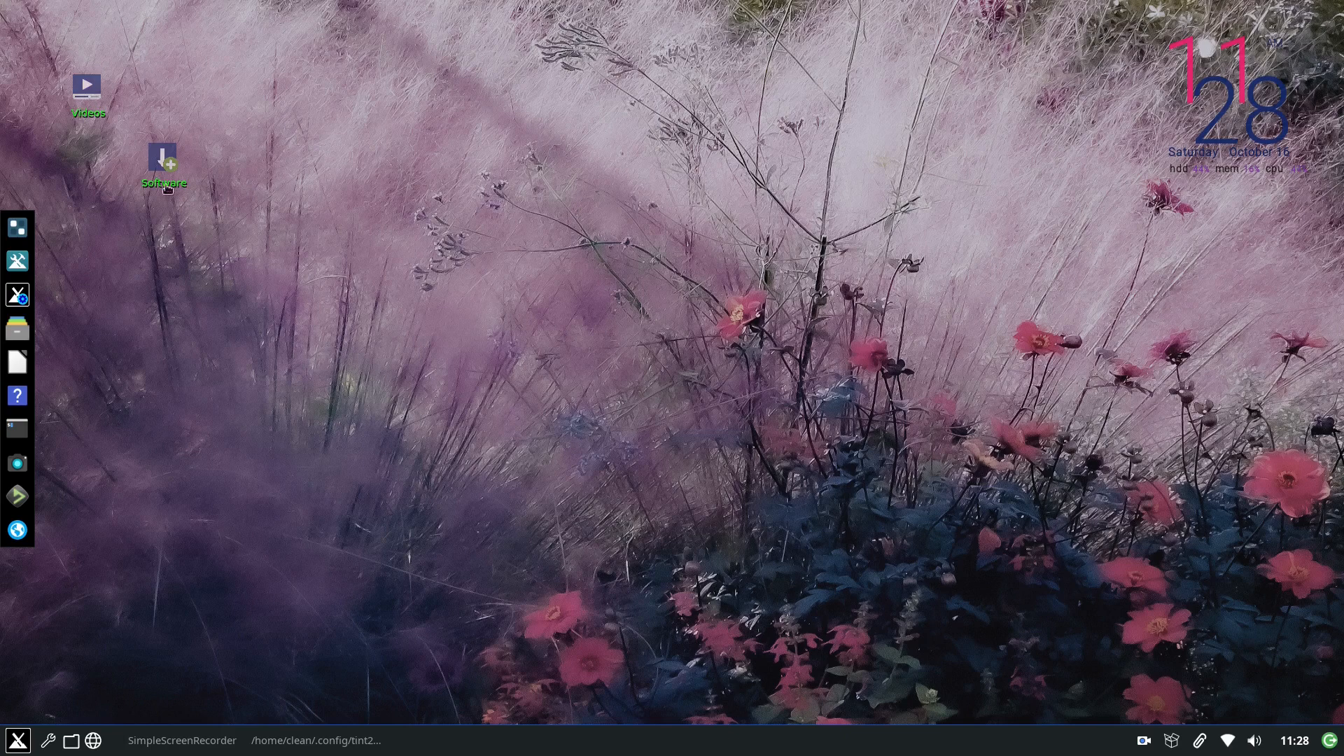
# Open the MX-Fluxbox Documentation twice and the MX Linux Users Manual once, closing each document after viewing it.
pyautogui.click(23, 402)
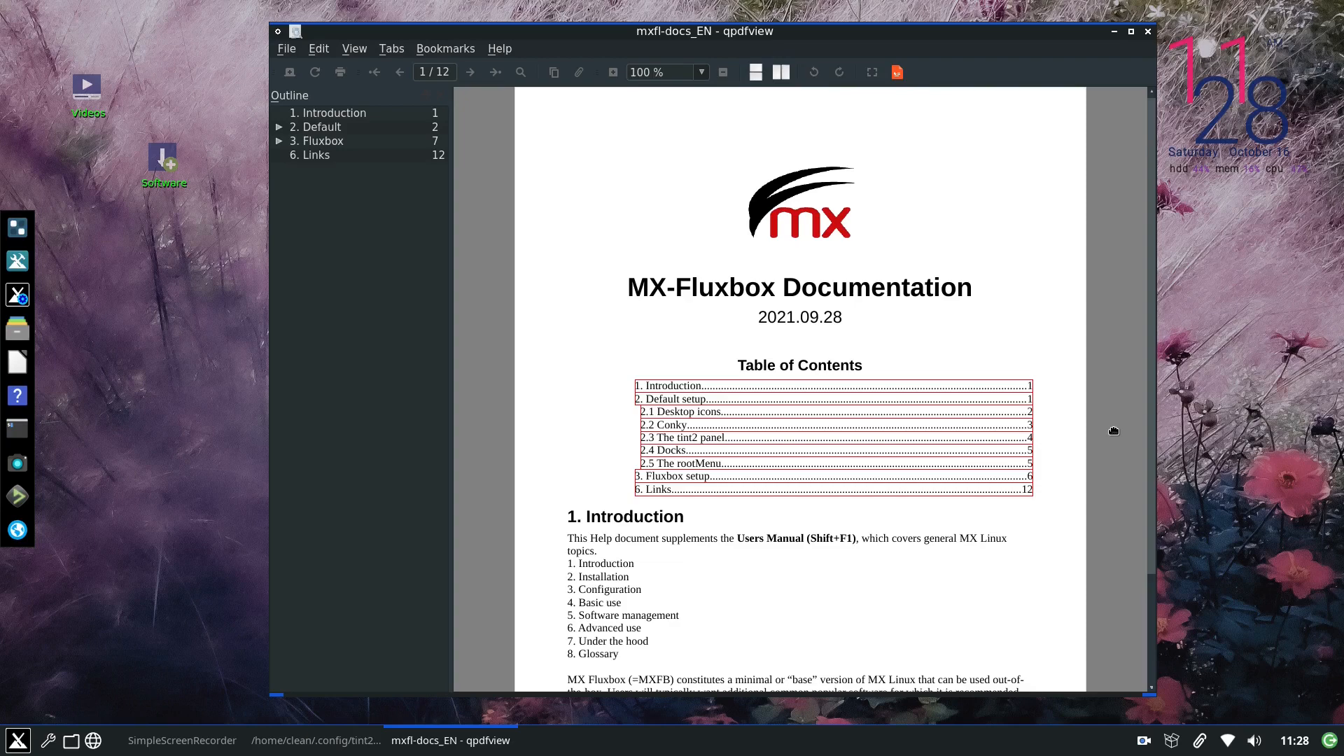
pyautogui.click(1149, 32)
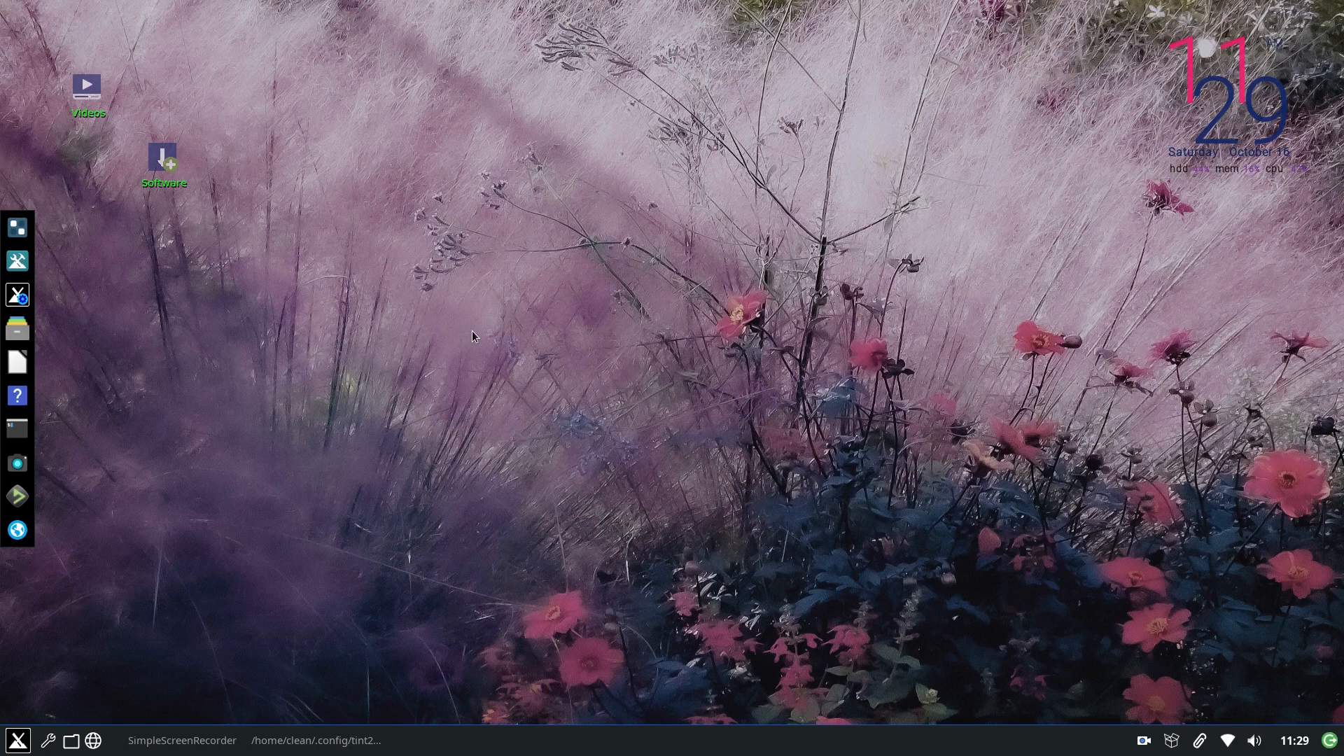
pyautogui.press('F1')
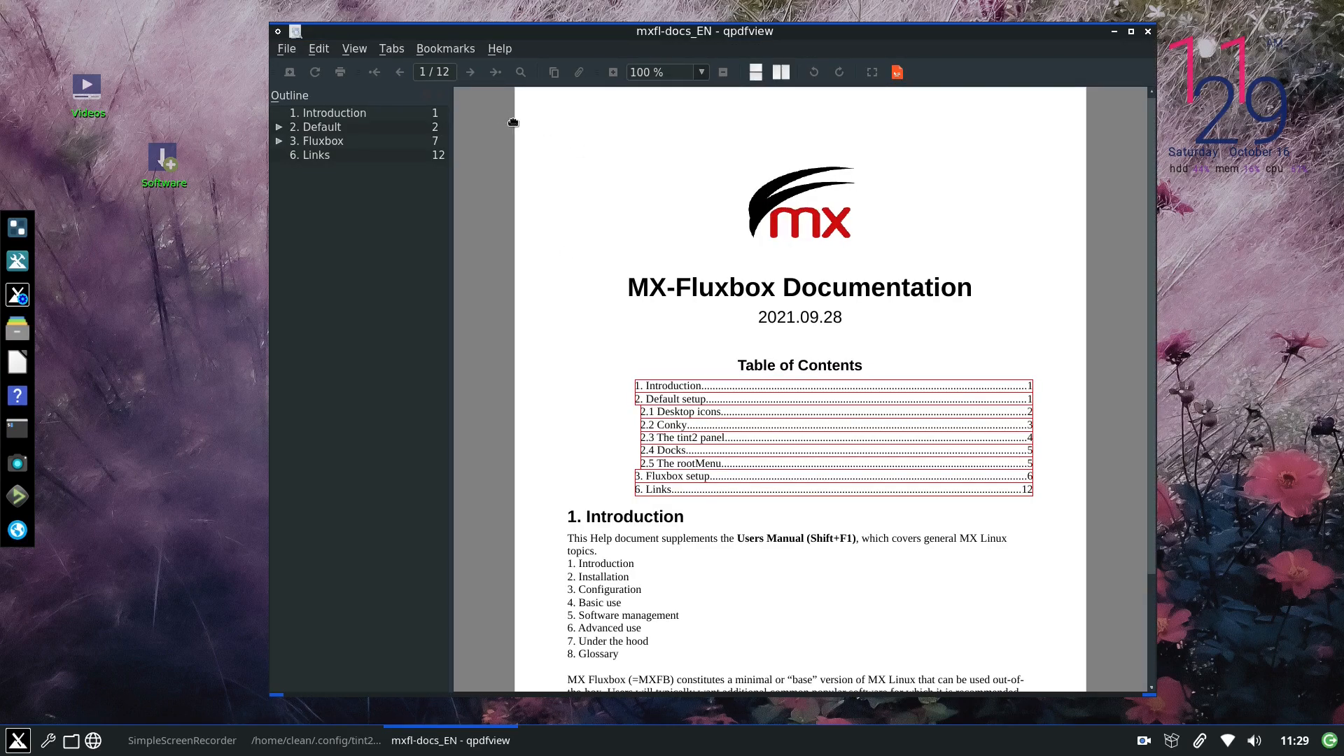
pyautogui.click(1149, 32)
pyautogui.hotkey('shift', 'F1')
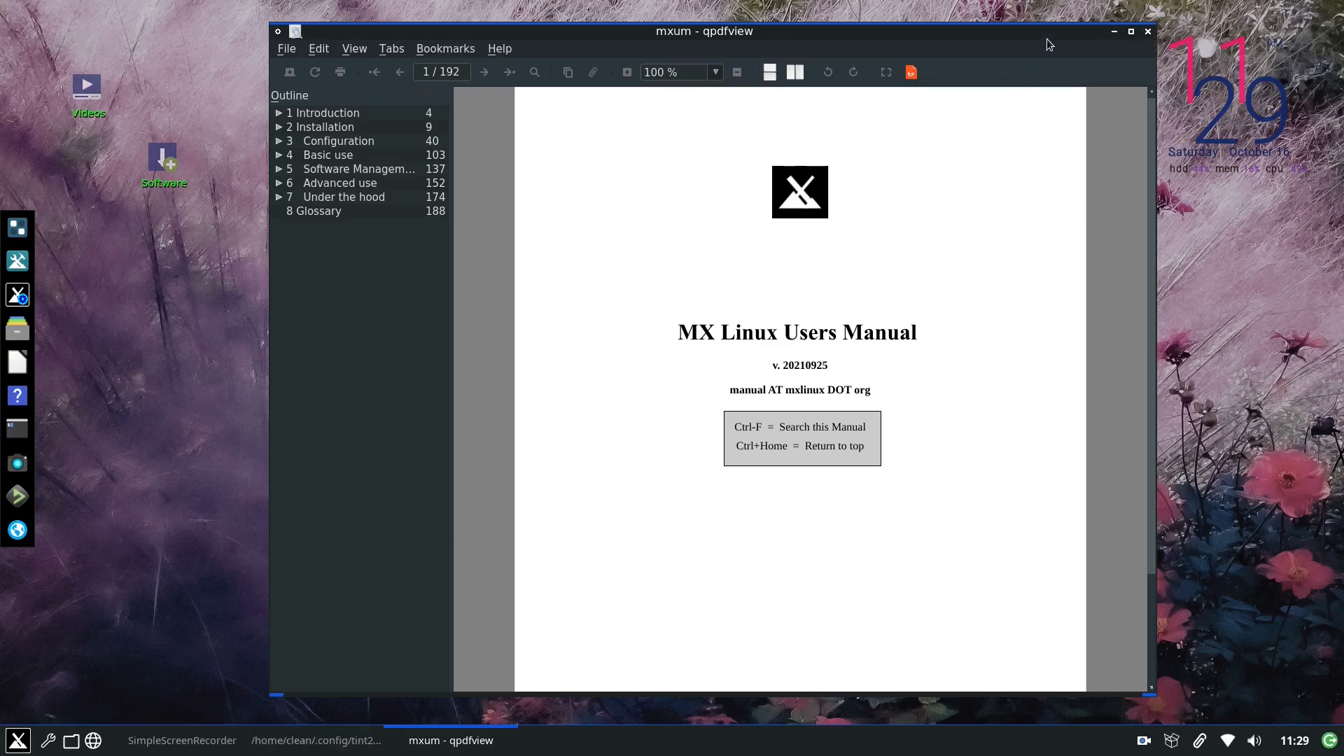
pyautogui.click(1150, 32)
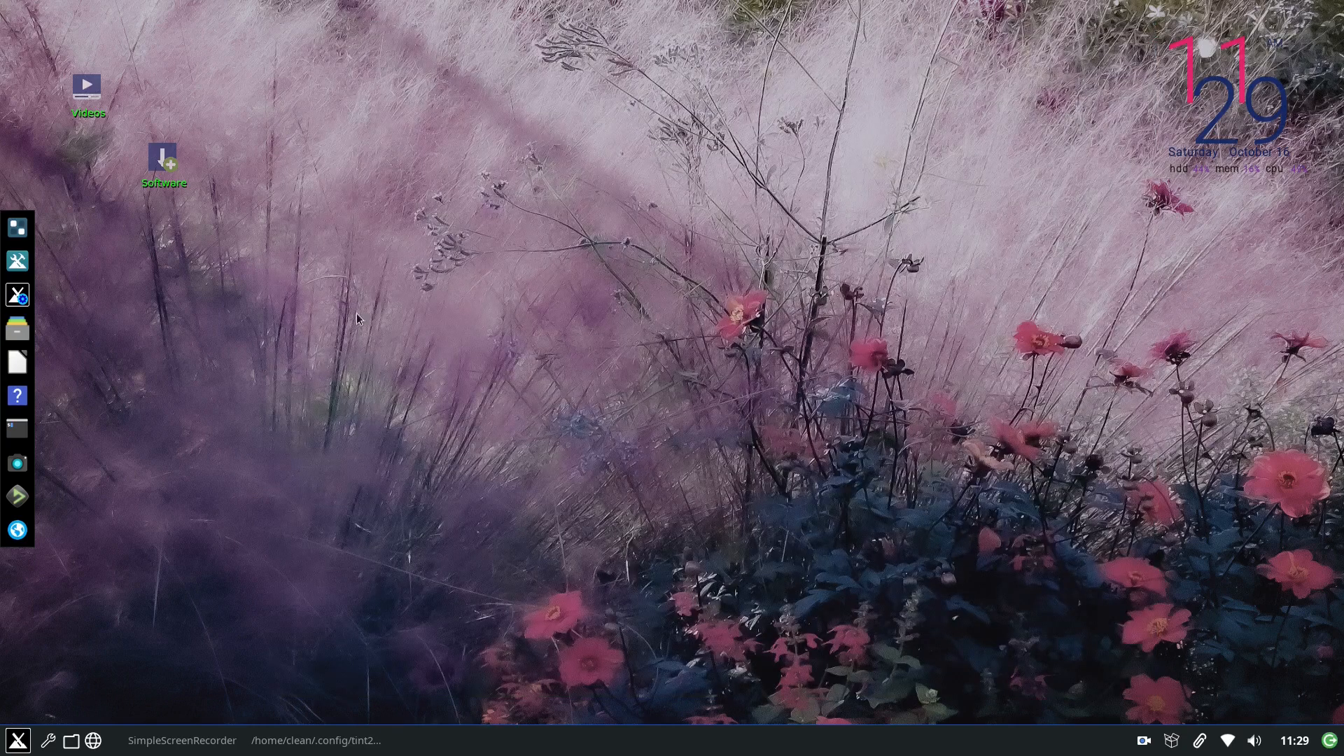